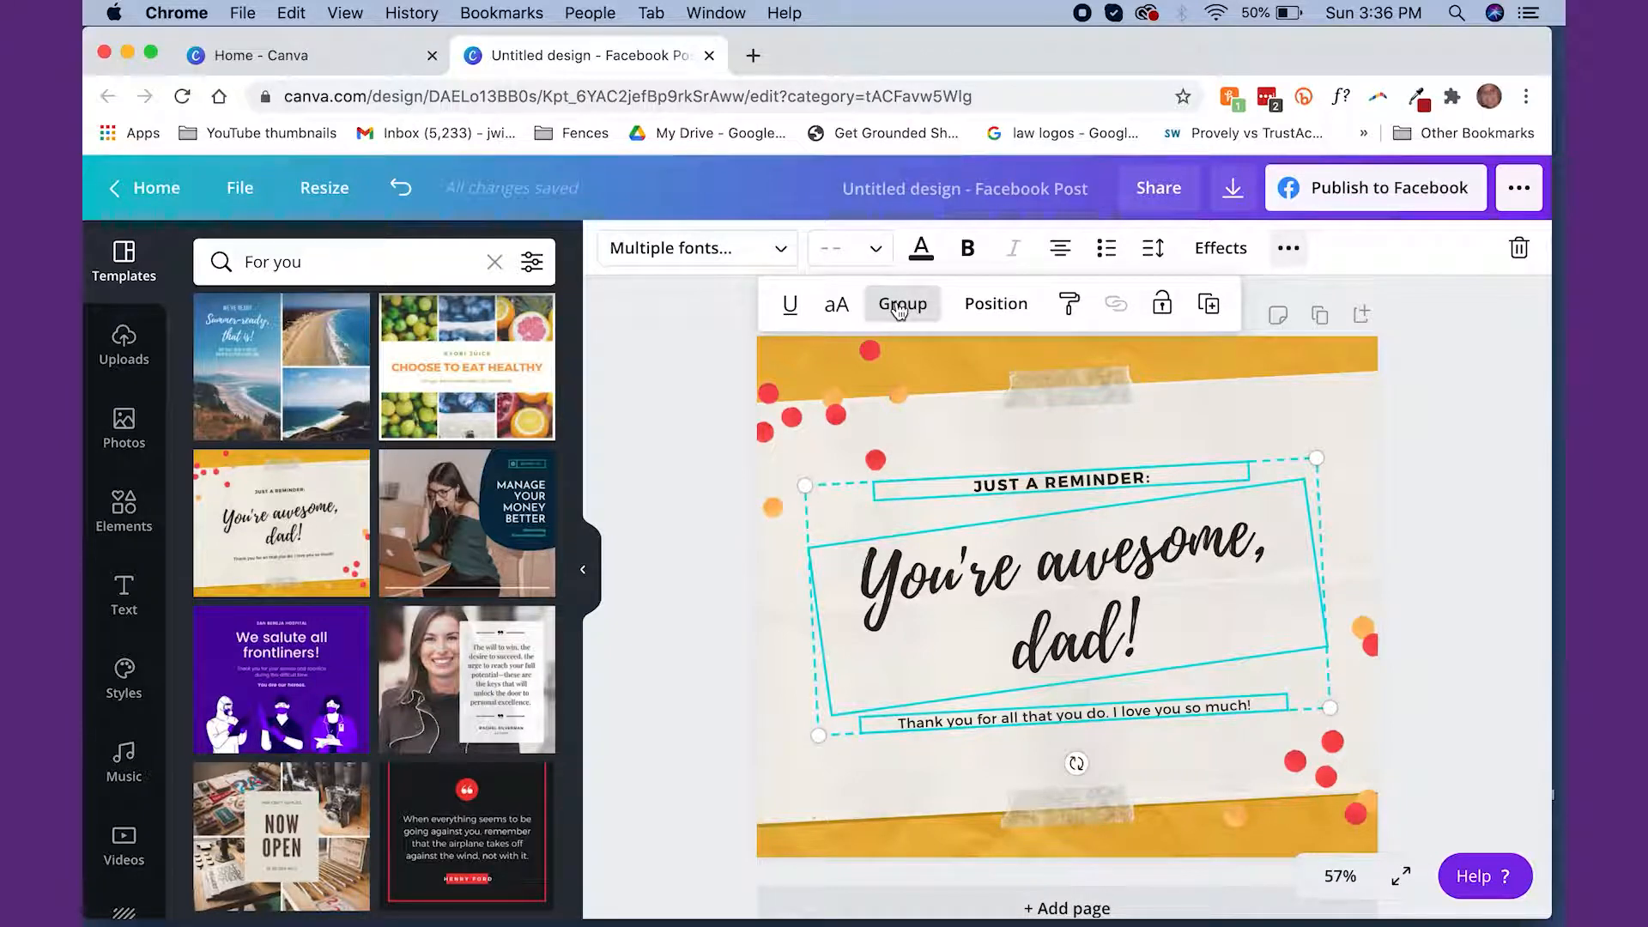
Replace the "You're awesome, dad!" text with the copied quote about having a business with great income
click(1455, 427)
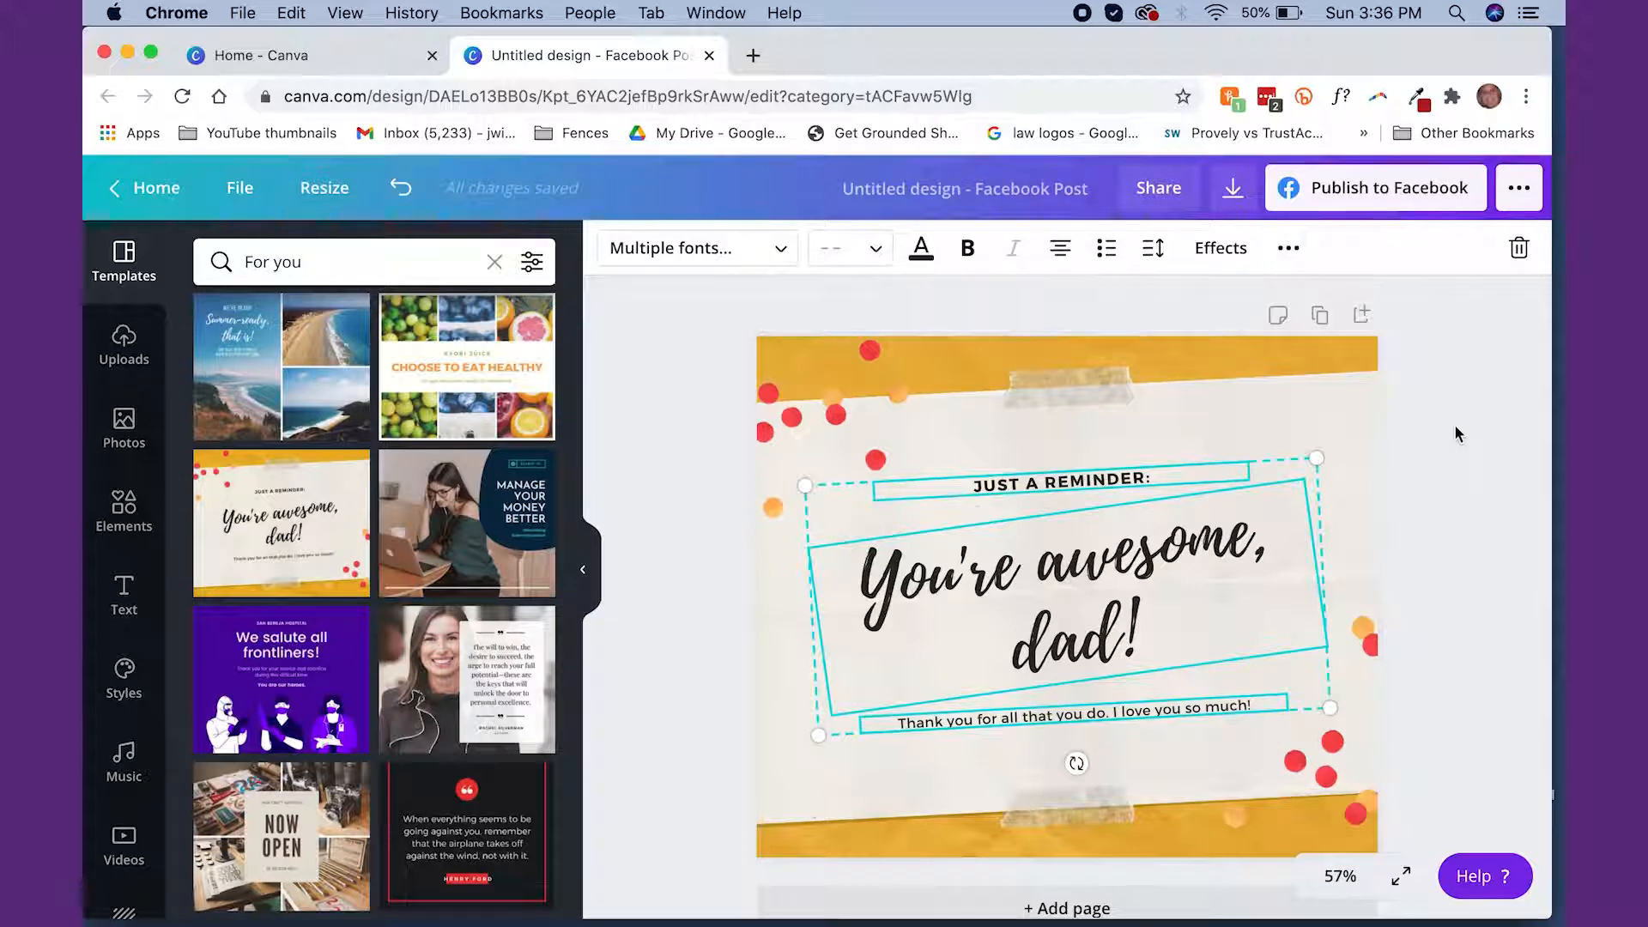
click(1454, 424)
click(1129, 572)
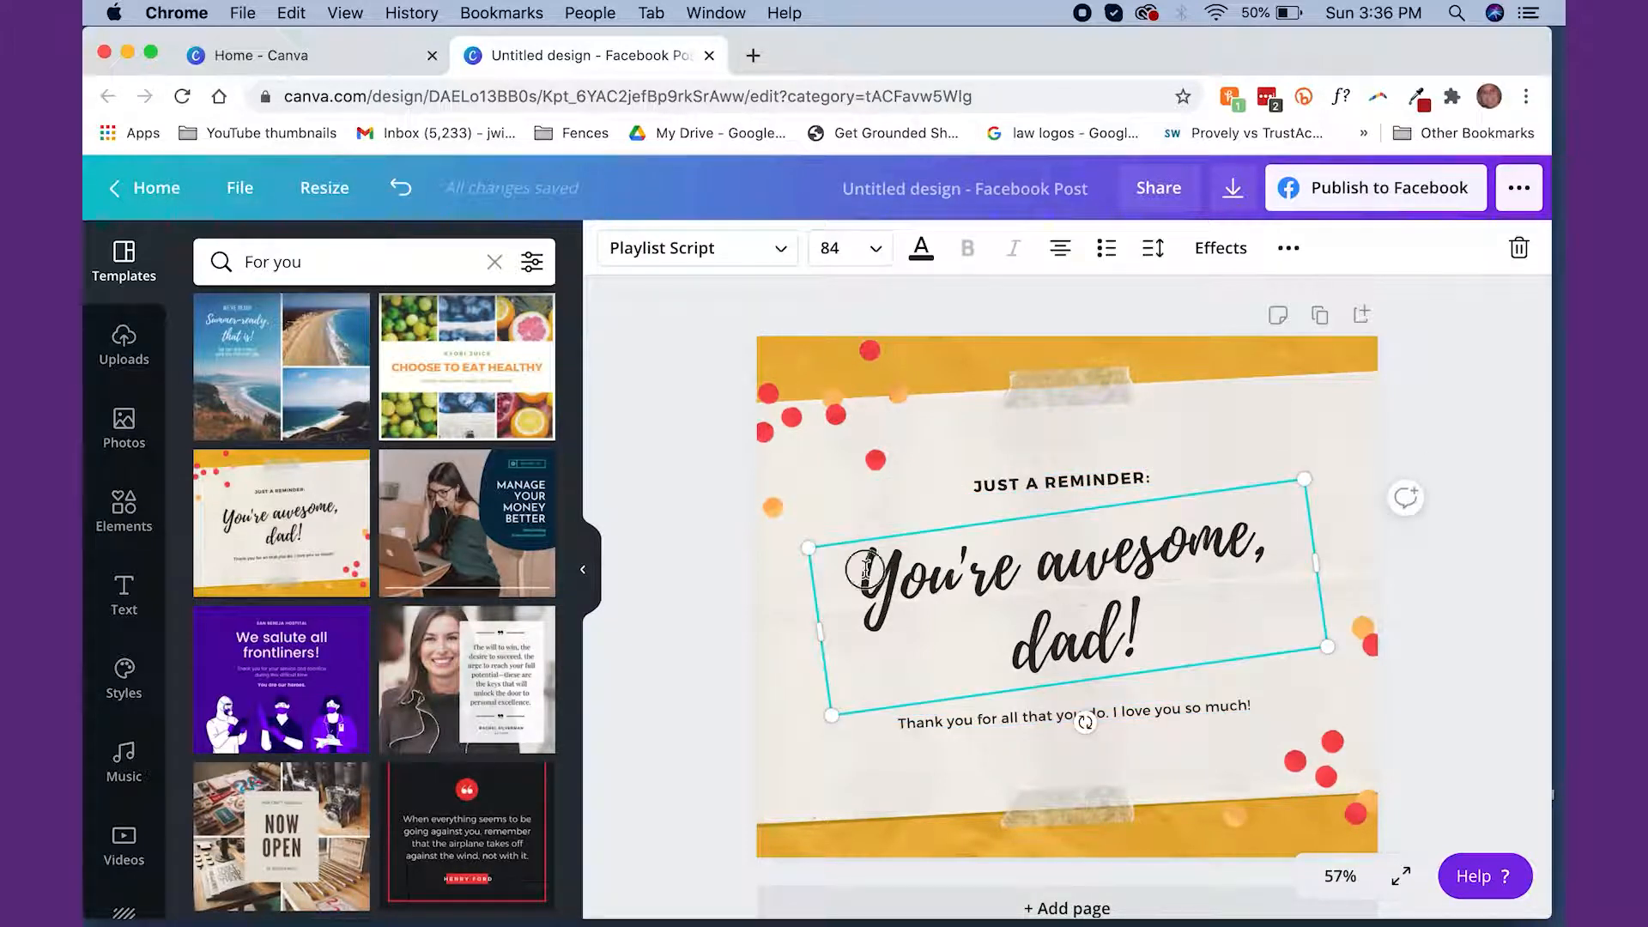
click(1080, 594)
key(super+v)
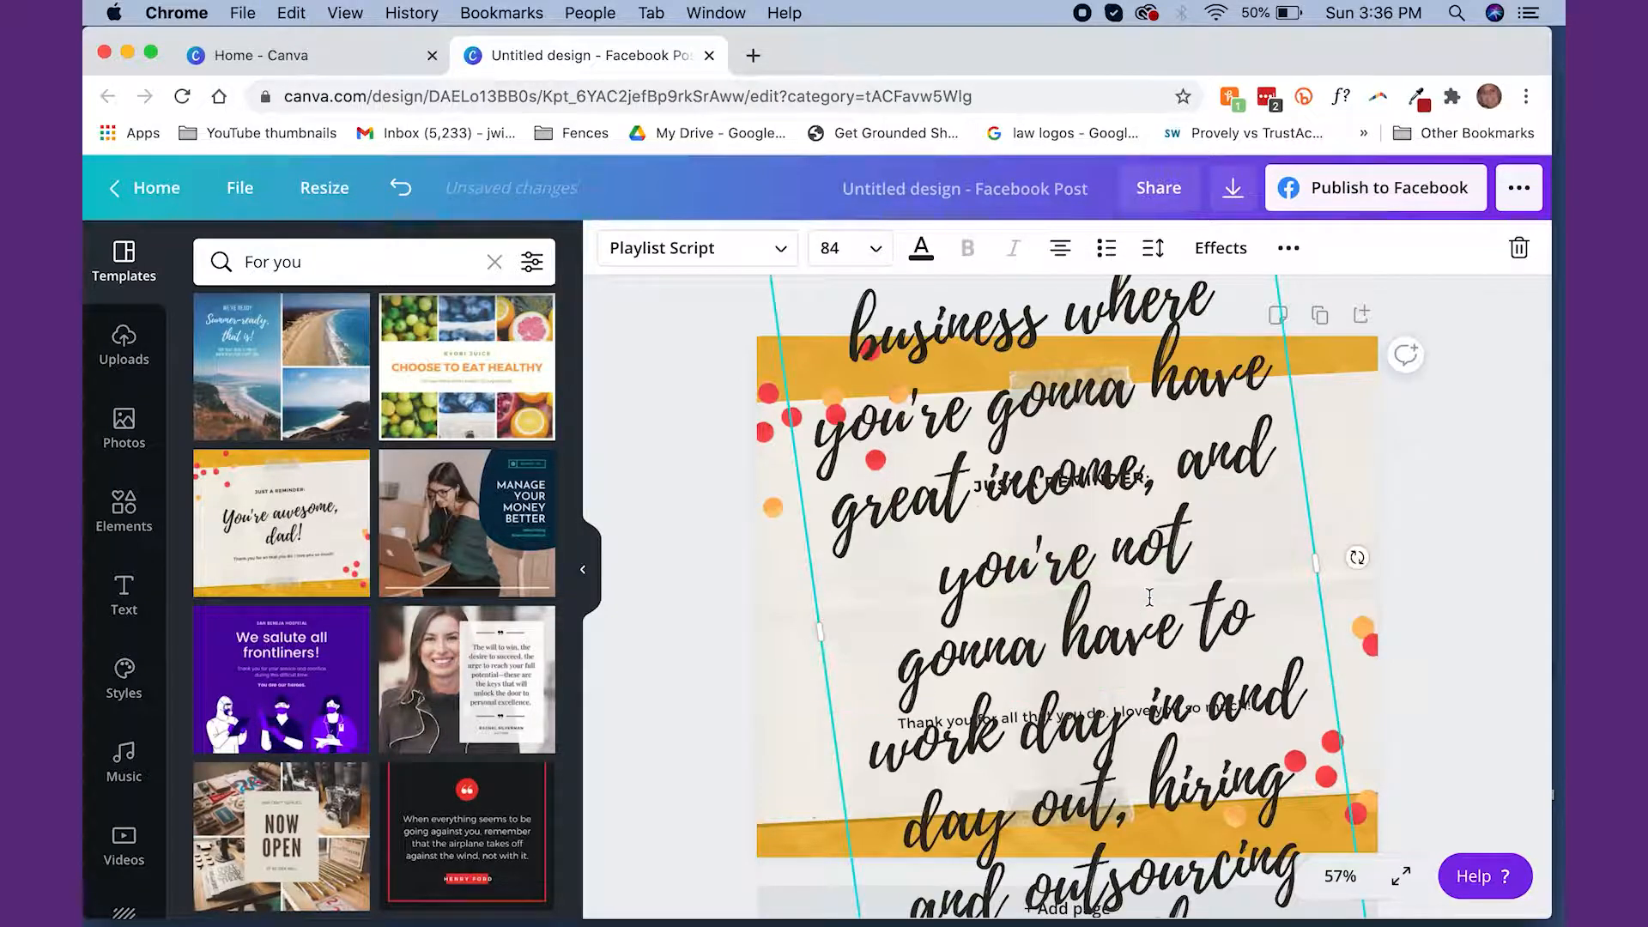
Set the entire pasted quote to font size 18
key(super+a)
triple_click(1067, 449)
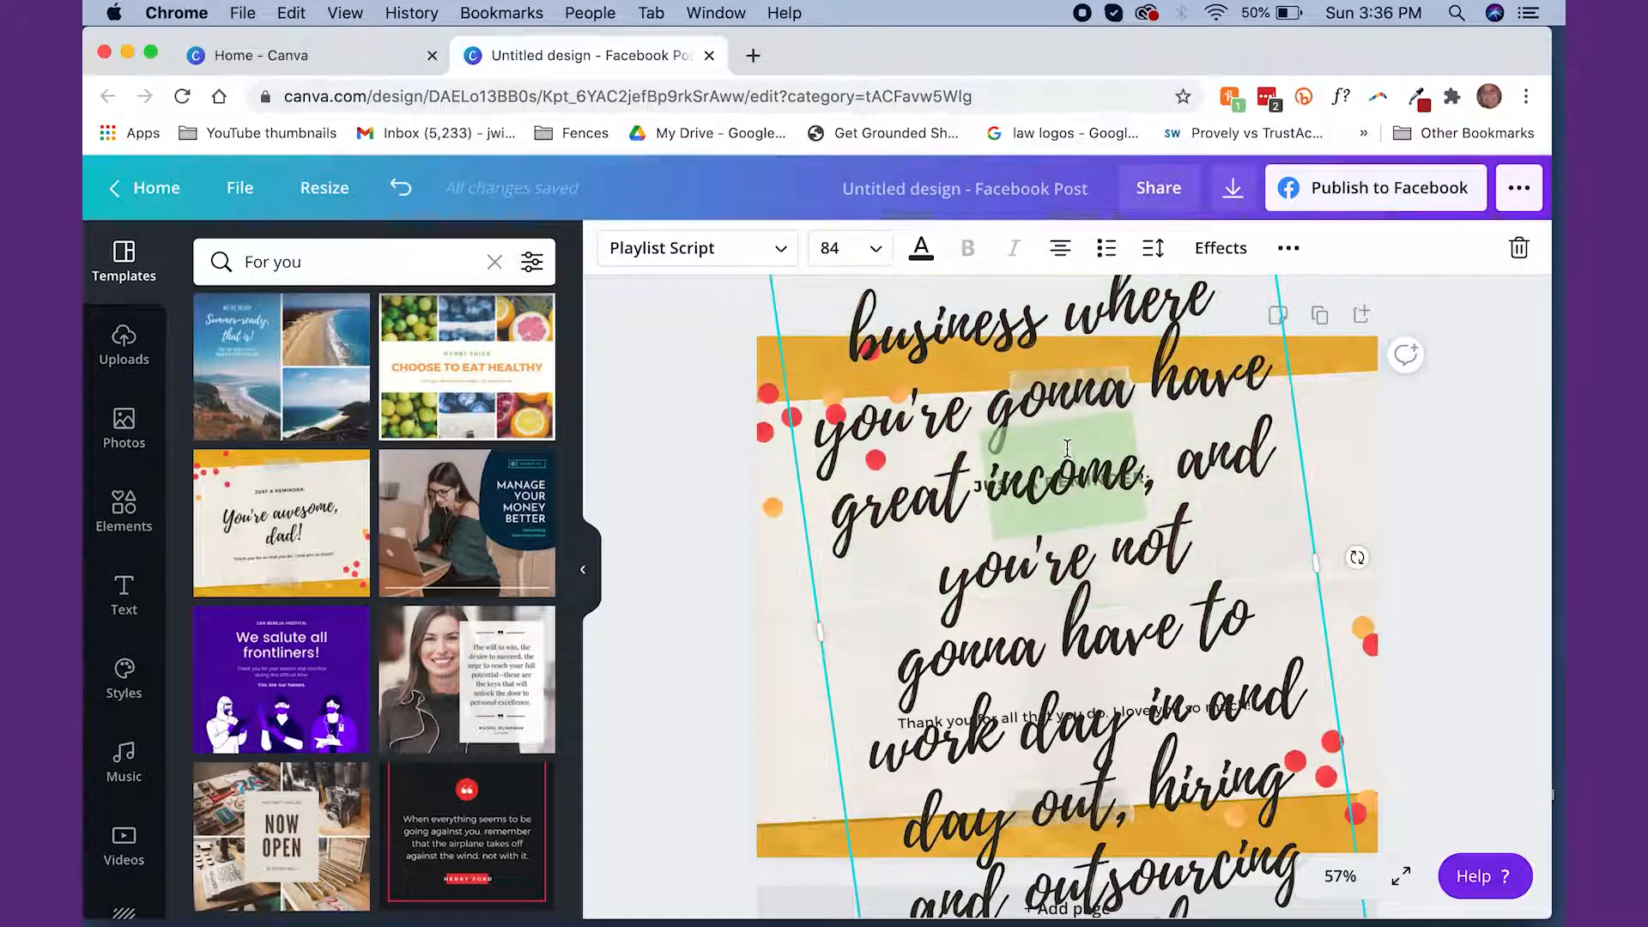
double_click(1067, 449)
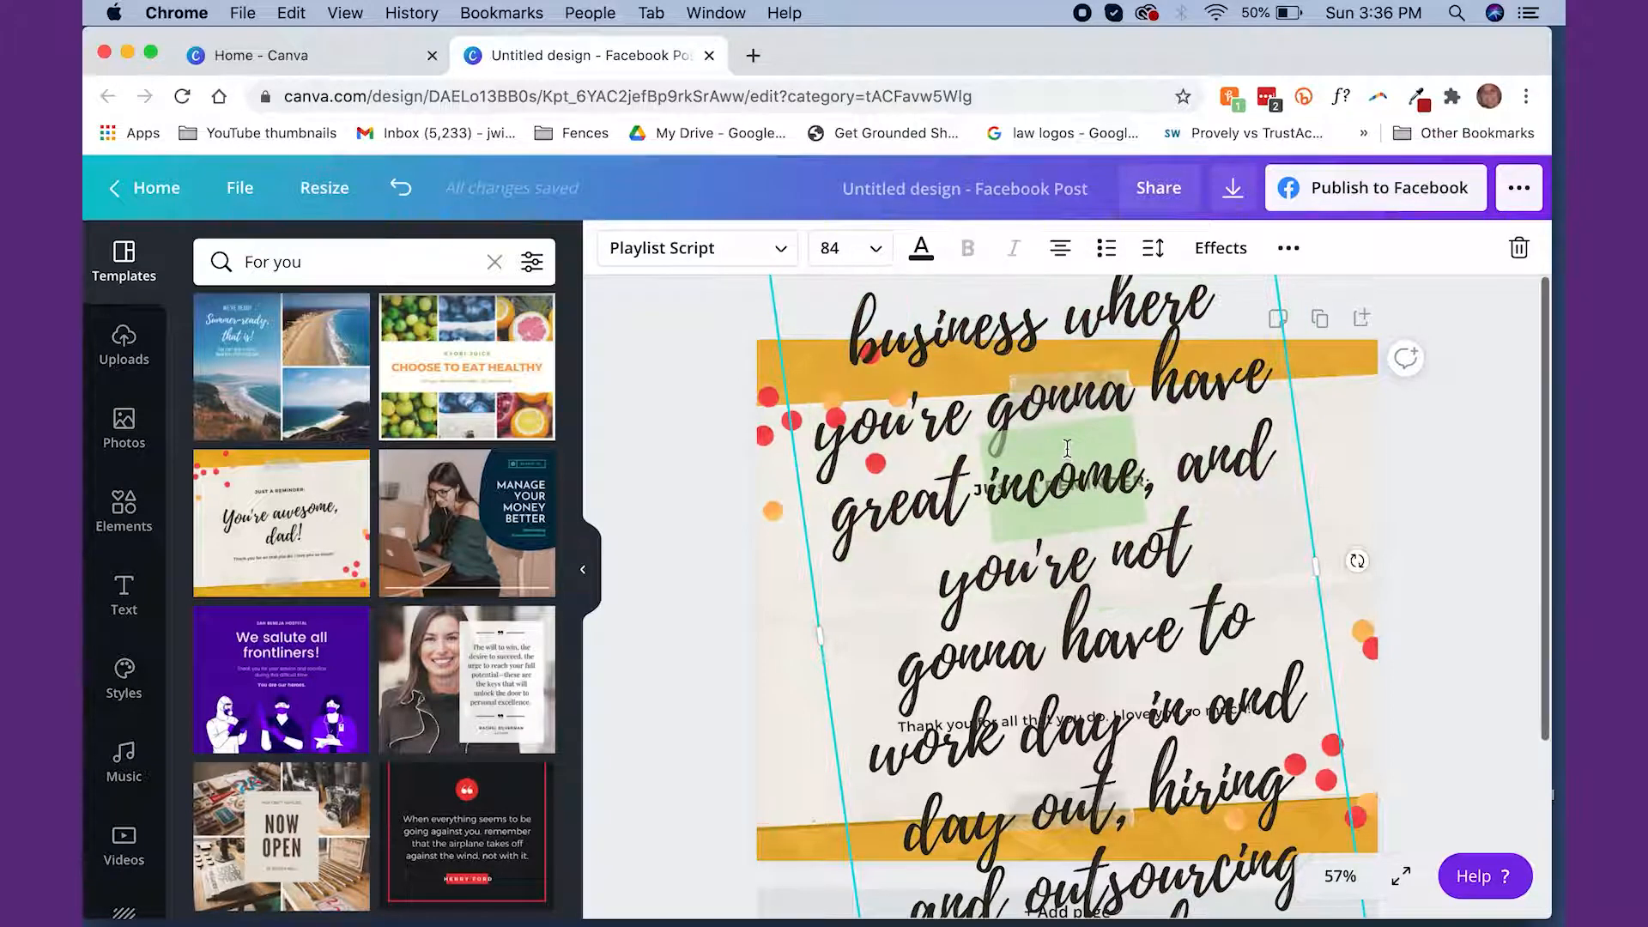
drag(857, 319, 1282, 867)
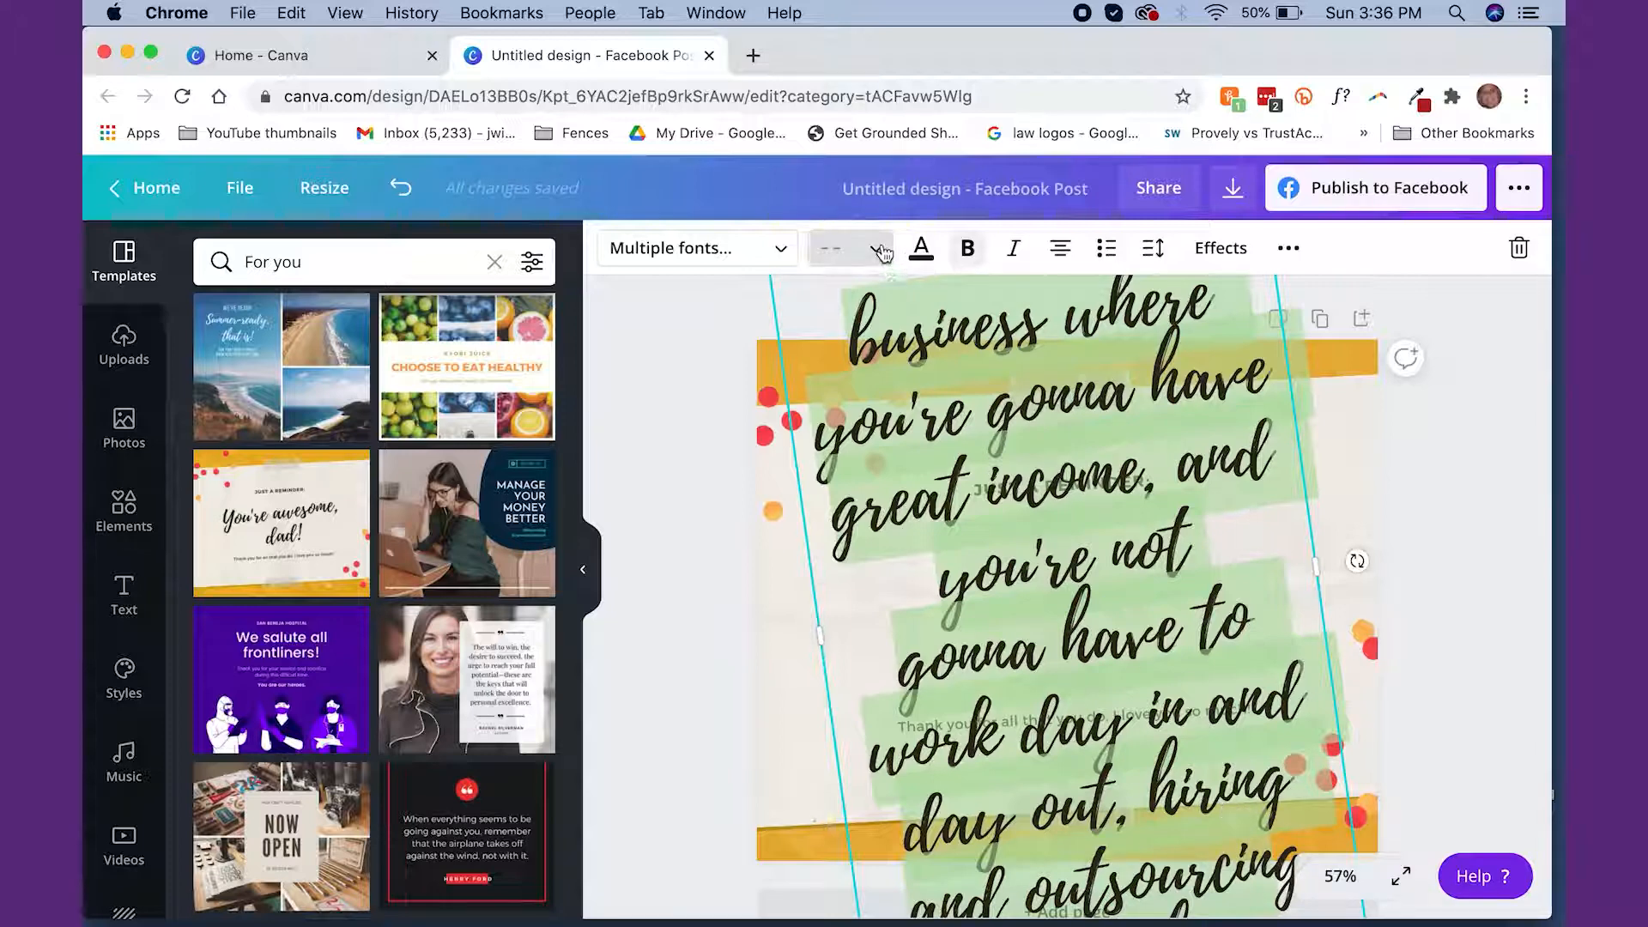
click(845, 248)
click(836, 587)
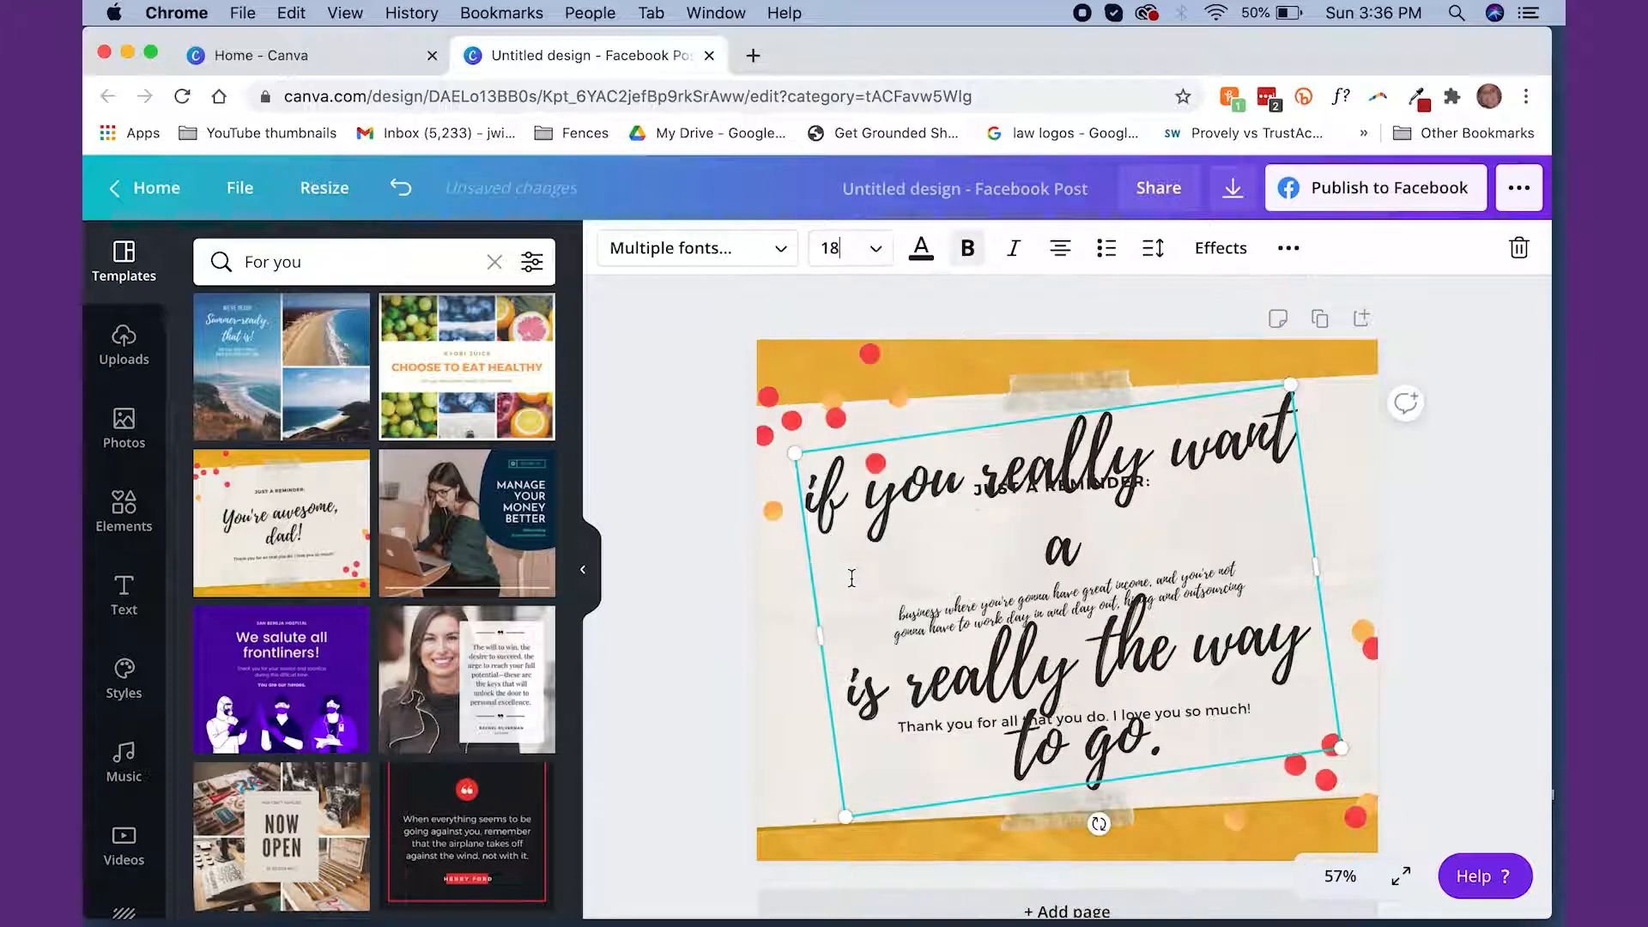
drag(819, 470, 1240, 734)
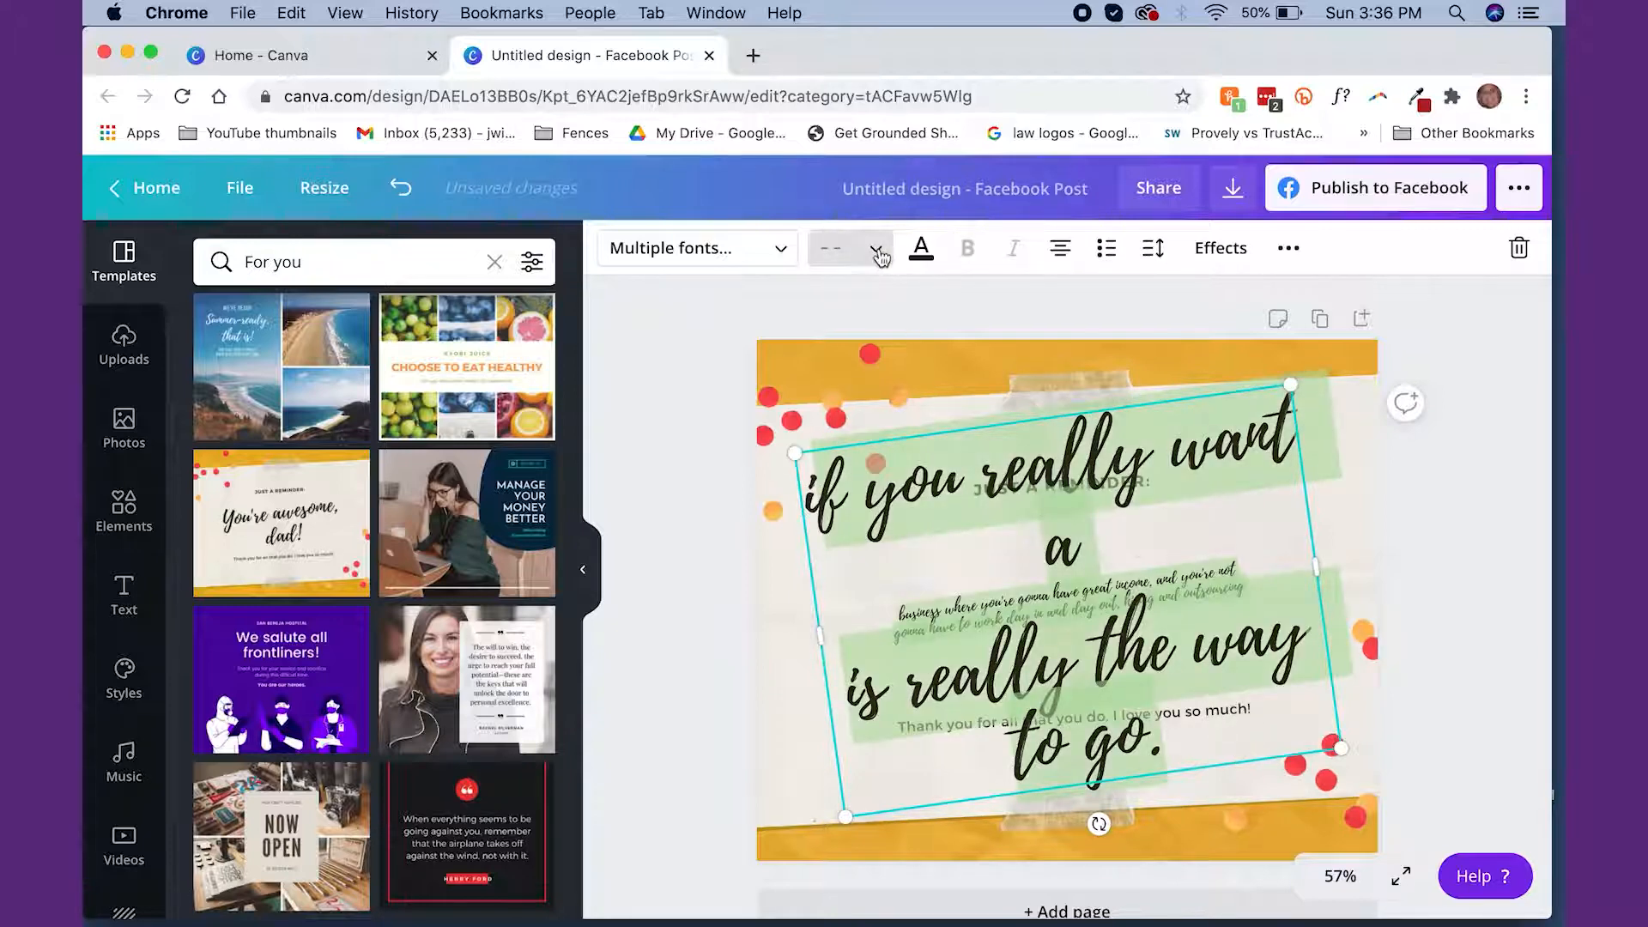
click(837, 248)
click(844, 583)
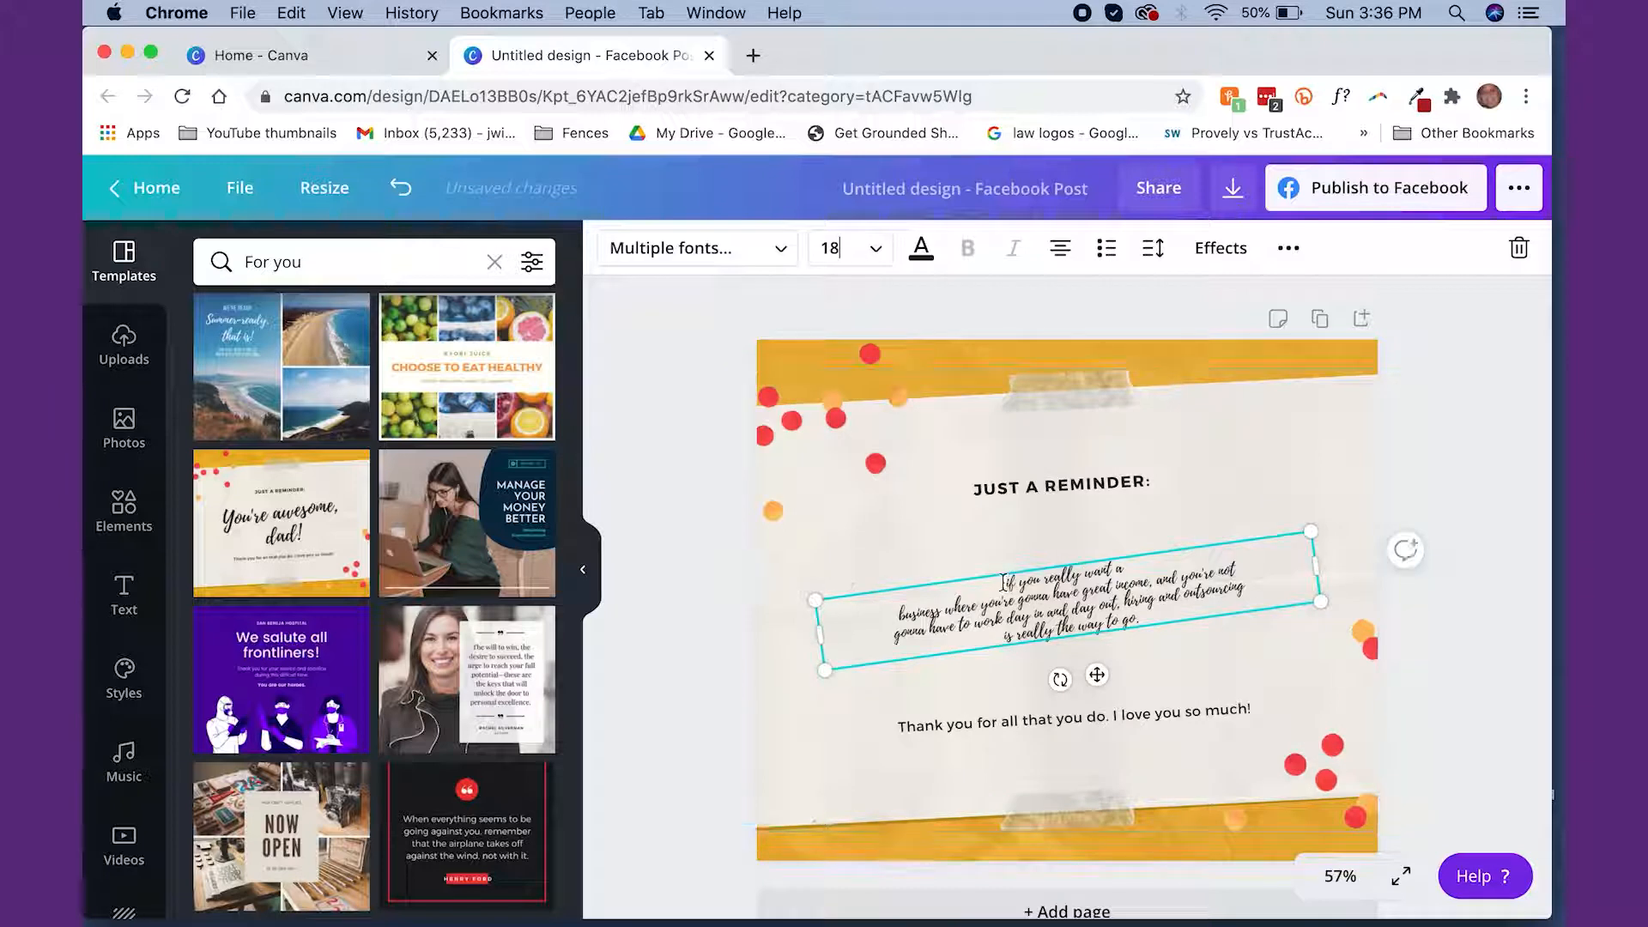
Change the whole quote's font to the brand font Arima Madurai Medium
click(1060, 588)
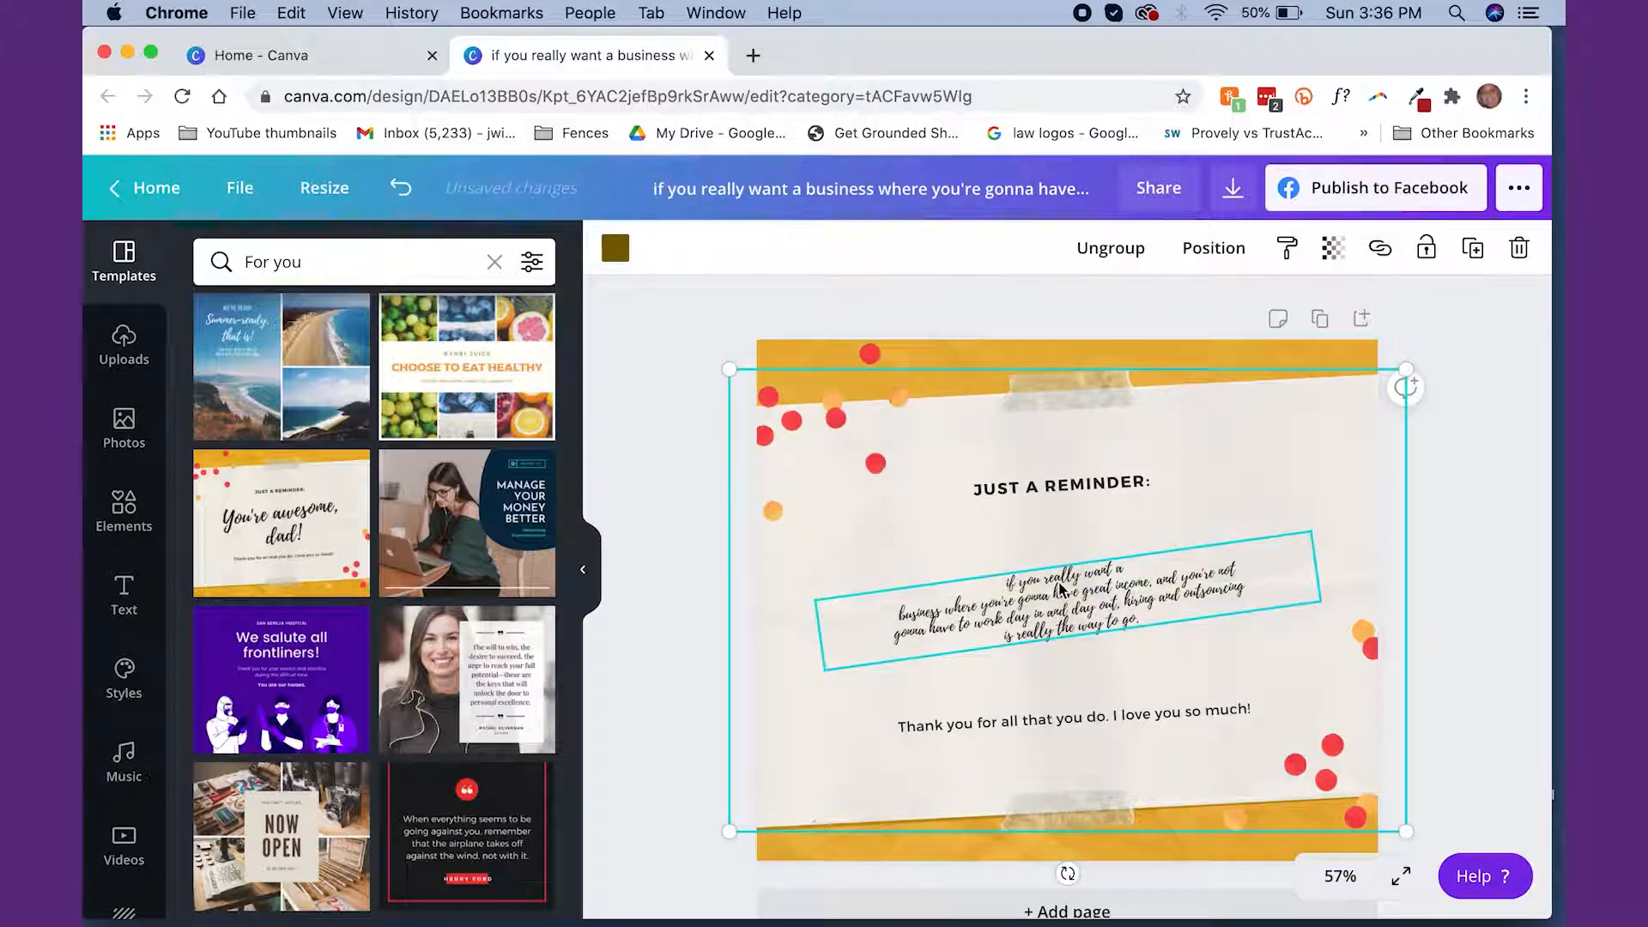
click(1060, 588)
drag(1006, 577, 1152, 605)
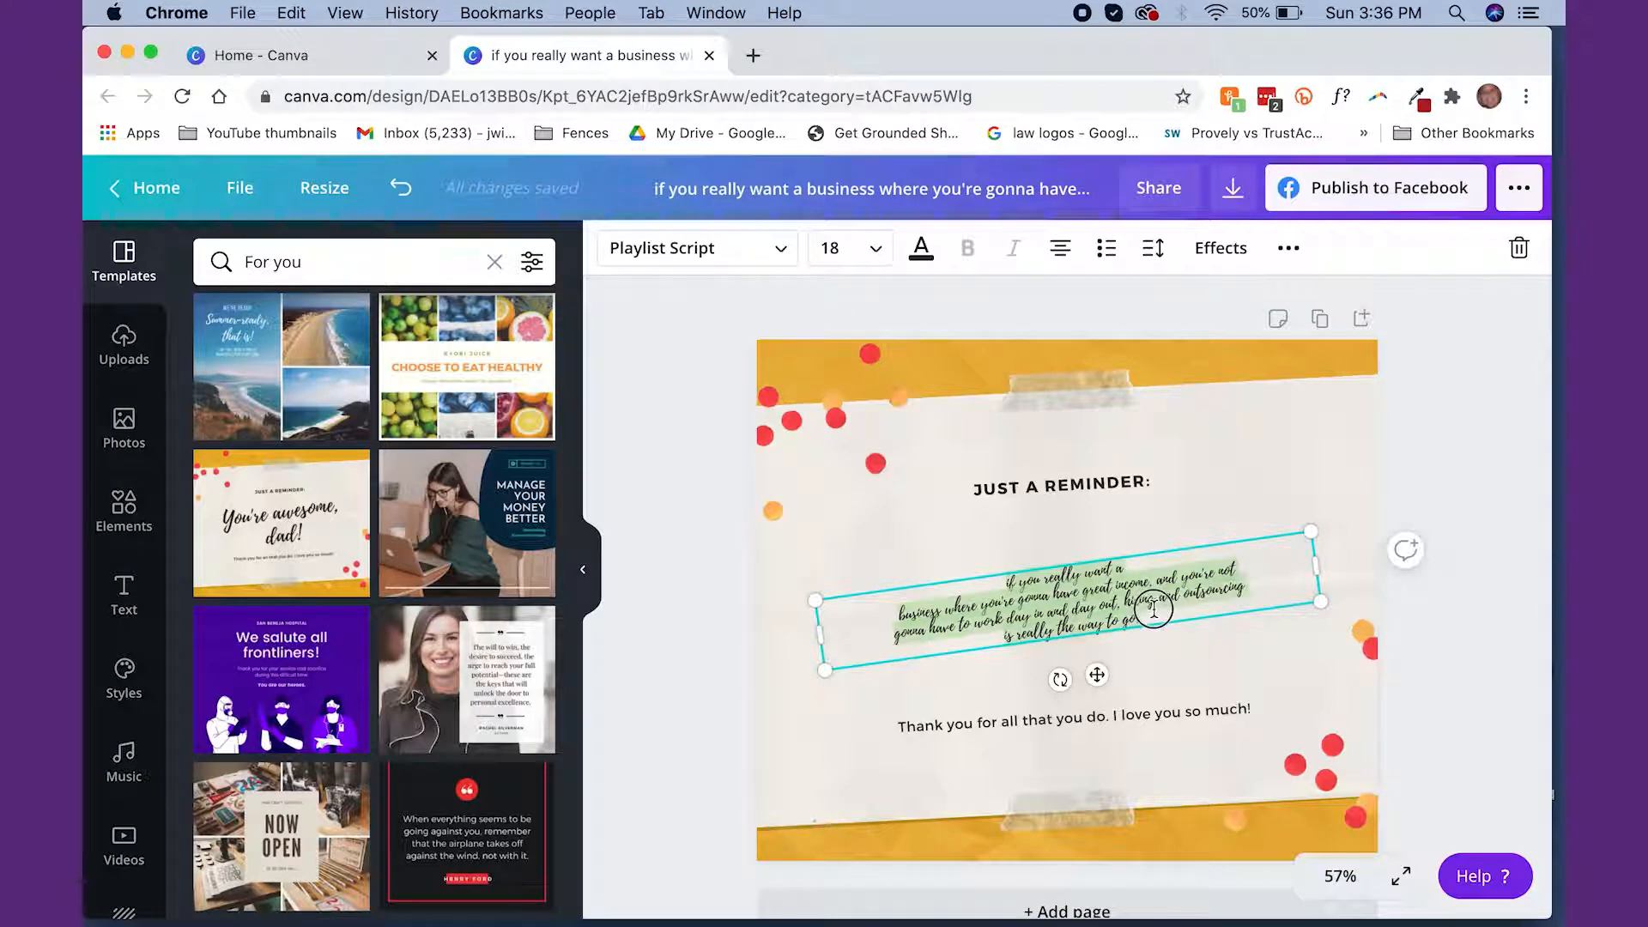
click(781, 271)
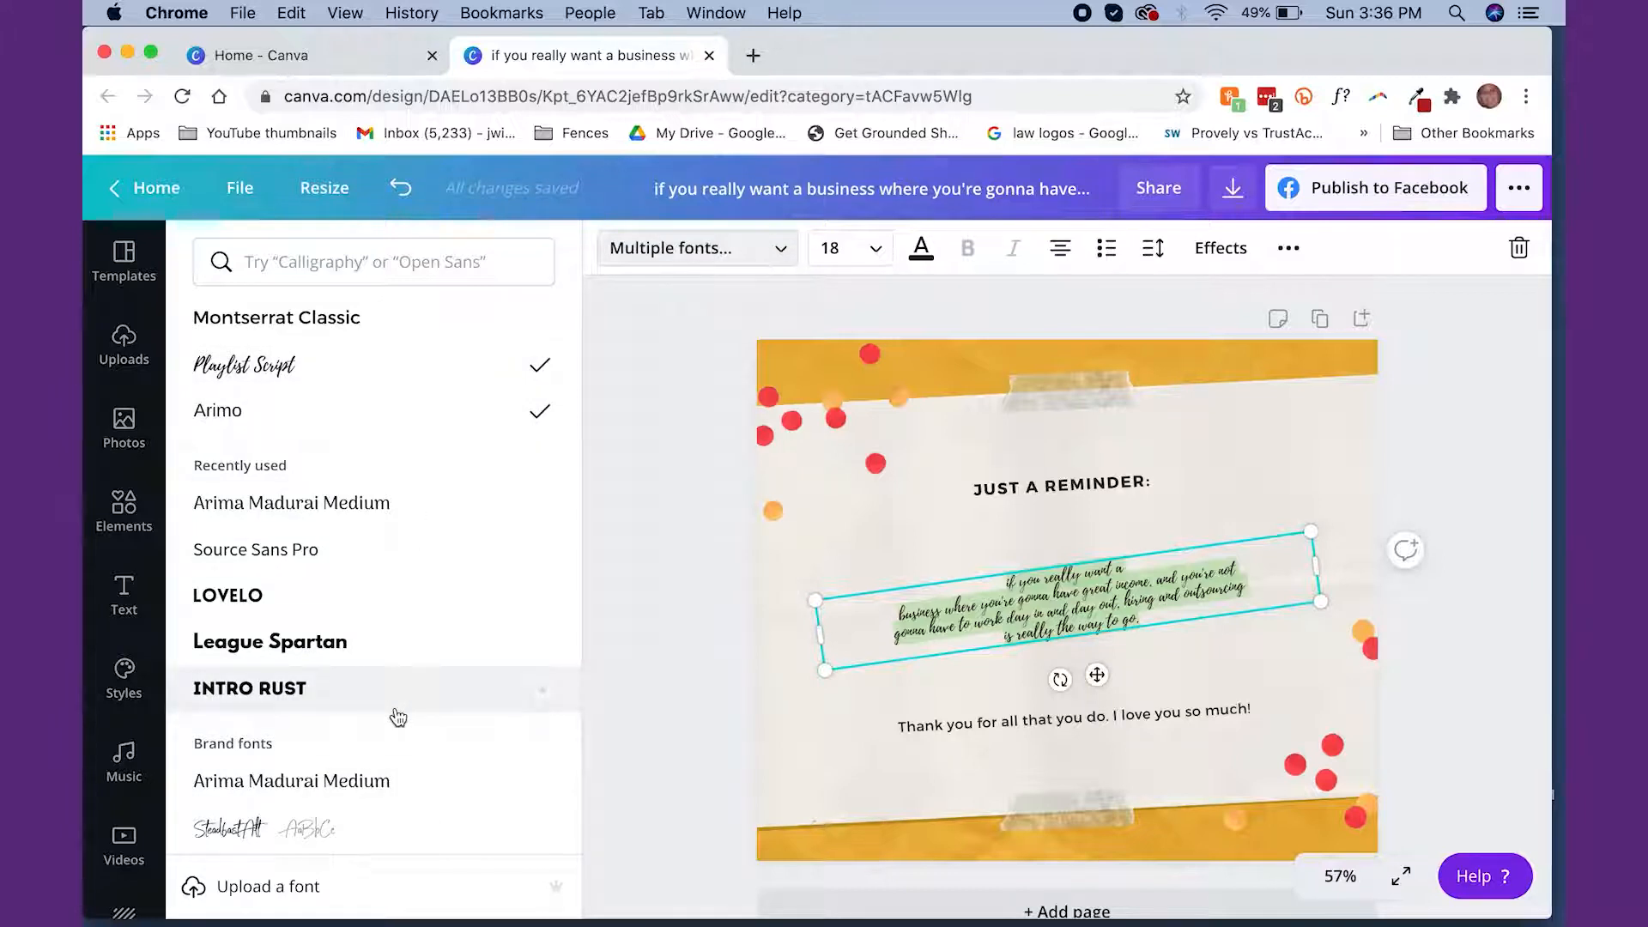
scroll(398, 718, down, 3)
scroll(395, 714, up, 3)
scroll(318, 618, down, 3)
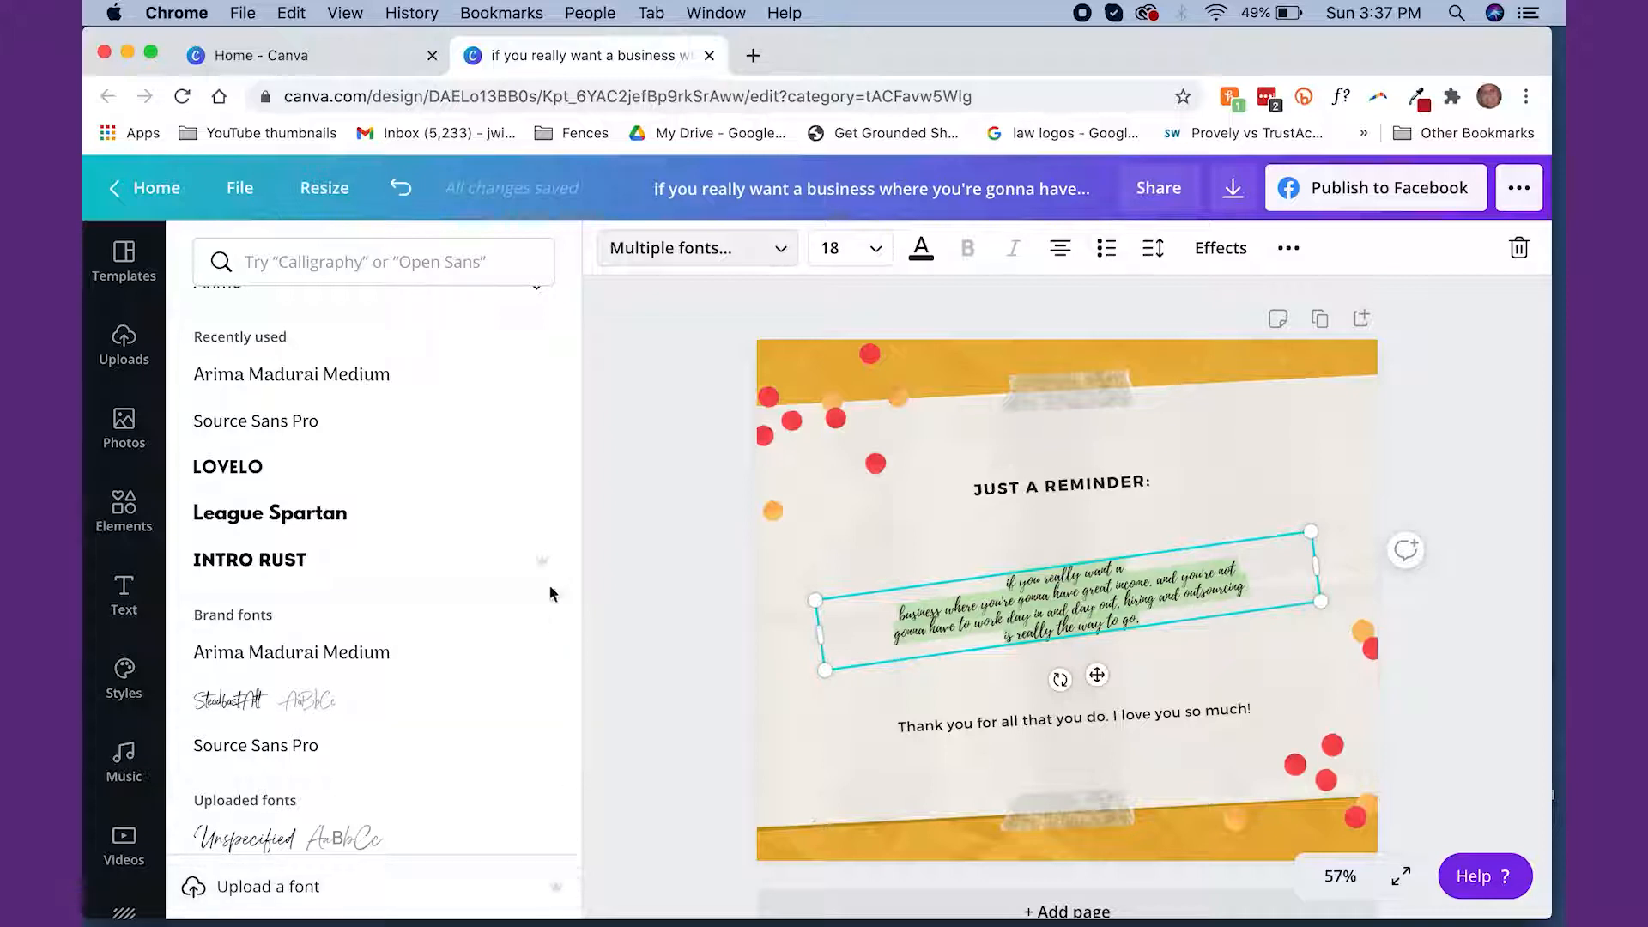
click(401, 652)
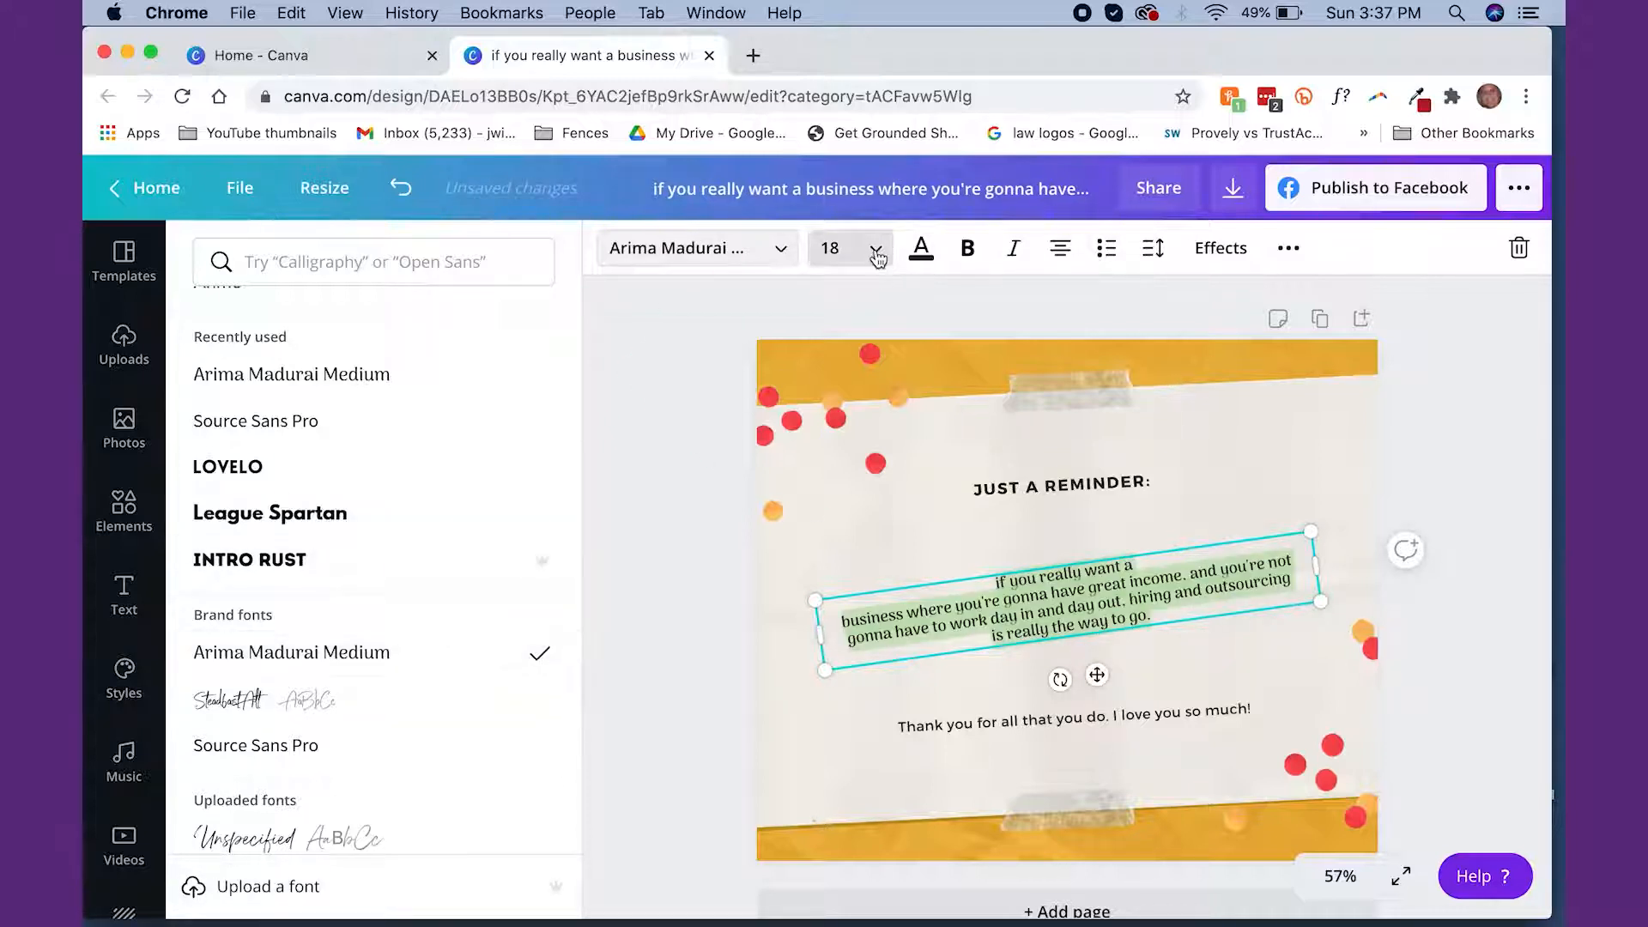
Set the quote's font size to 28 and rotate its text box so that the lines run horizontally
click(830, 248)
click(850, 668)
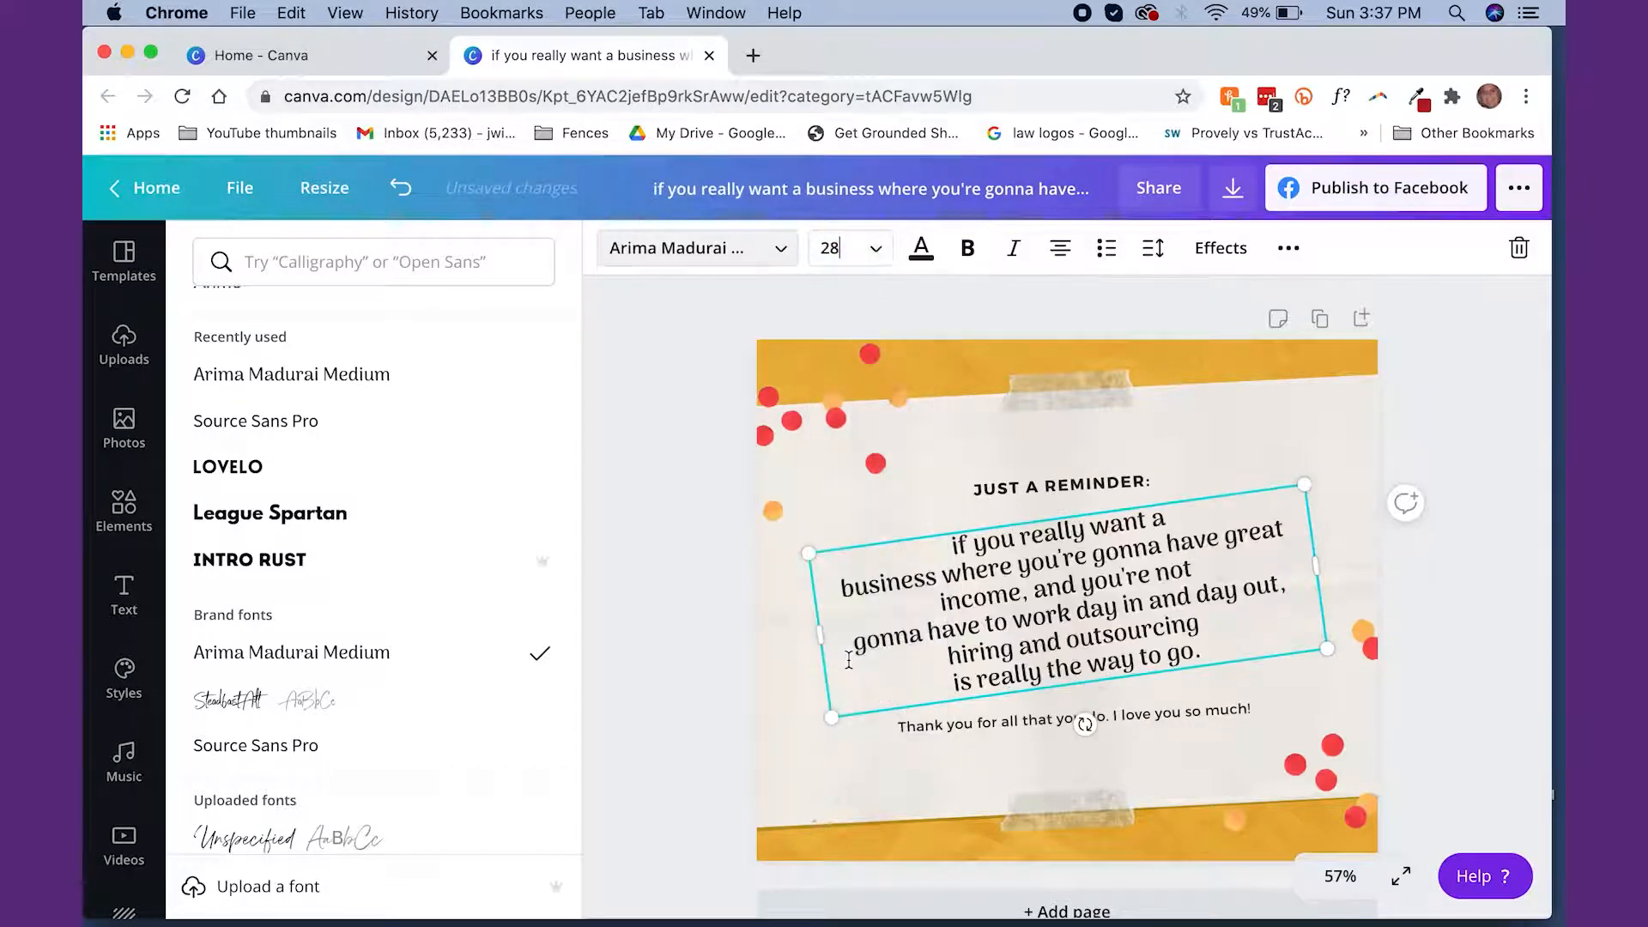
drag(1083, 725, 1067, 731)
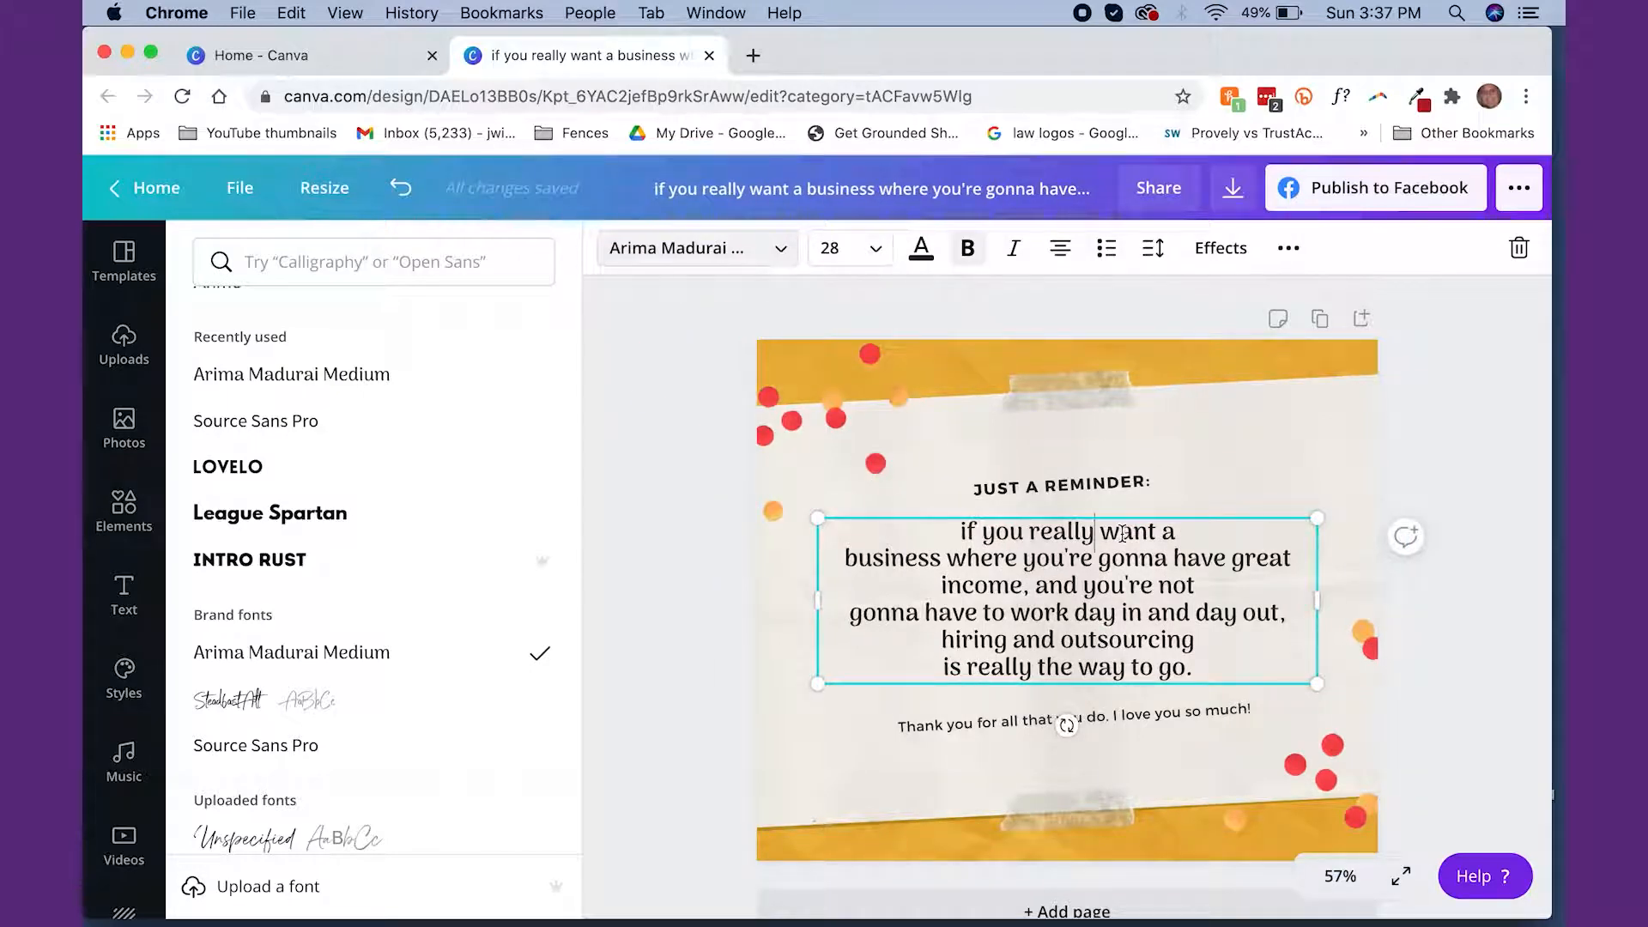
Insert "to have" after "want" in the quote and replace both occurrences of "gonna" with "going to"
text(to have)
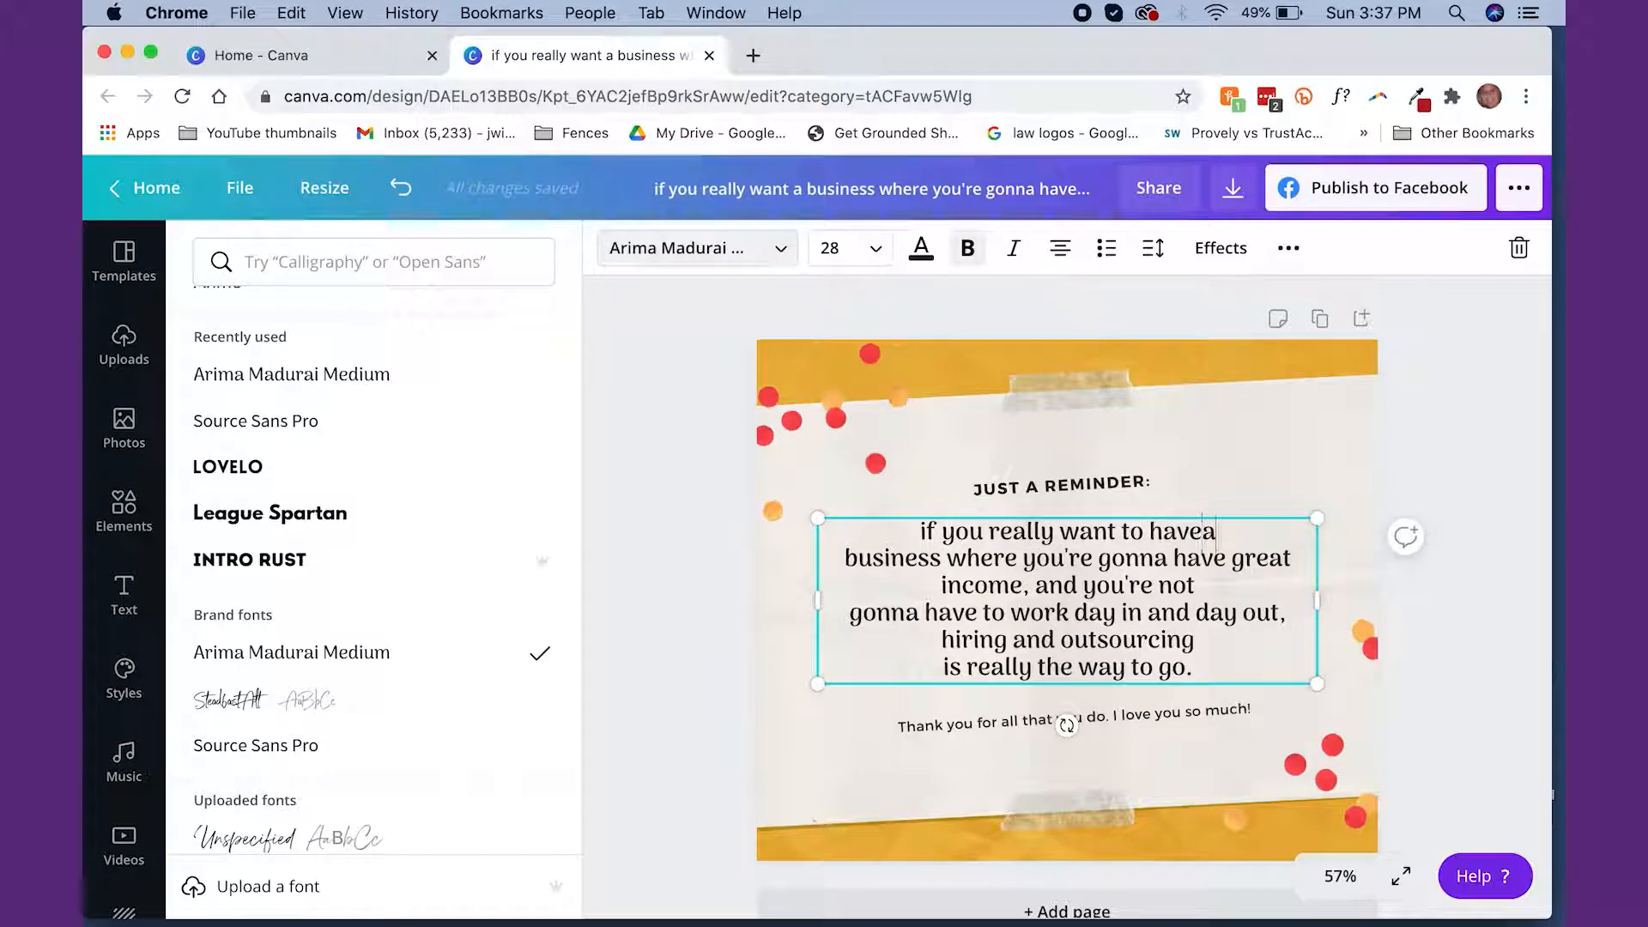
double_click(1119, 552)
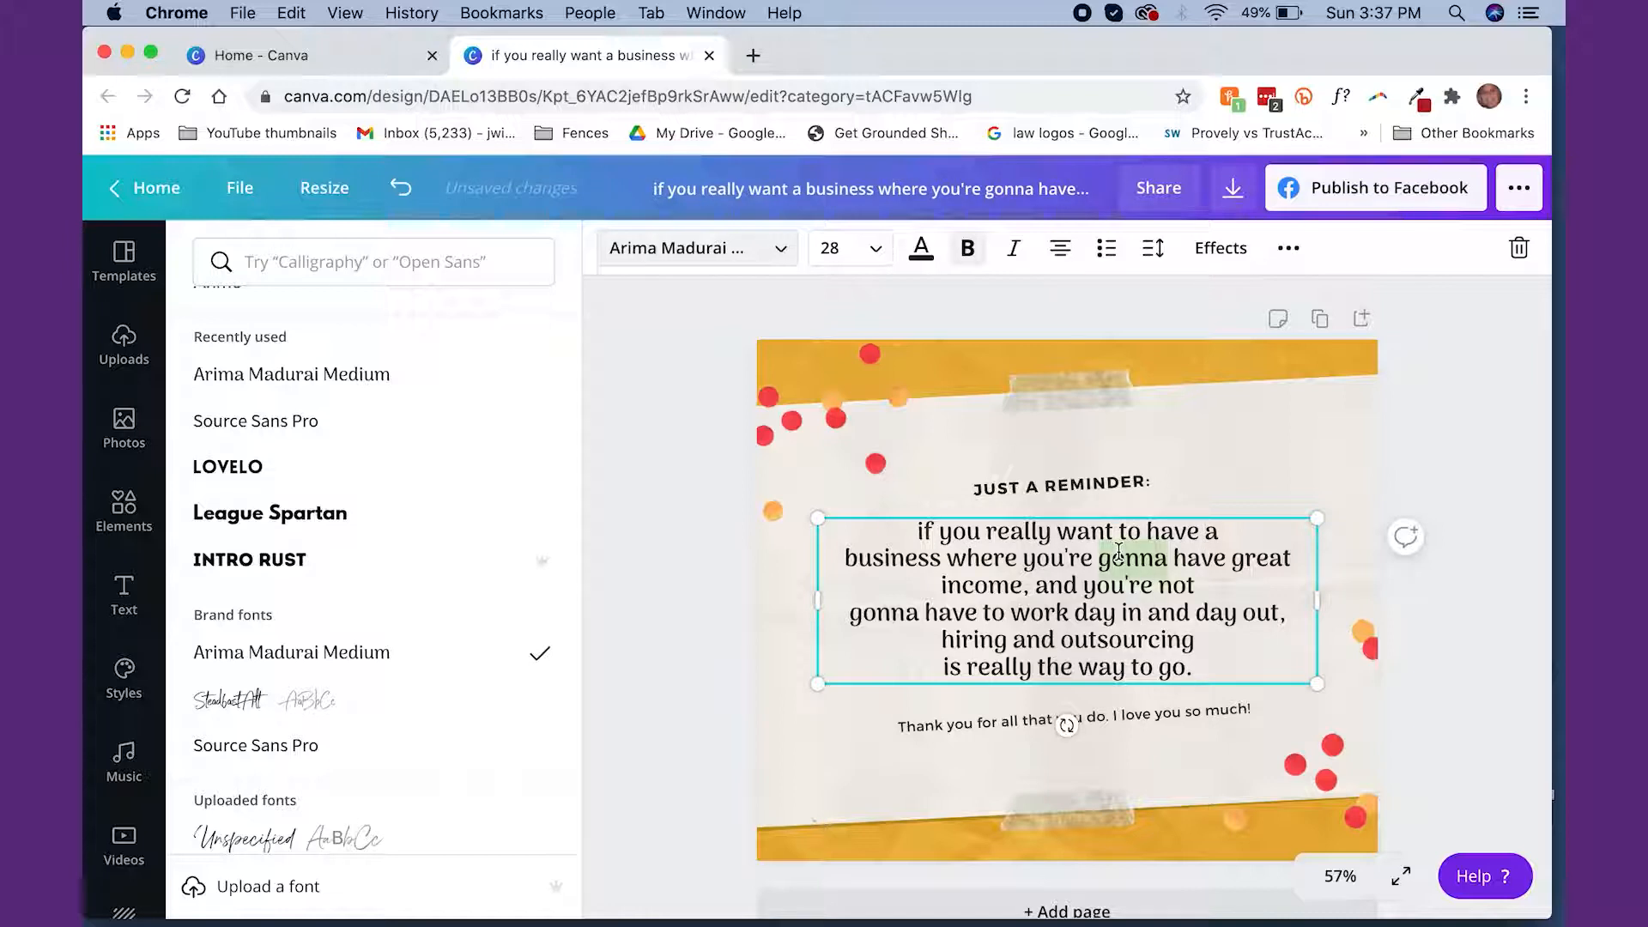
text(going to)
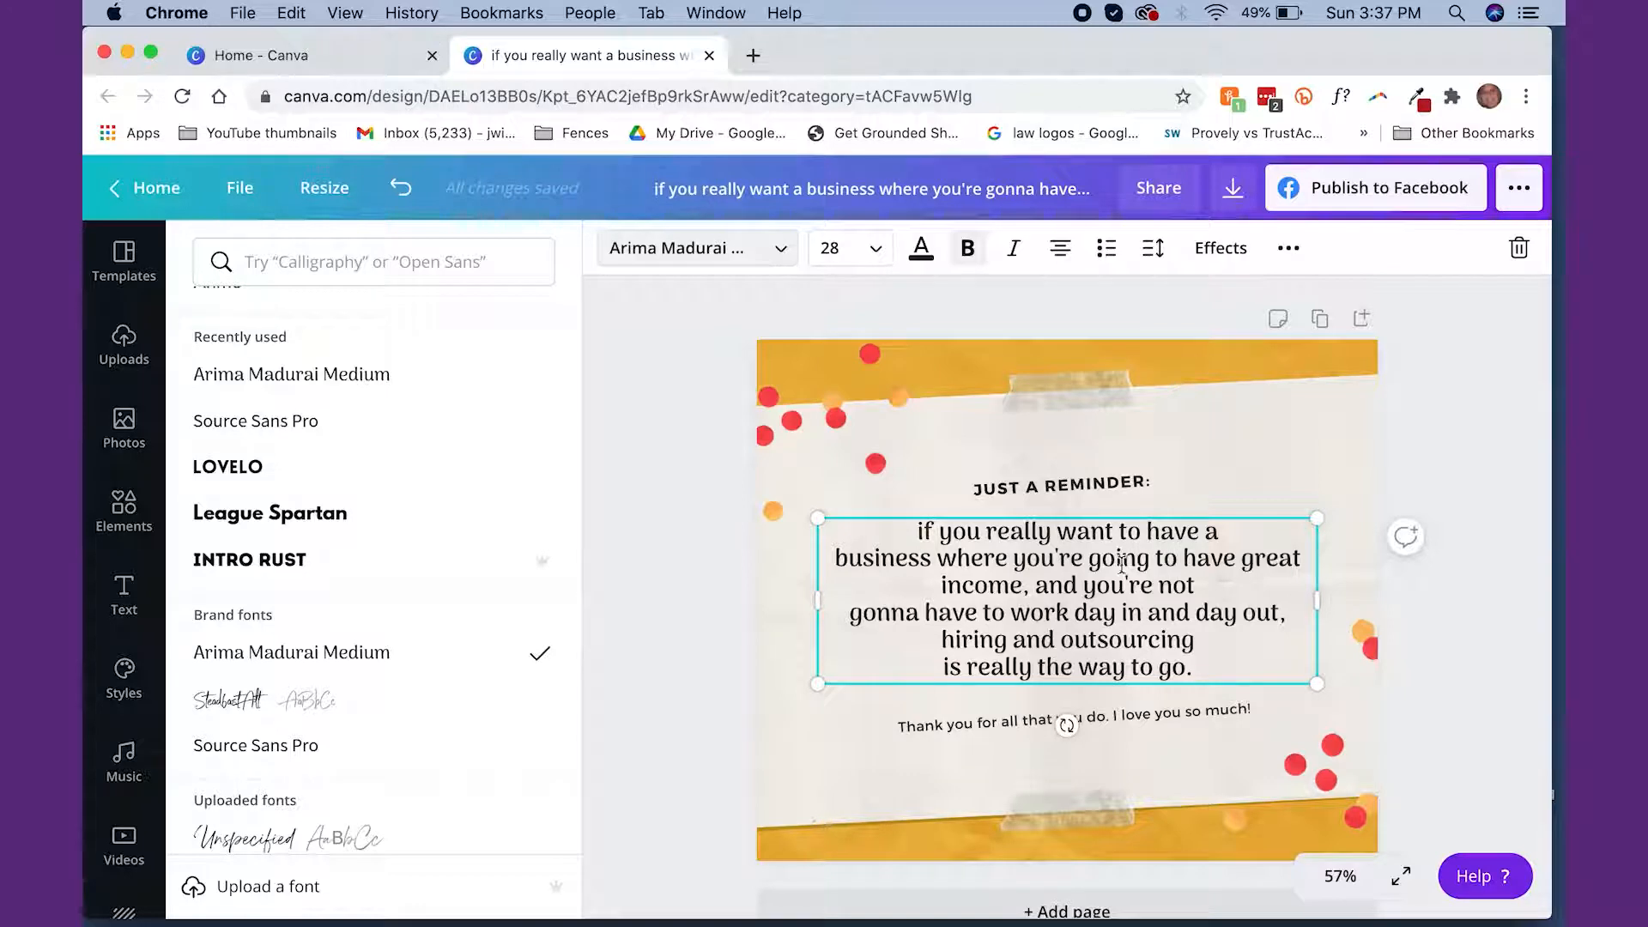
double_click(876, 605)
text(going to)
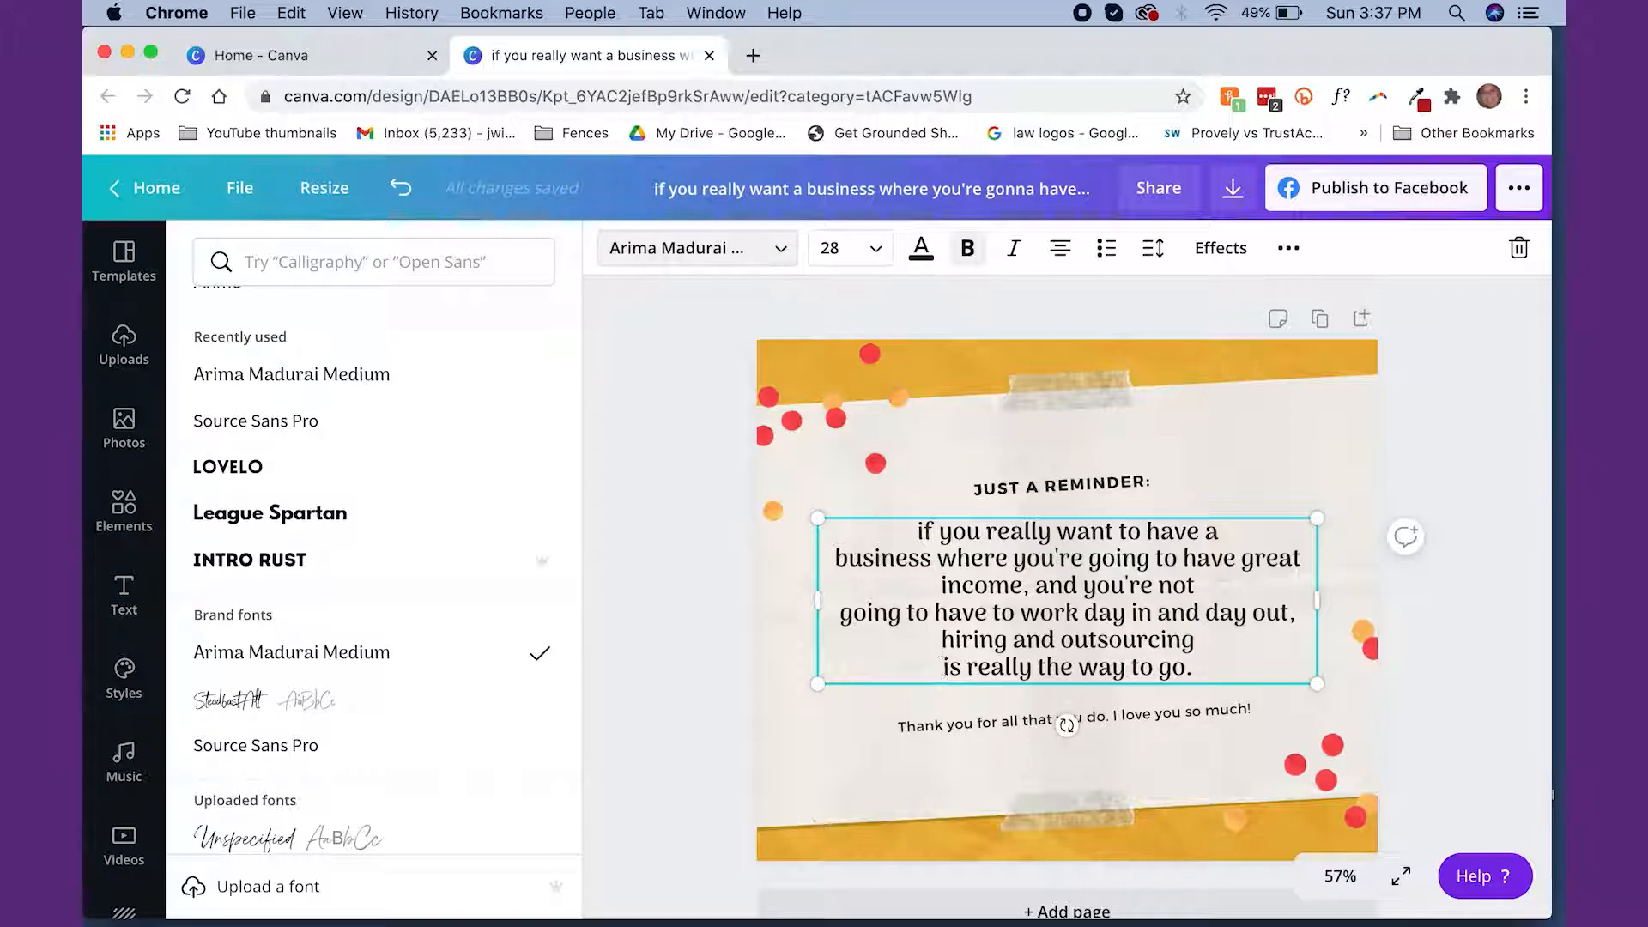
Remove the line breaks before "is really the way" and before "going to have to work" in the quote
key(BackSpace)
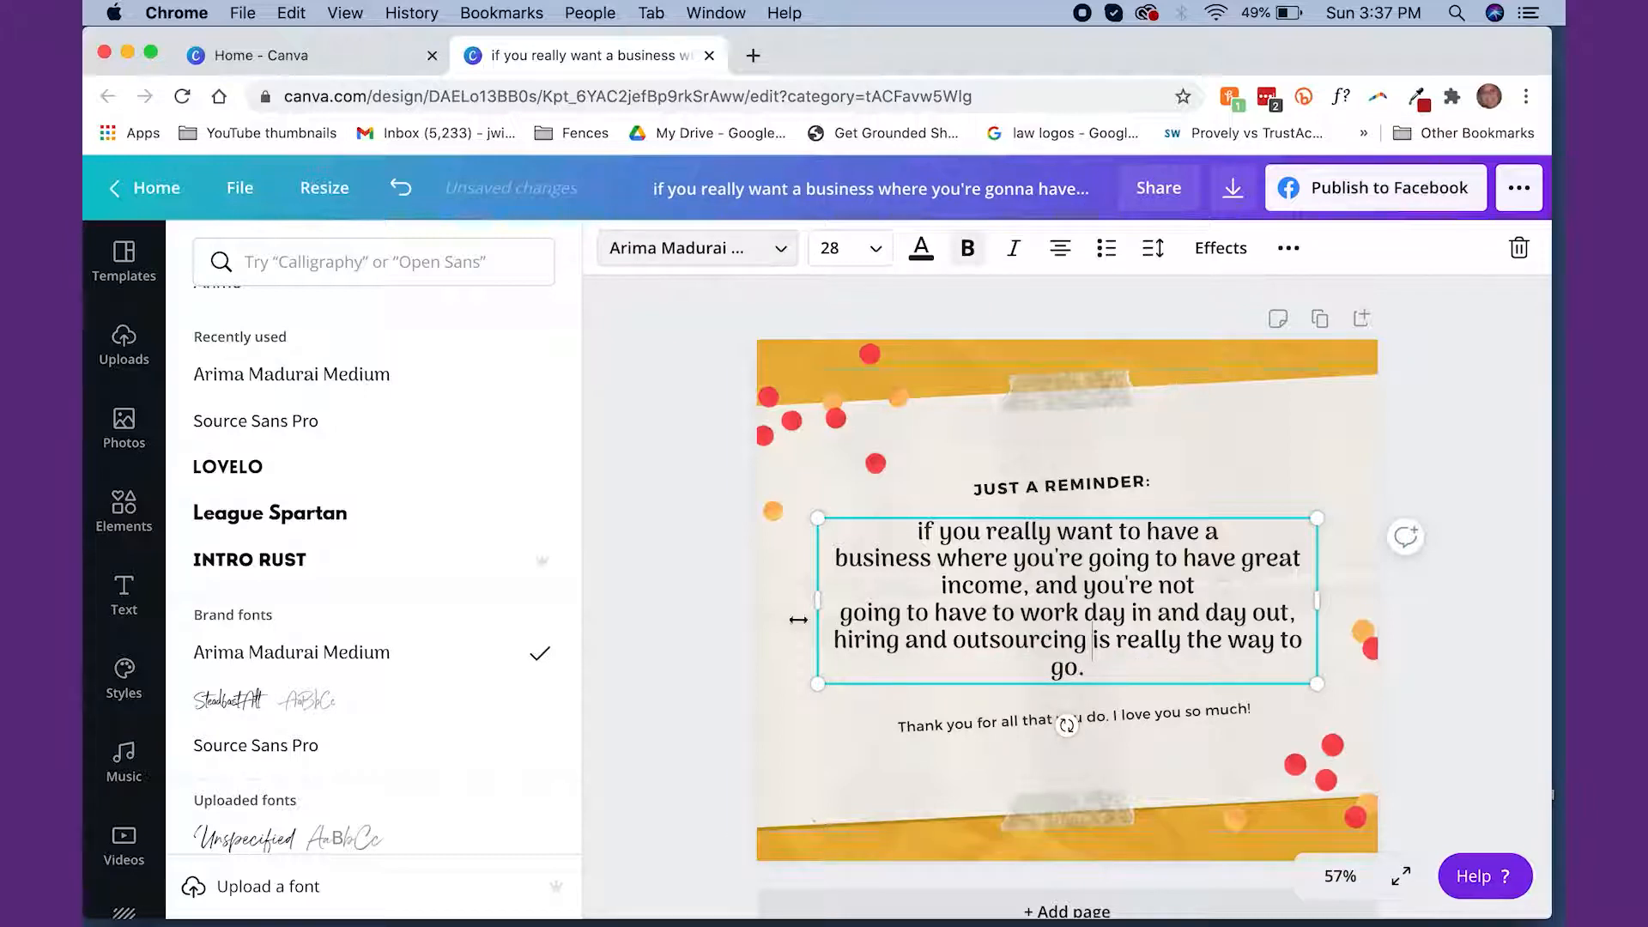
click(941, 584)
key(BackSpace)
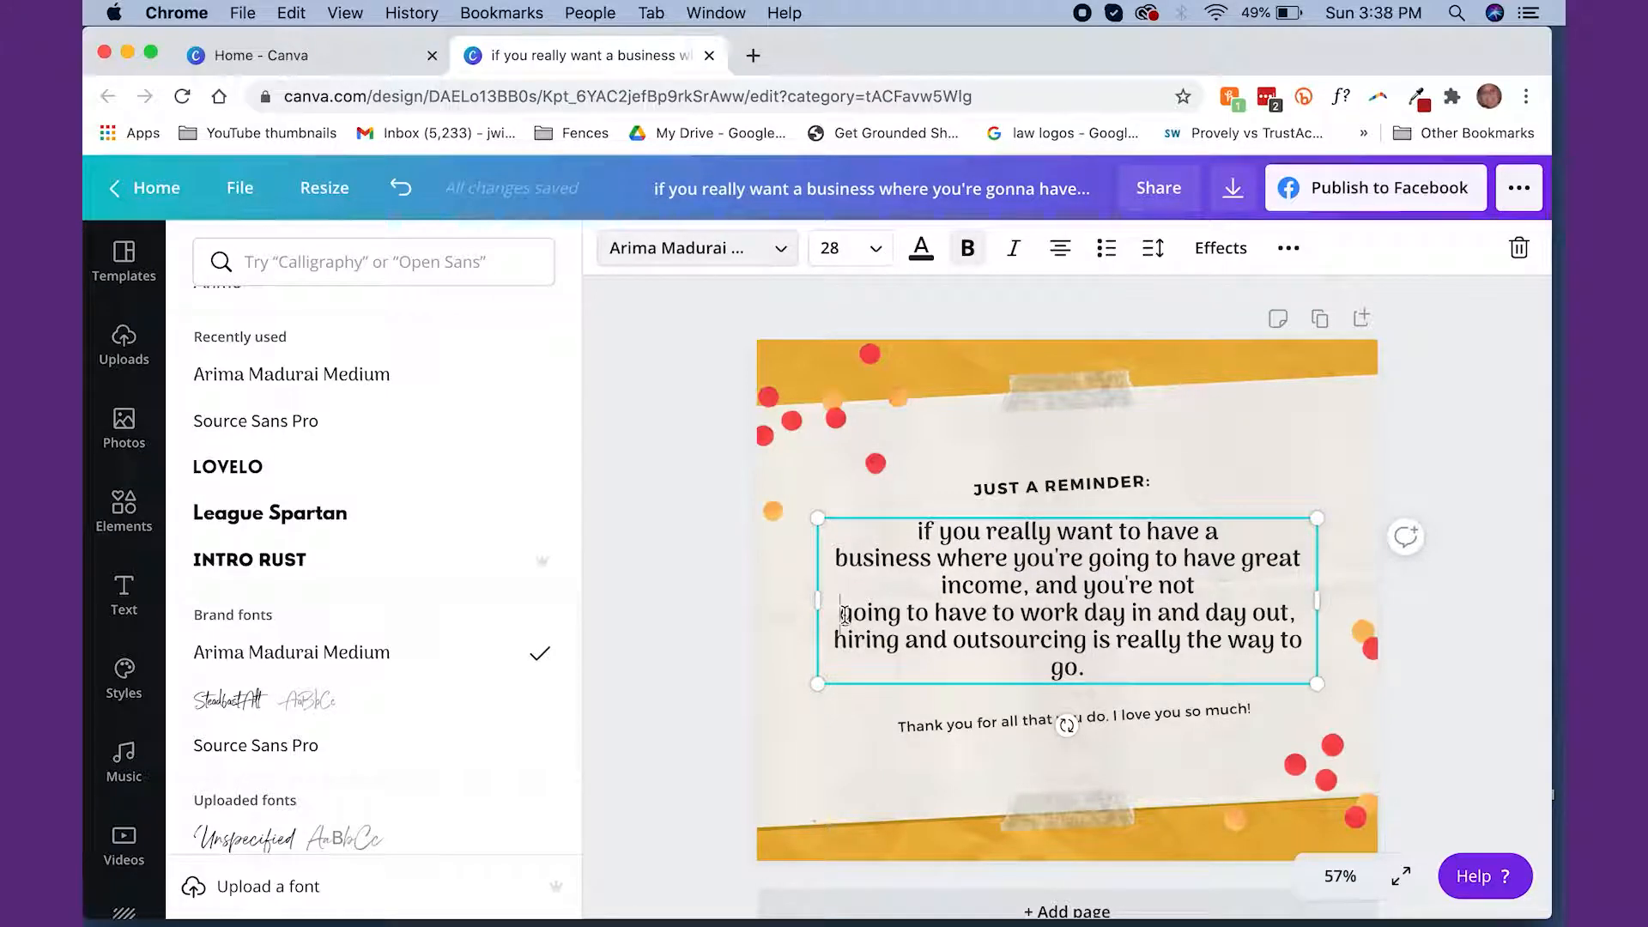
key(BackSpace)
Move the "JUST A REMINDER:" heading up toward the tape and delete the "Thank you for all that you do" line
drag(1021, 487, 1028, 445)
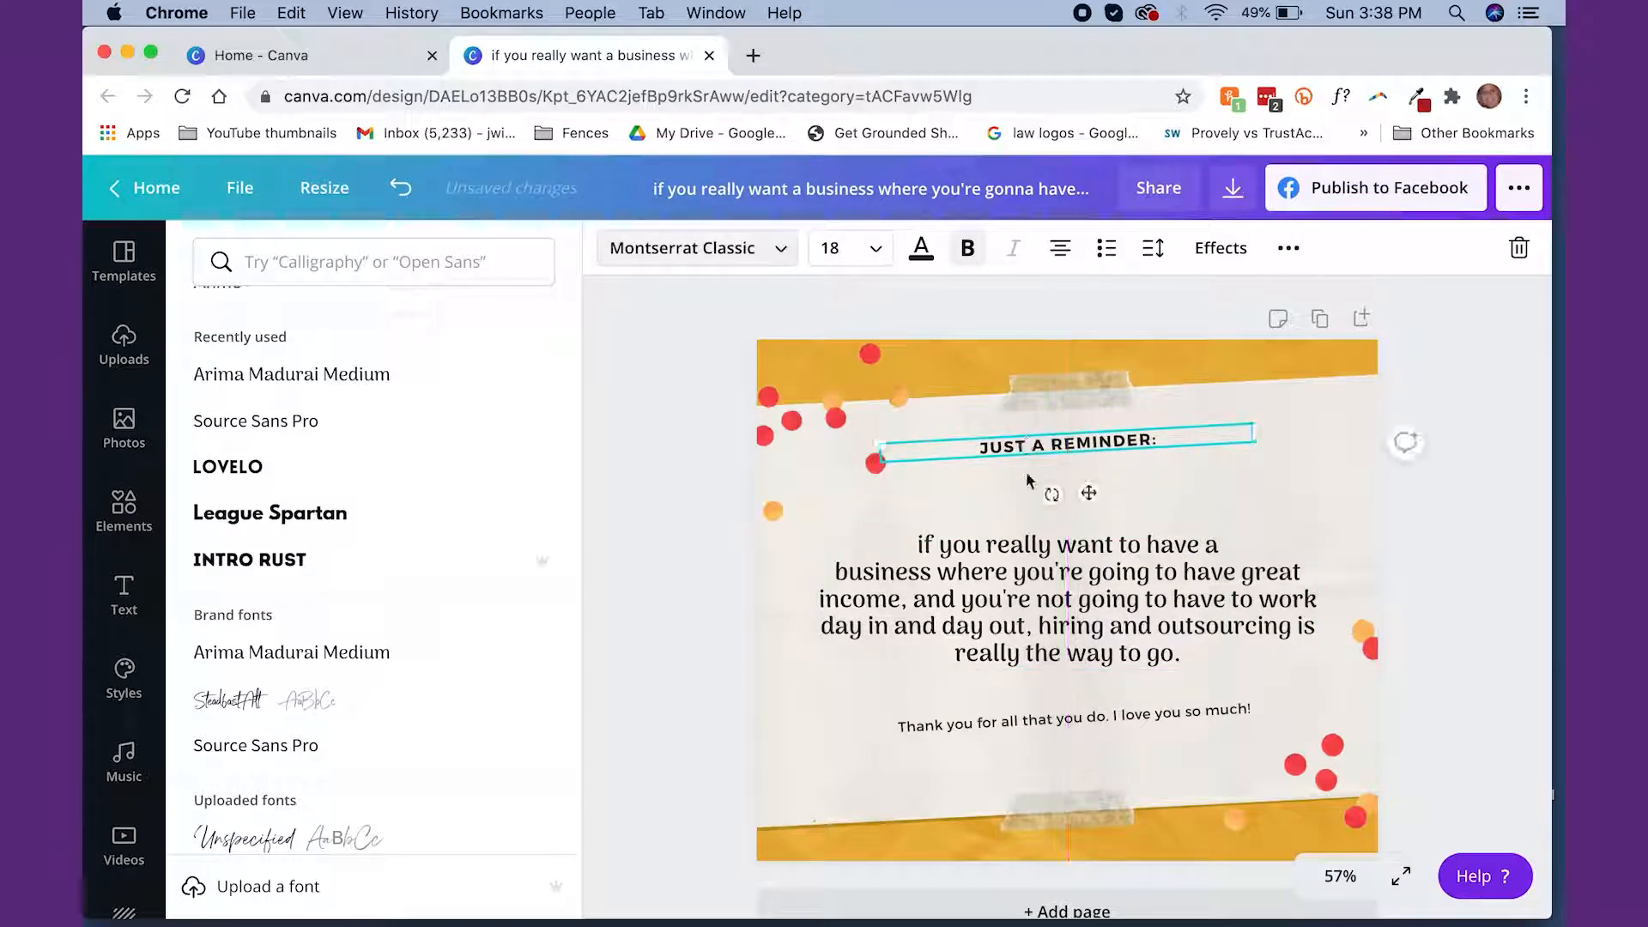
drag(1030, 718, 1029, 768)
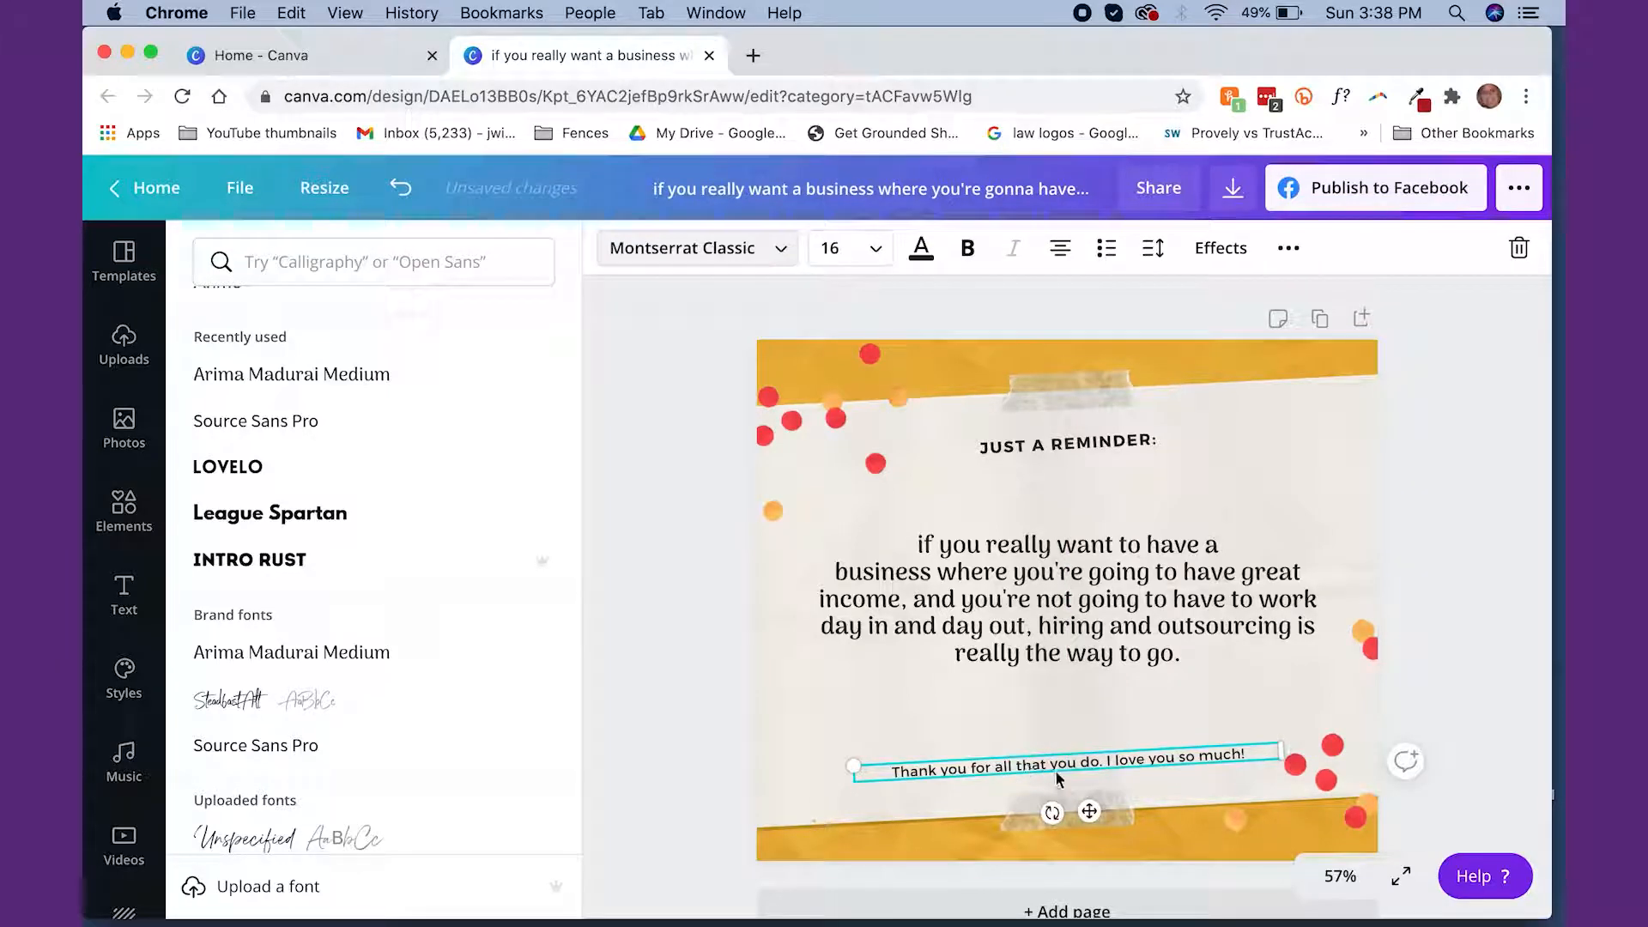
key(Delete)
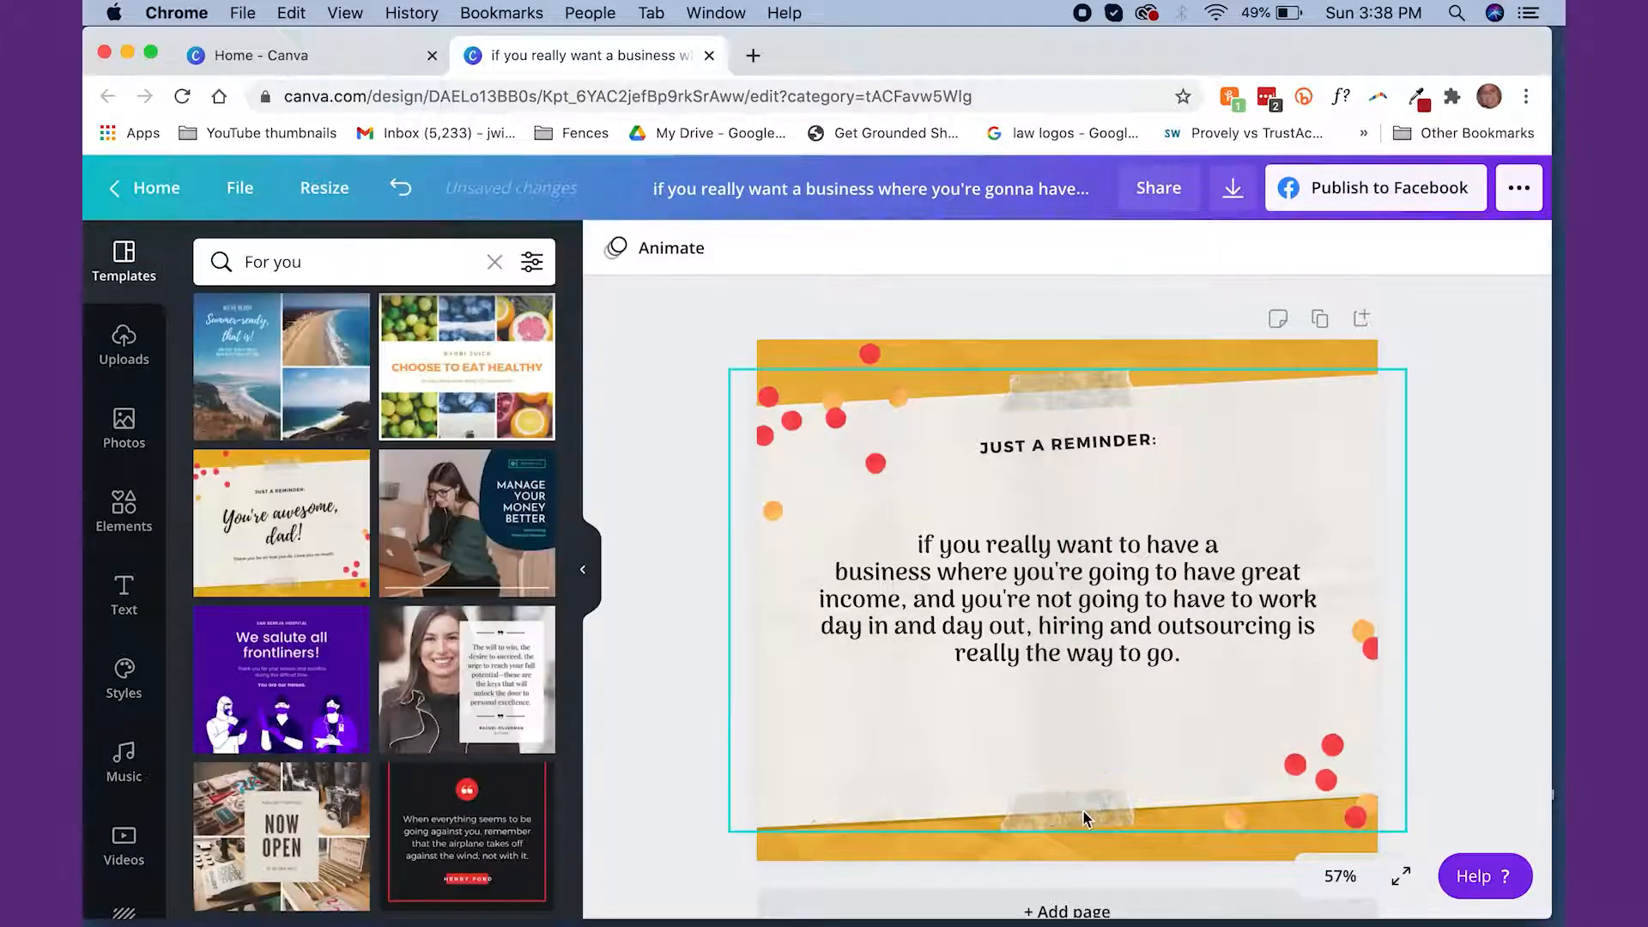
Change the "JUST A REMINDER:" heading's font to the brand font Steadfast
click(1054, 446)
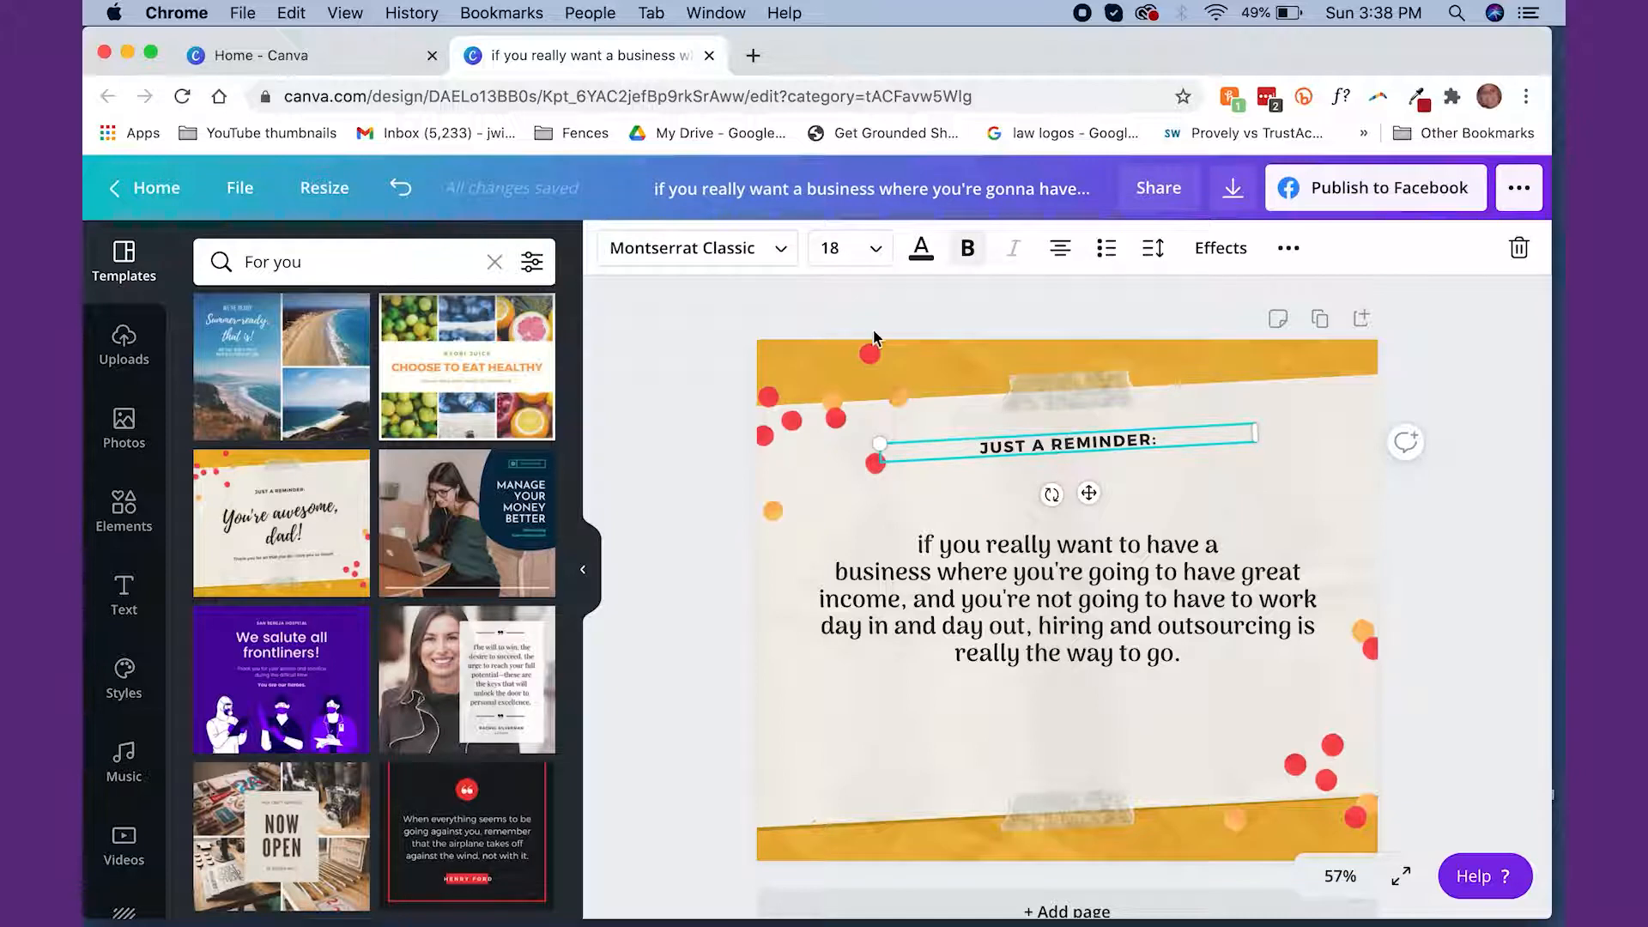
click(761, 254)
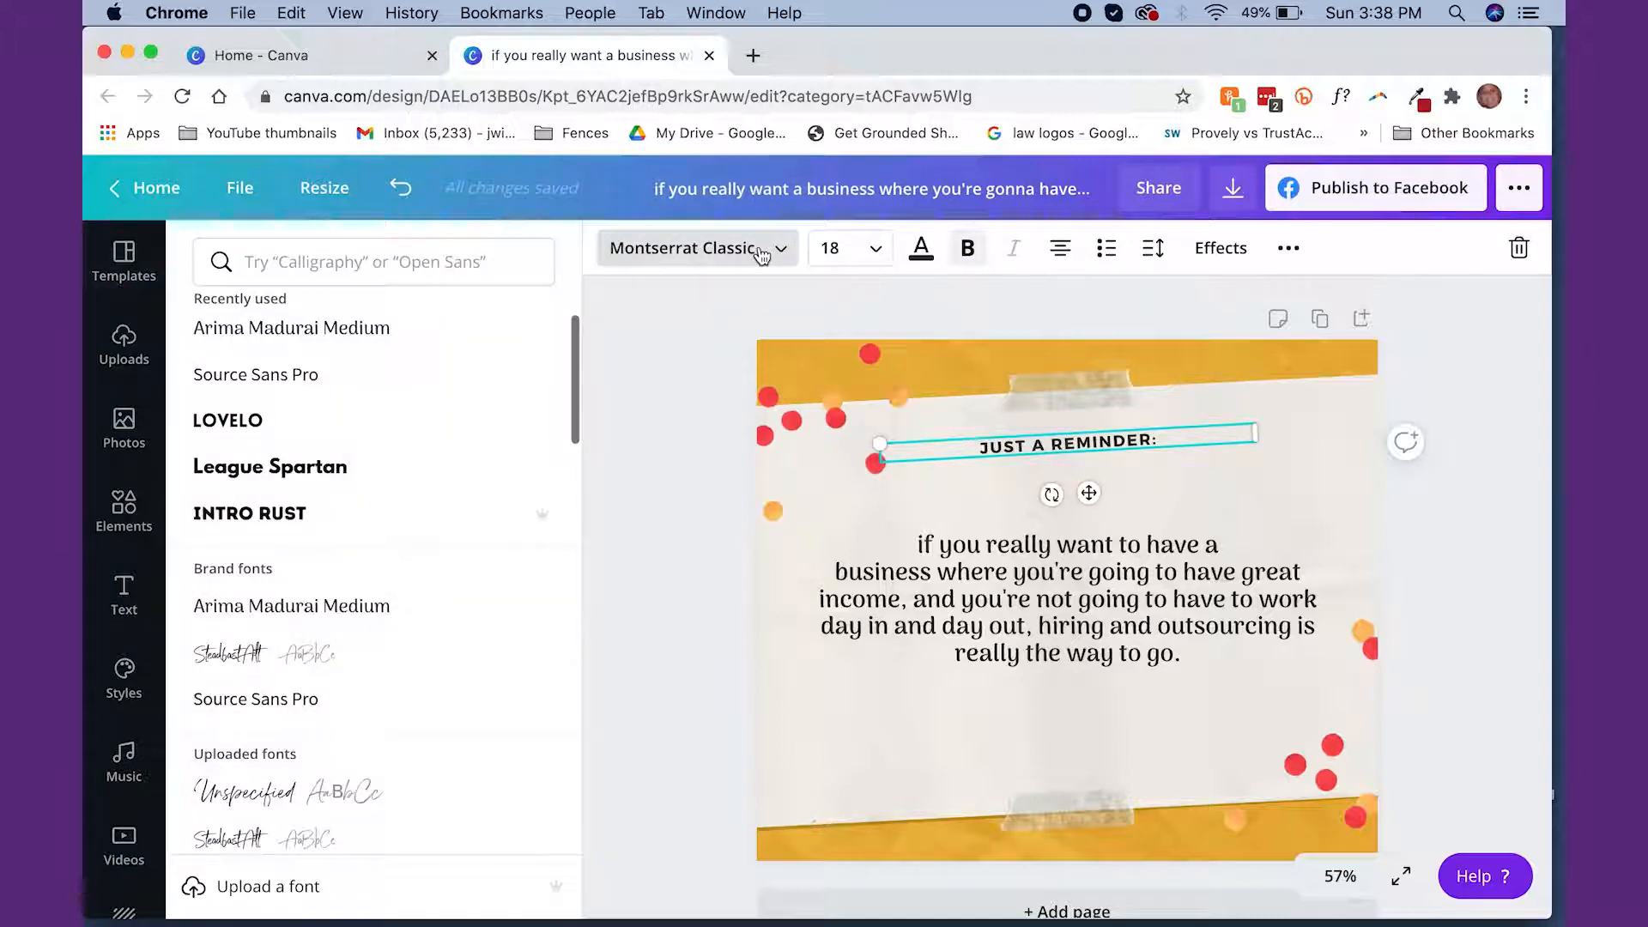
click(358, 655)
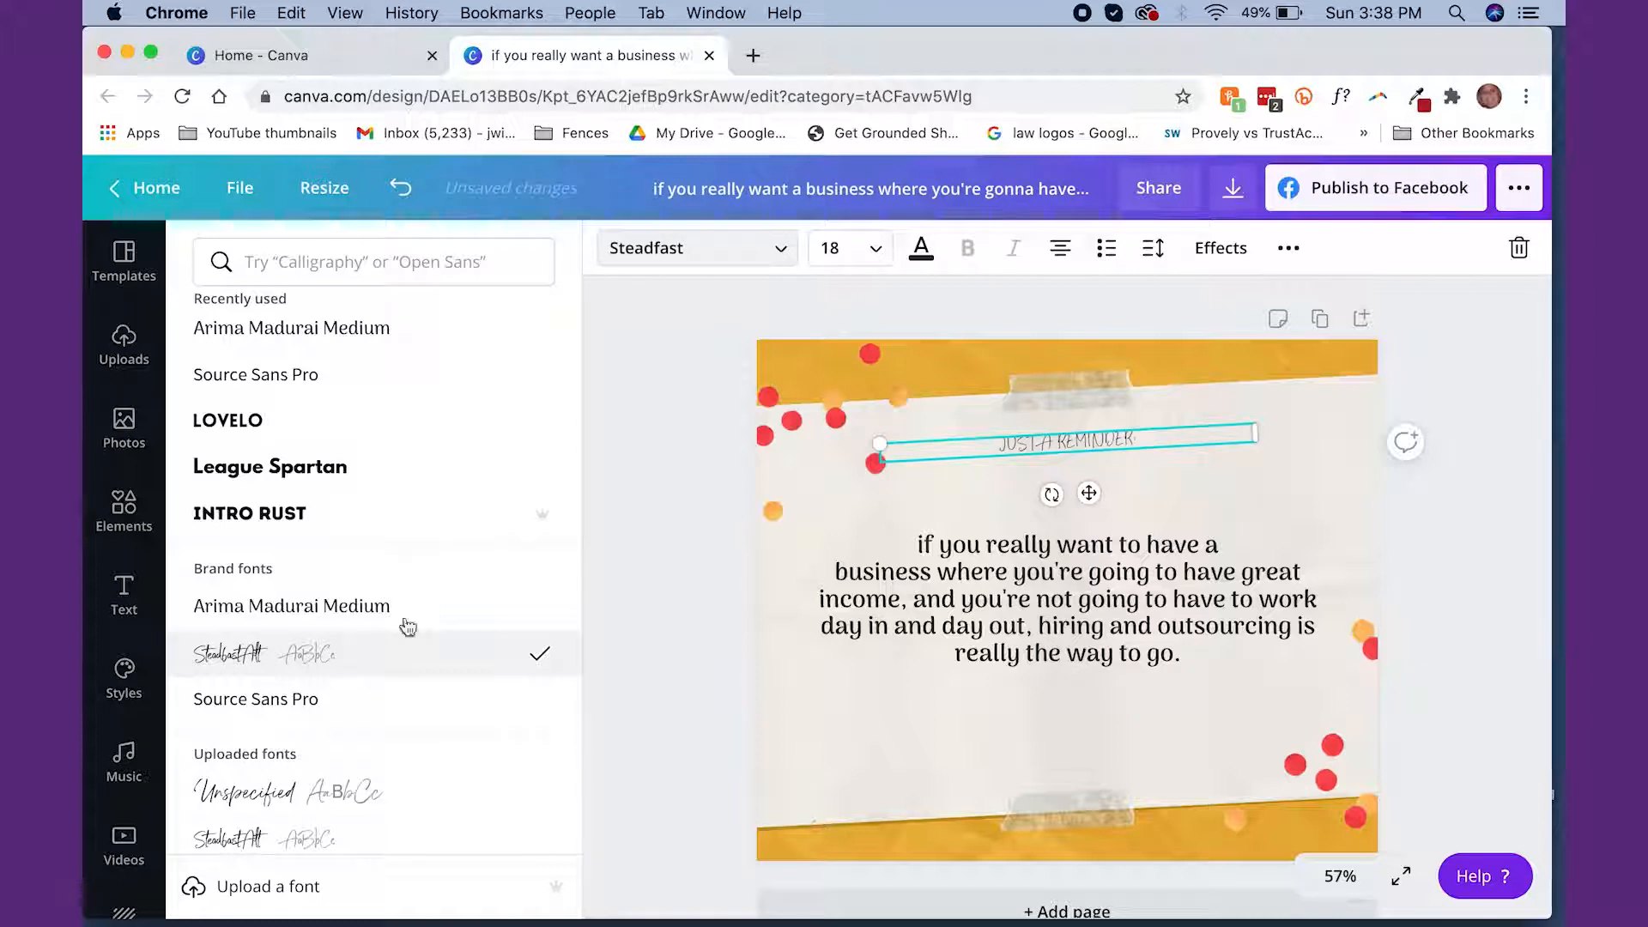
Turn off uppercase formatting for the heading and rewrite its text as "Just a Reminder"
triple_click(1069, 436)
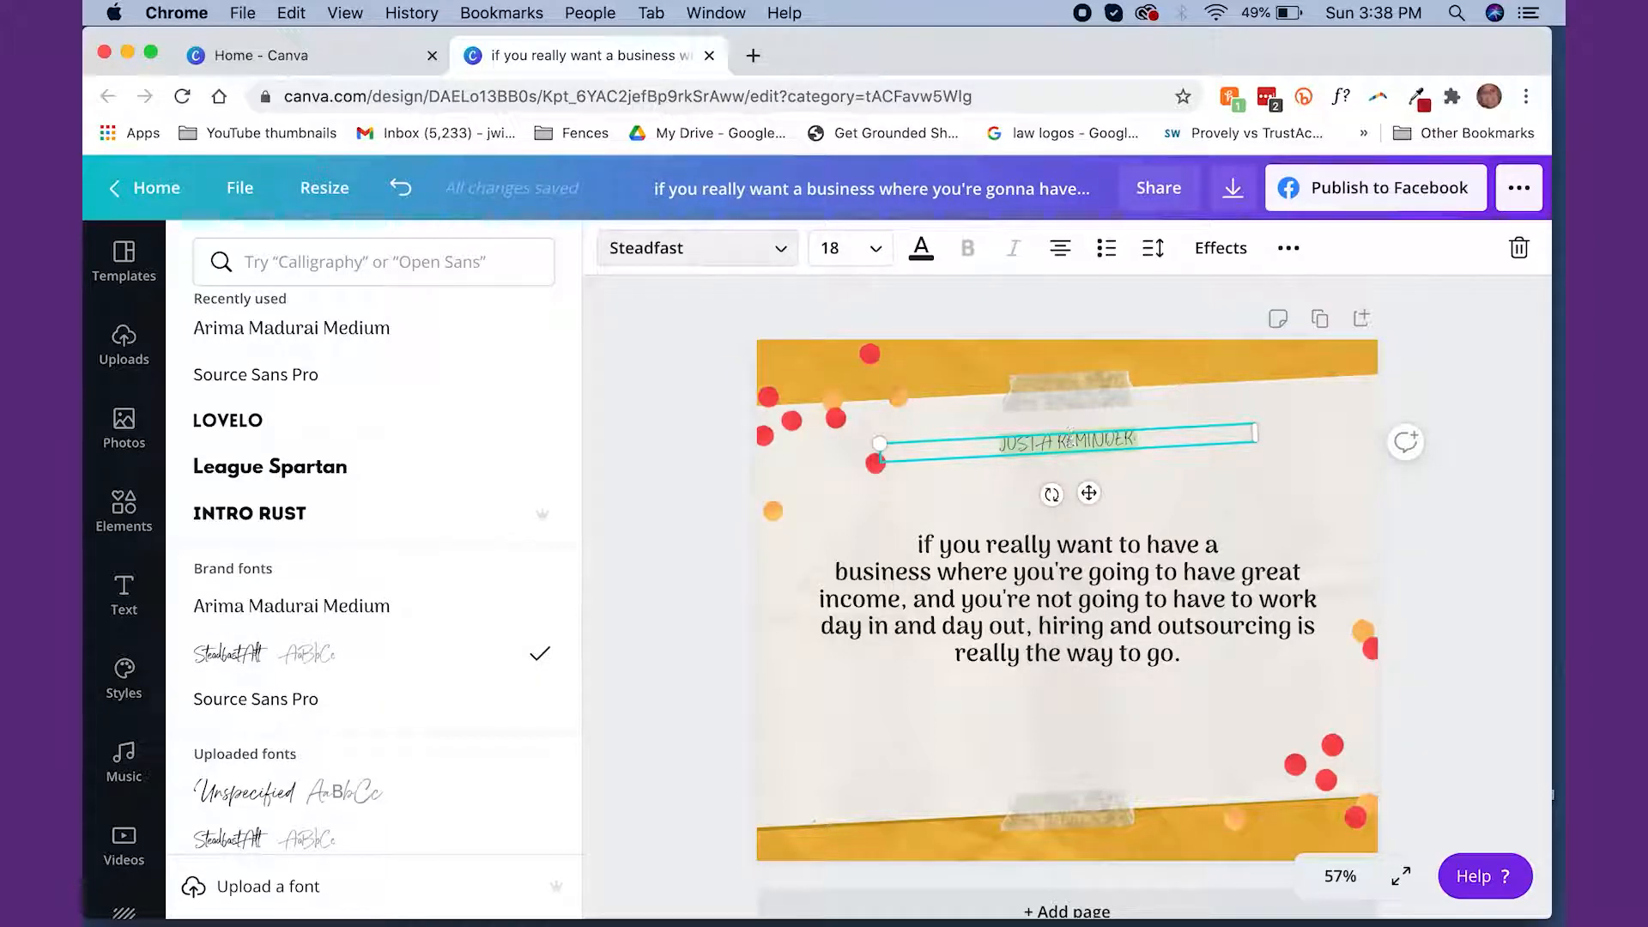
key(BackSpace)
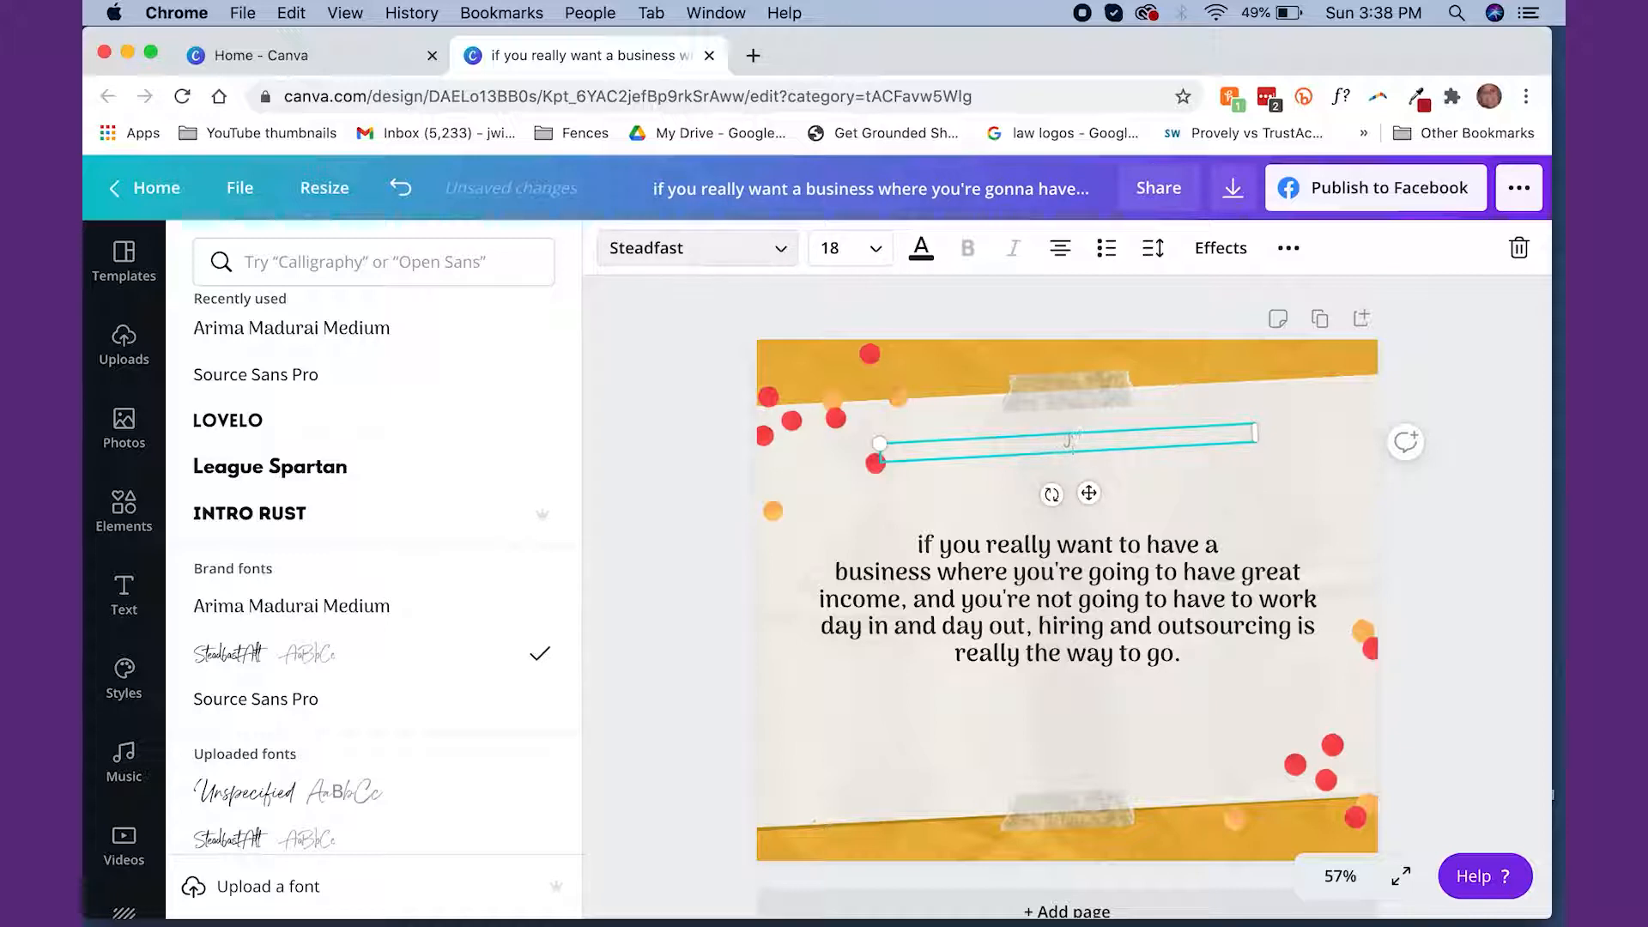
click(1292, 254)
click(937, 318)
text(ust a REMIN)
key(BackSpace)
key(BackSpace)
key(BackSpace)
text(minder)
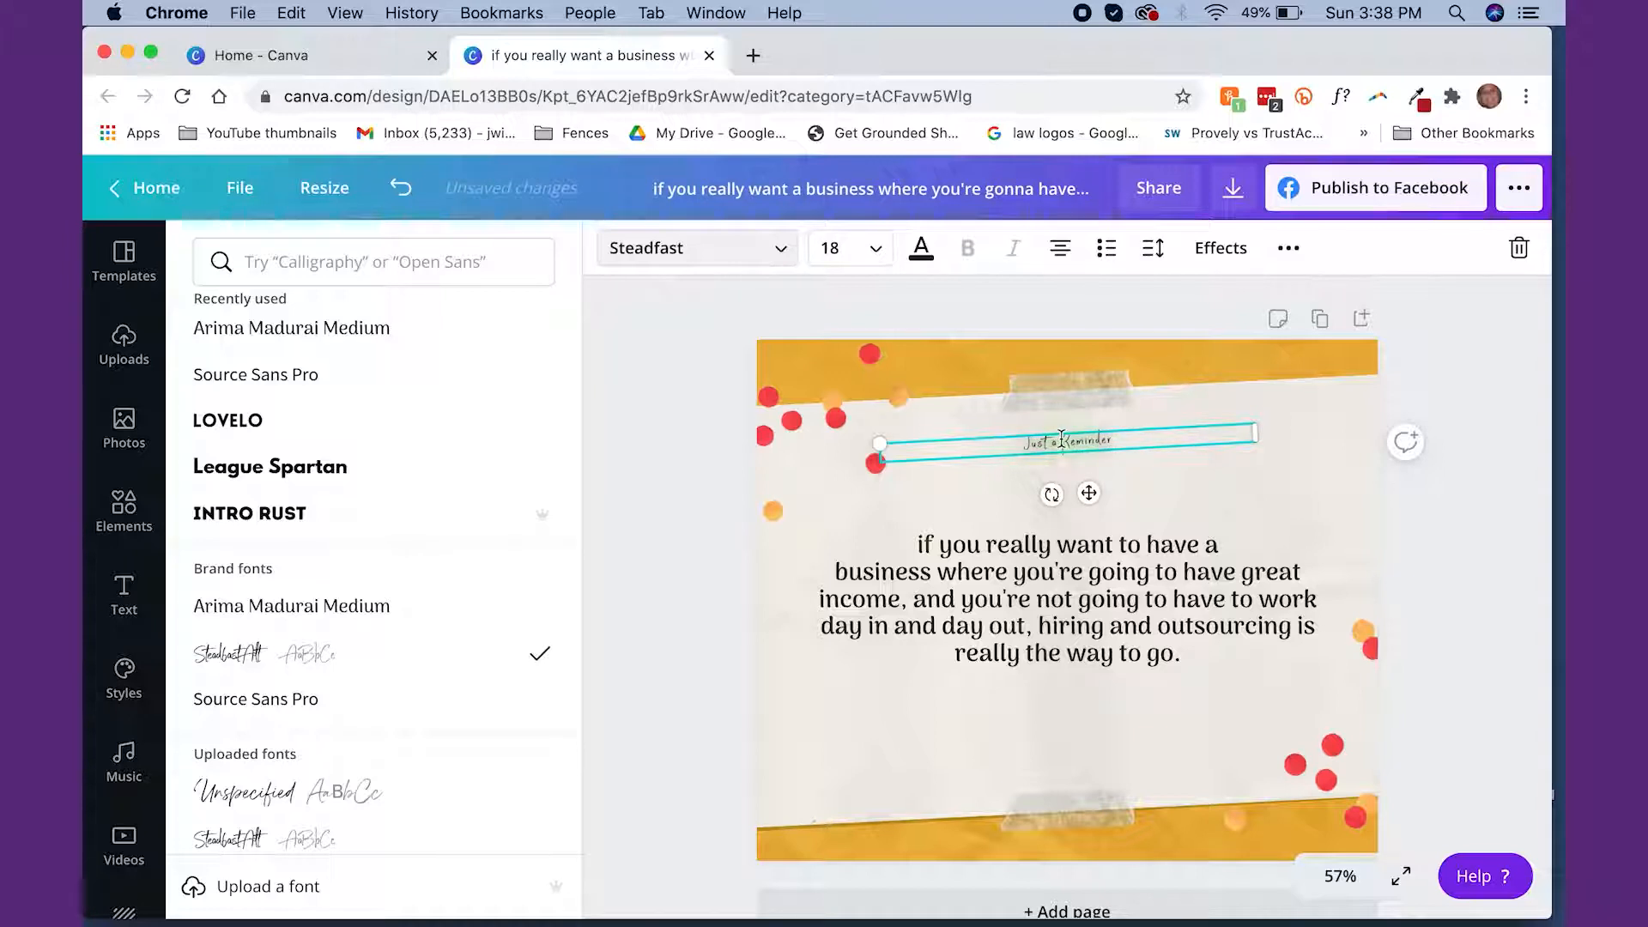
Set the "Just a Reminder" heading's font size to 48 and move it slightly down toward the quote
click(846, 248)
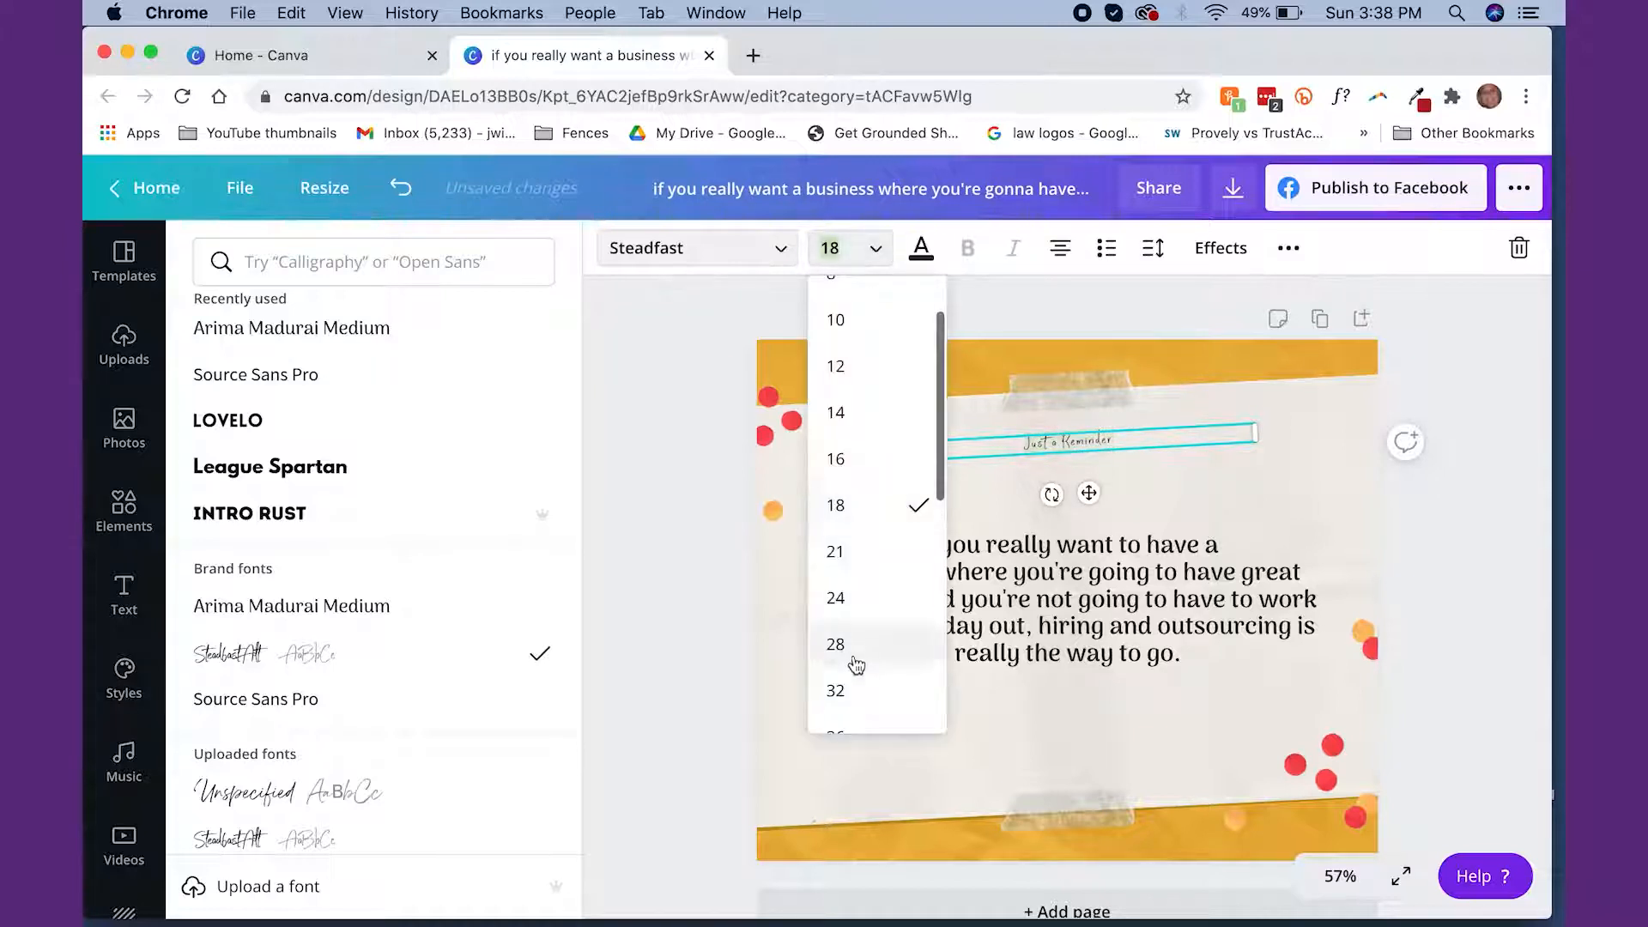
click(855, 697)
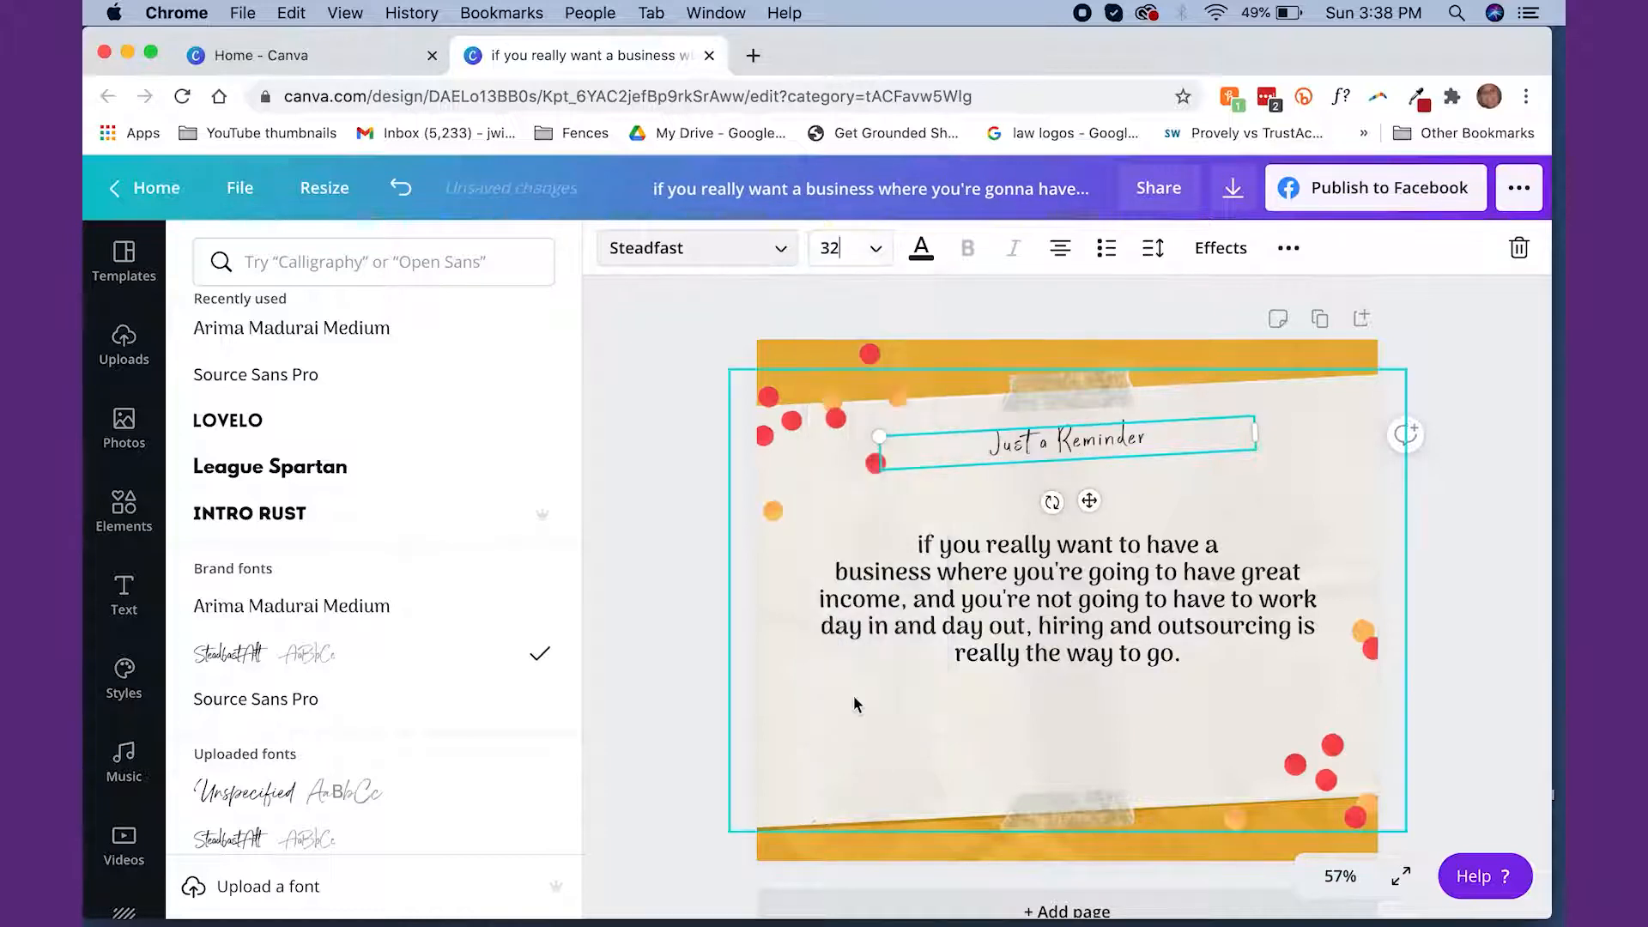
click(878, 252)
click(871, 646)
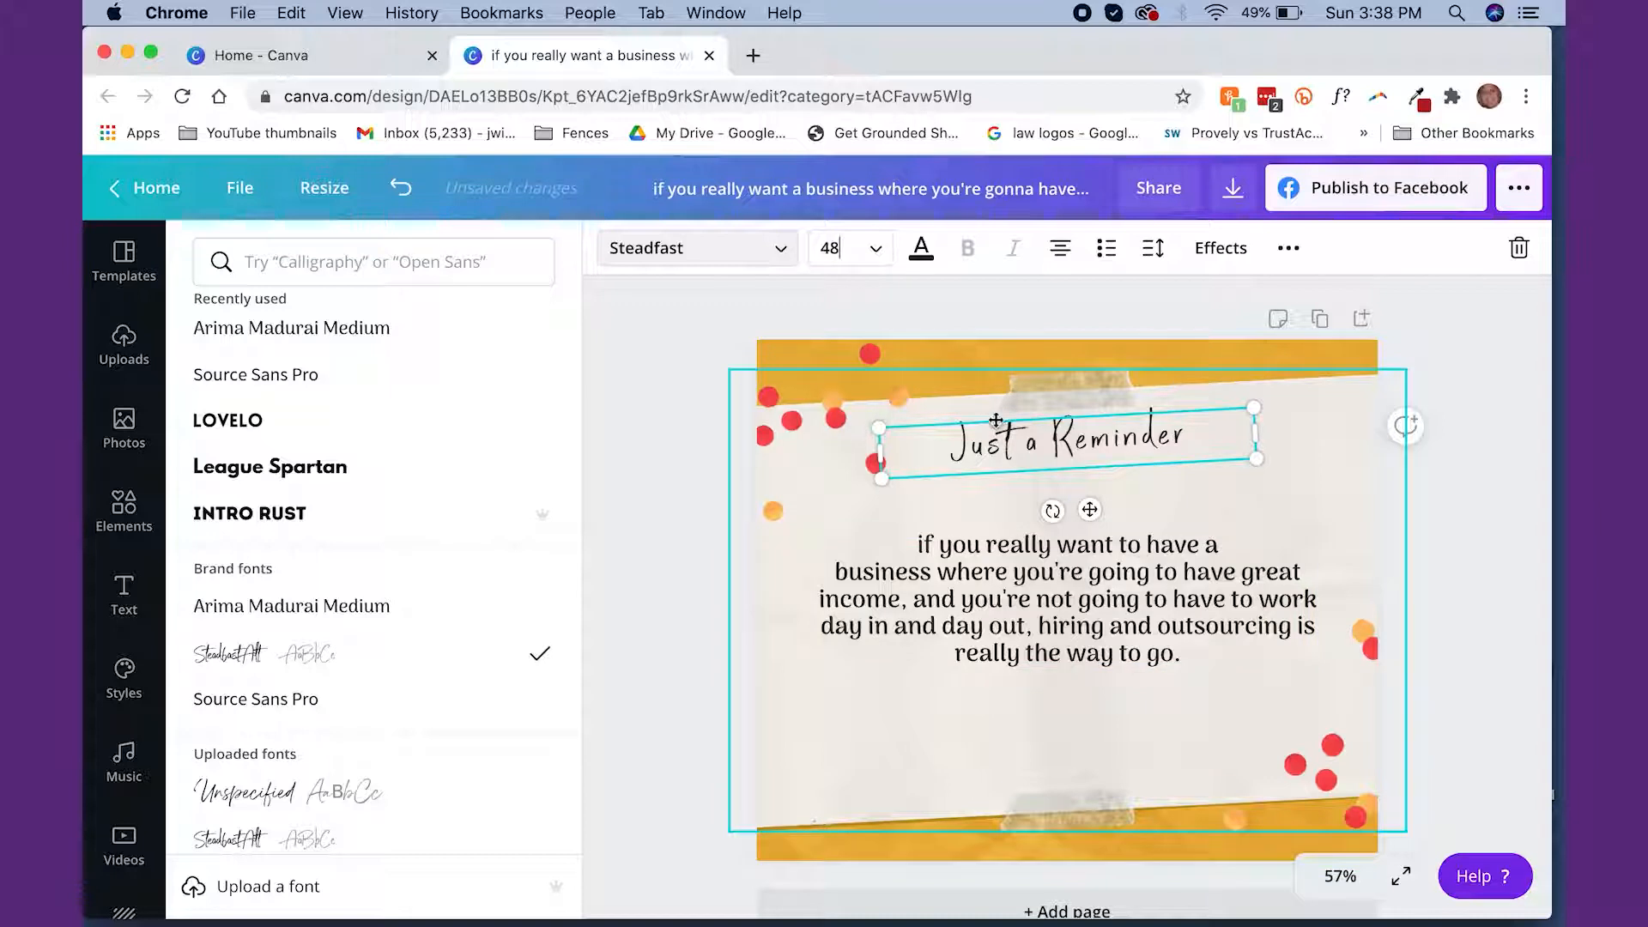
drag(993, 413, 993, 448)
Set the business quote's font size to 42 and move the text block down below the "Just a Reminder" heading
click(1077, 546)
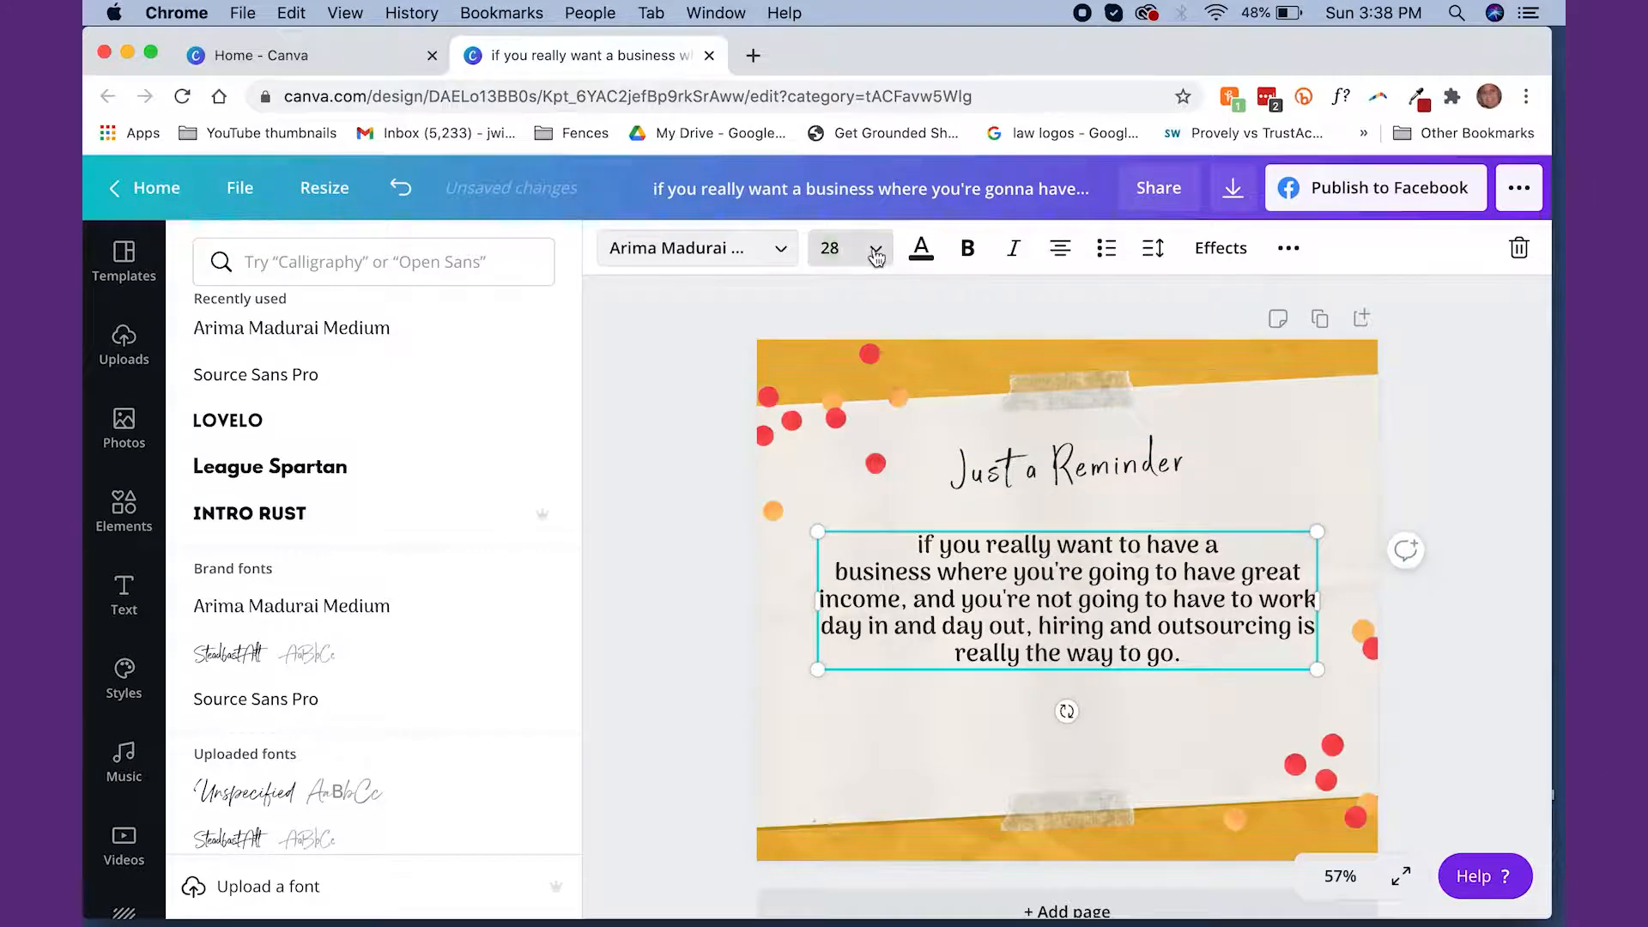
click(837, 248)
click(865, 645)
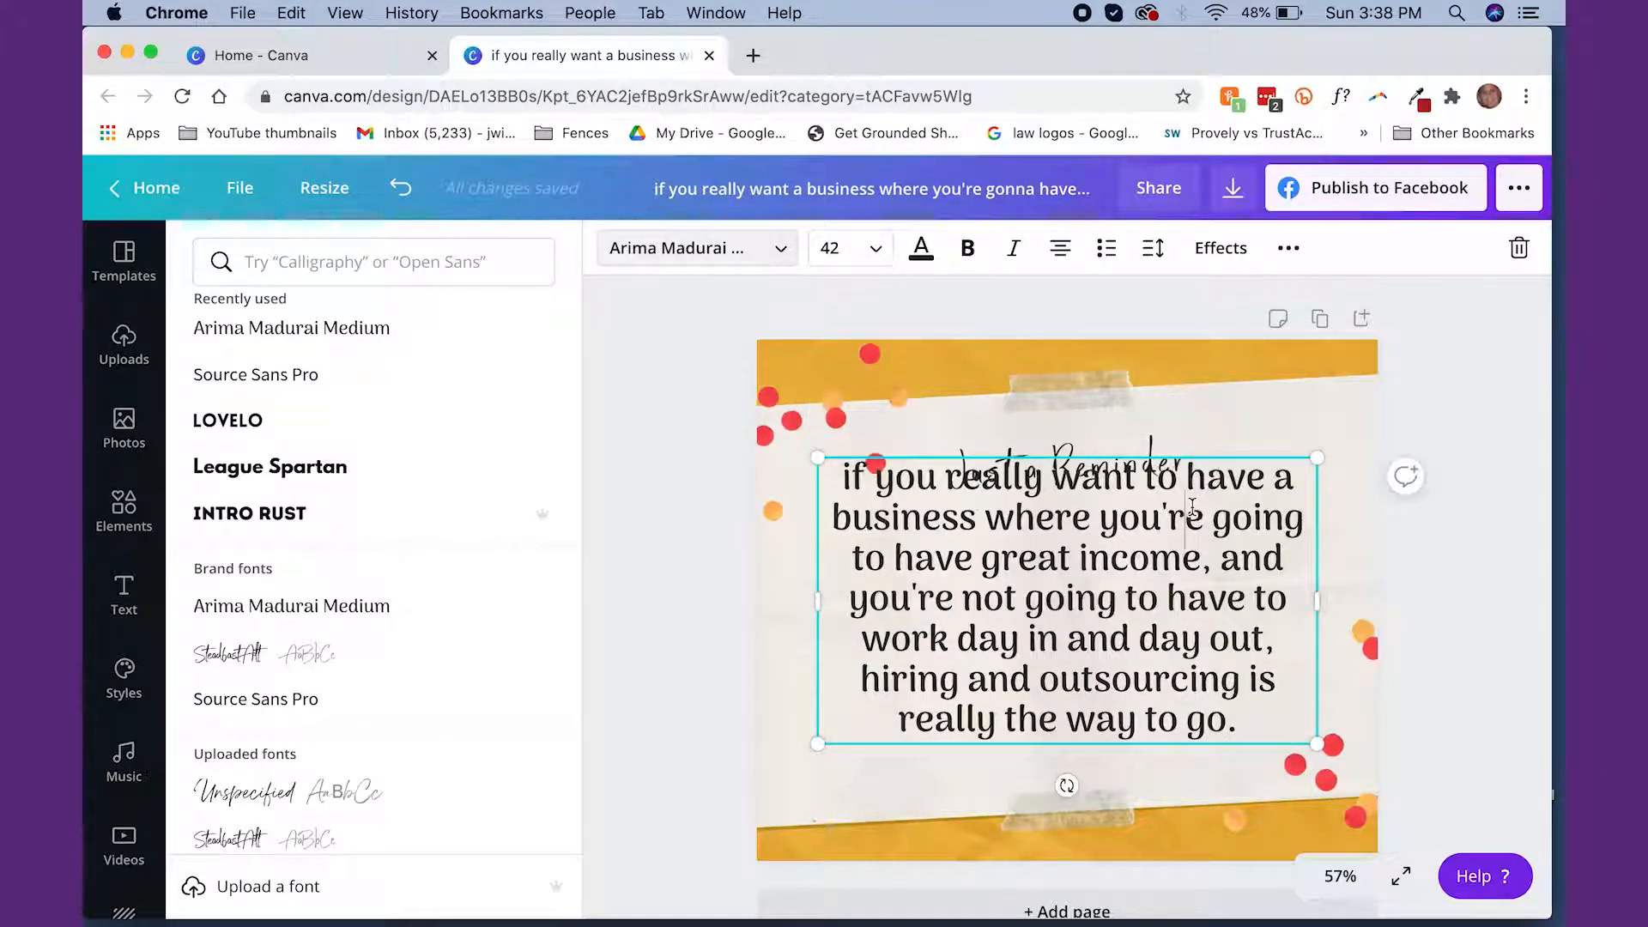
drag(1262, 458, 1257, 493)
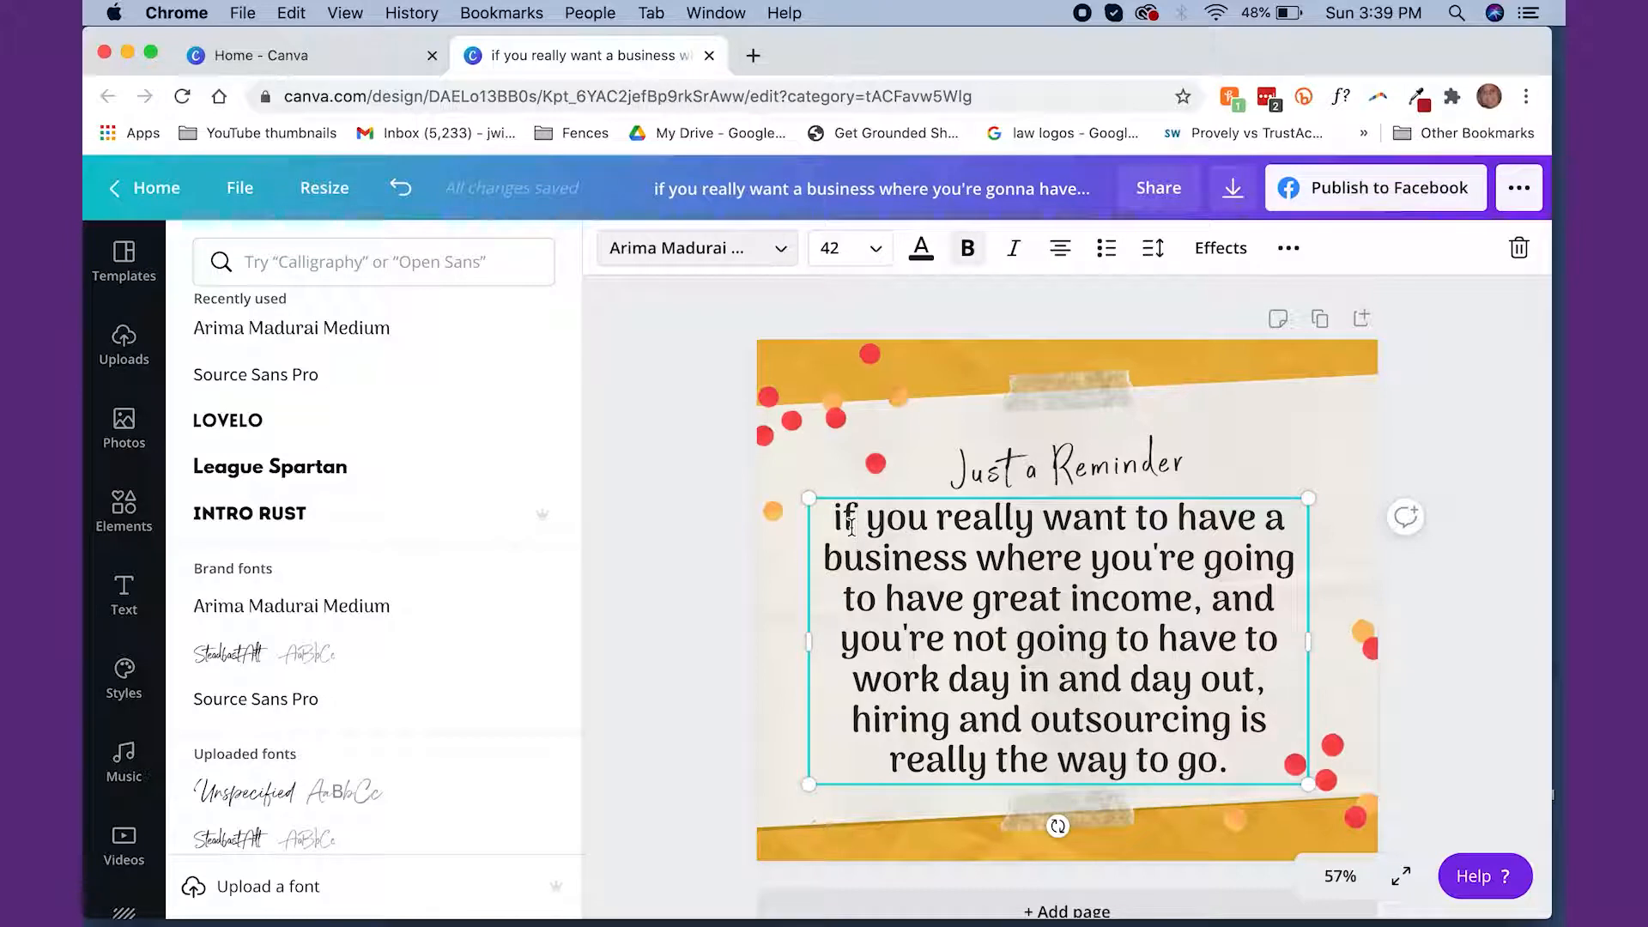
Capitalize the quote's first word to "If" and move the "Just a Reminder" heading up toward the tape
key(BackSpace)
text(I)
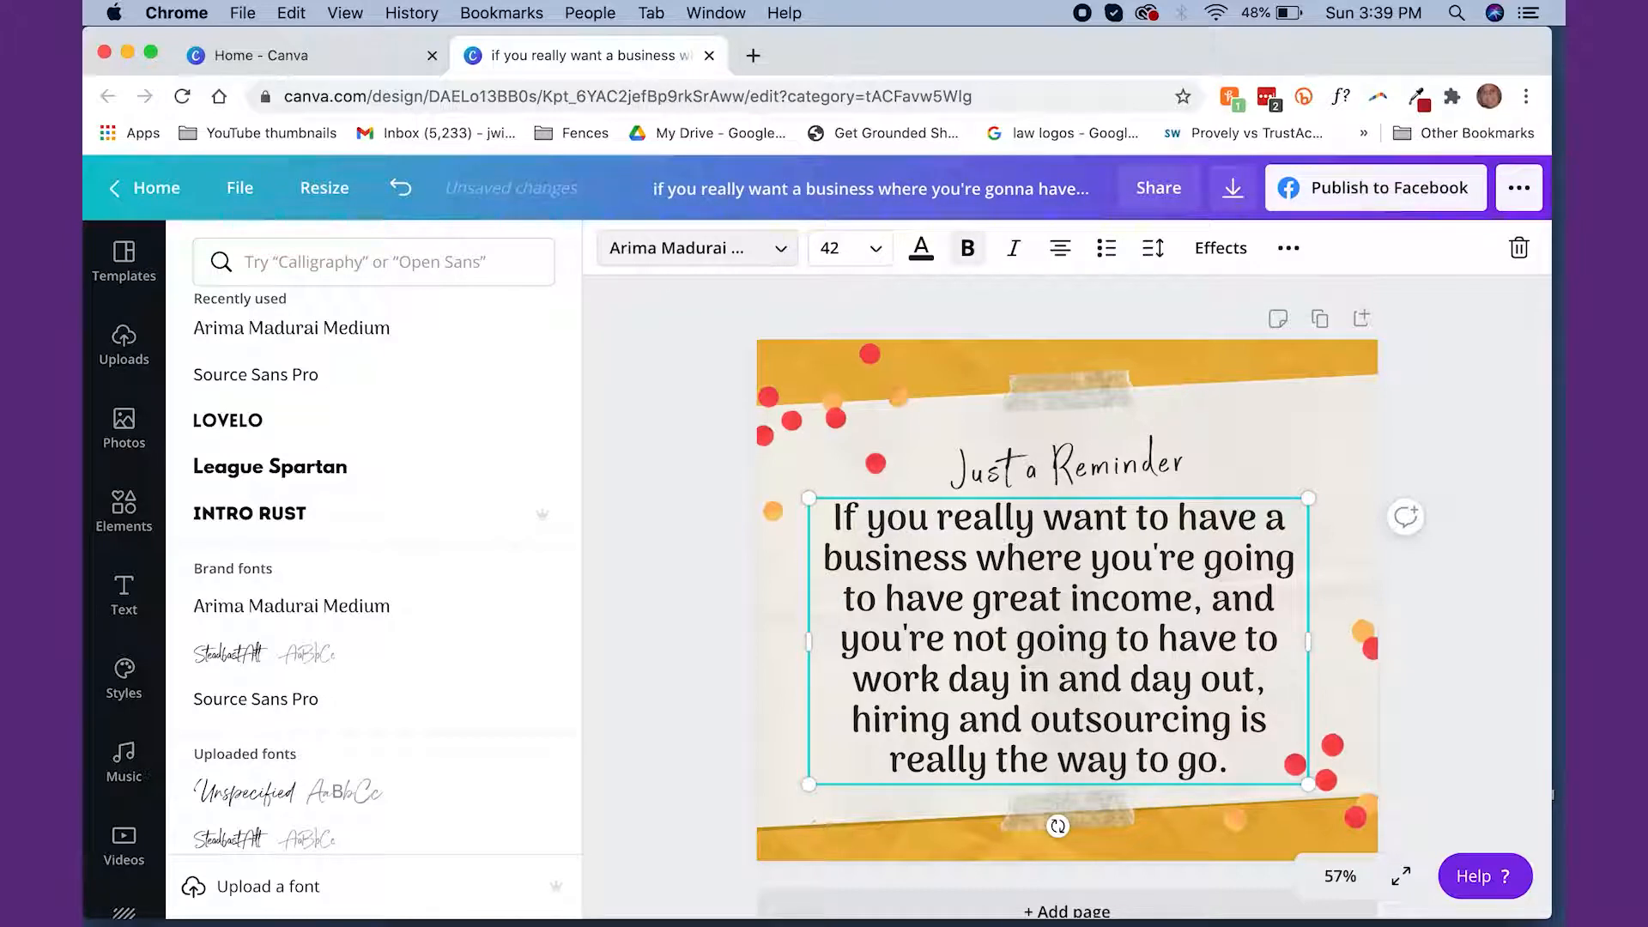
click(1088, 443)
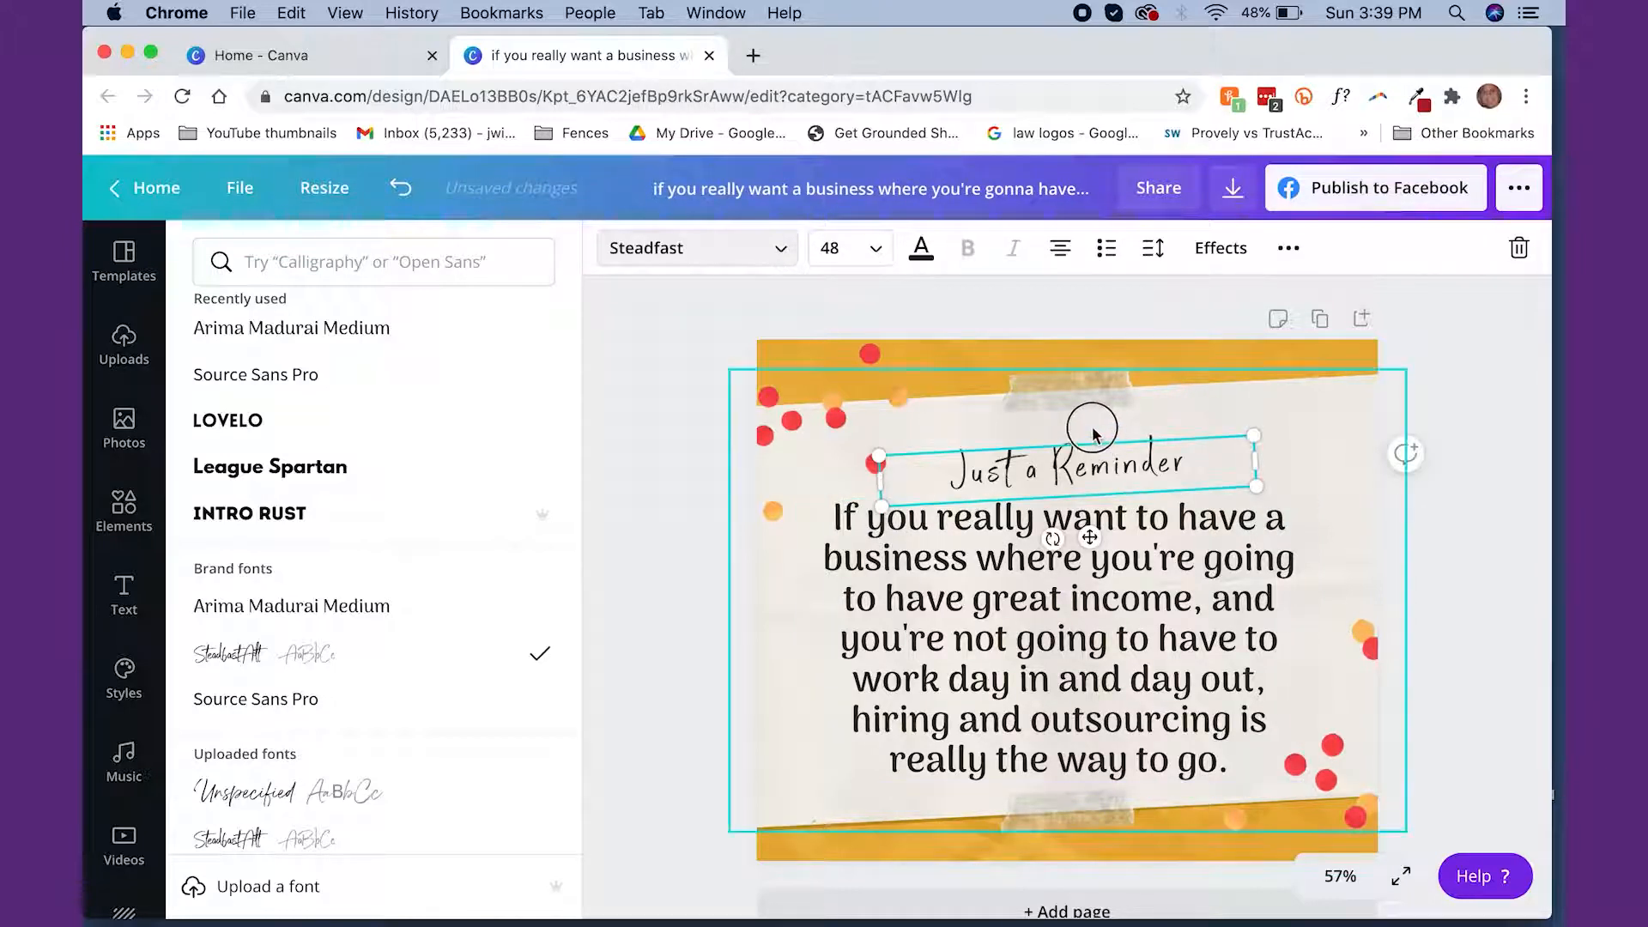
drag(1093, 467, 1094, 439)
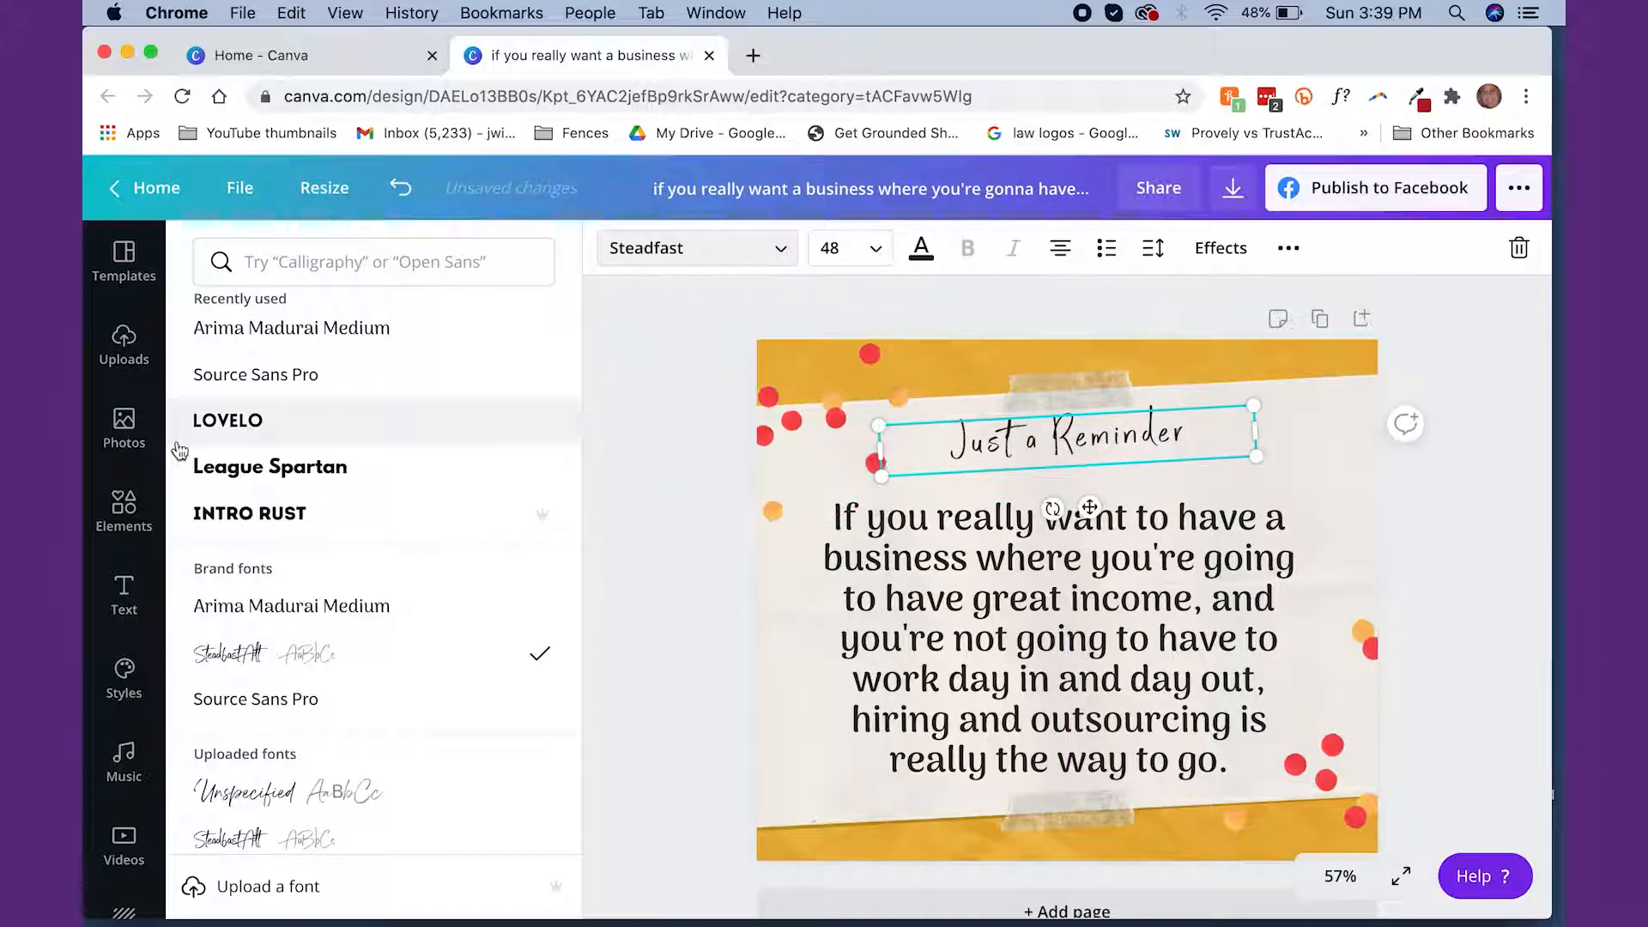
Add a solid line directly beneath the "Just a Reminder" heading and rotate it slightly to match the heading's slant
click(124, 510)
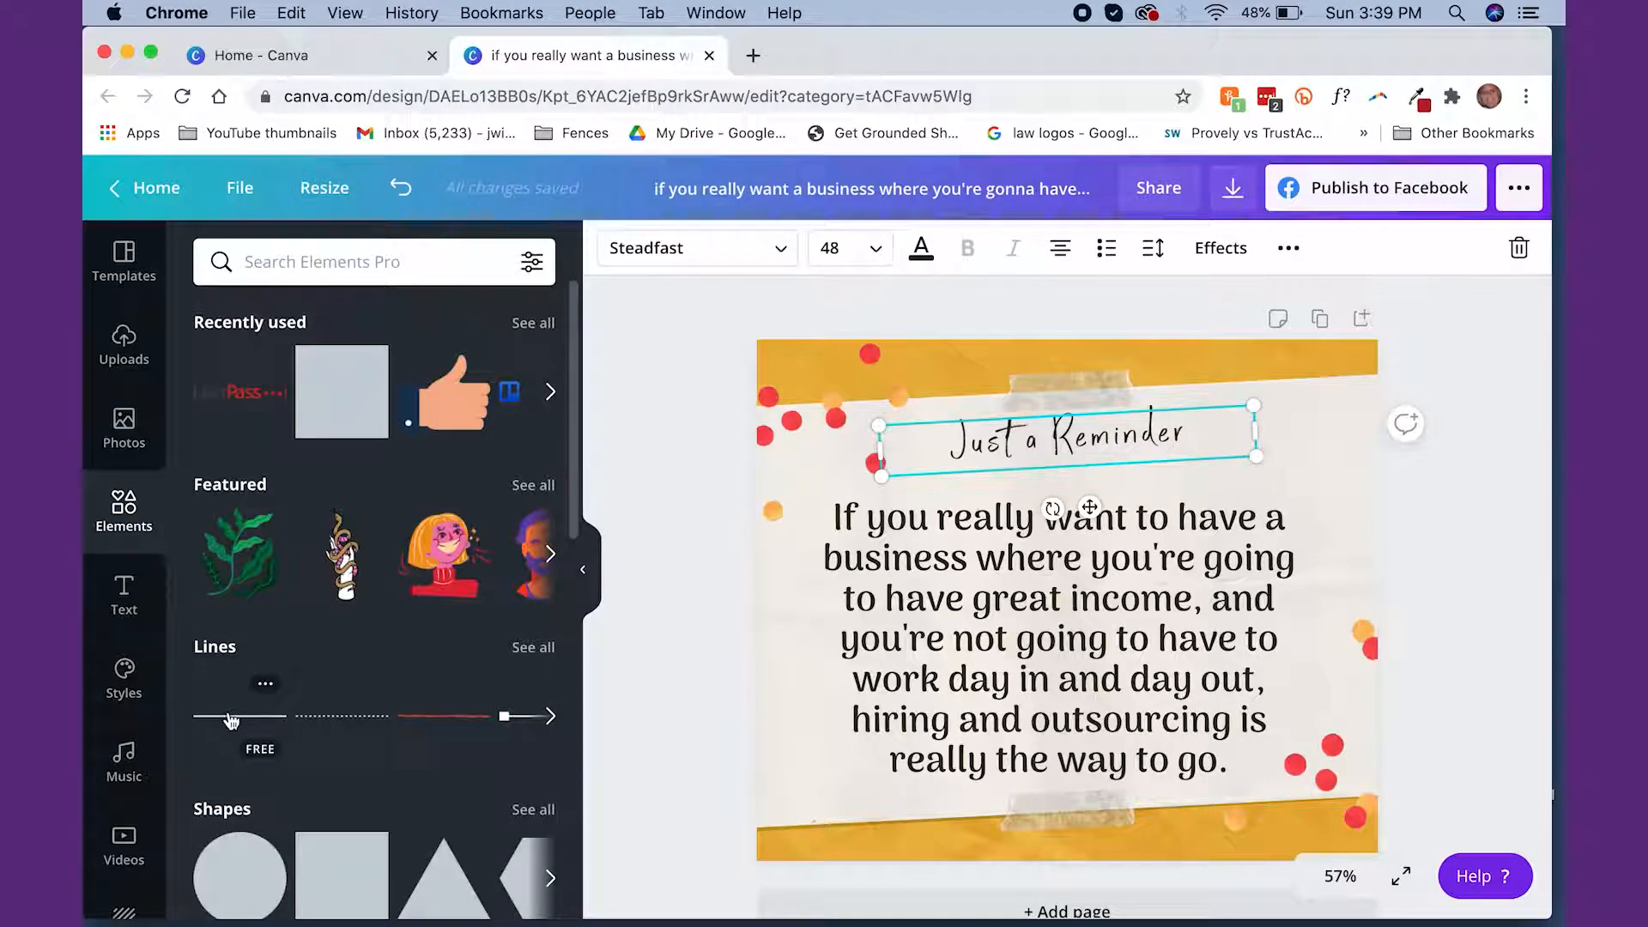
click(244, 716)
drag(1114, 601, 1116, 470)
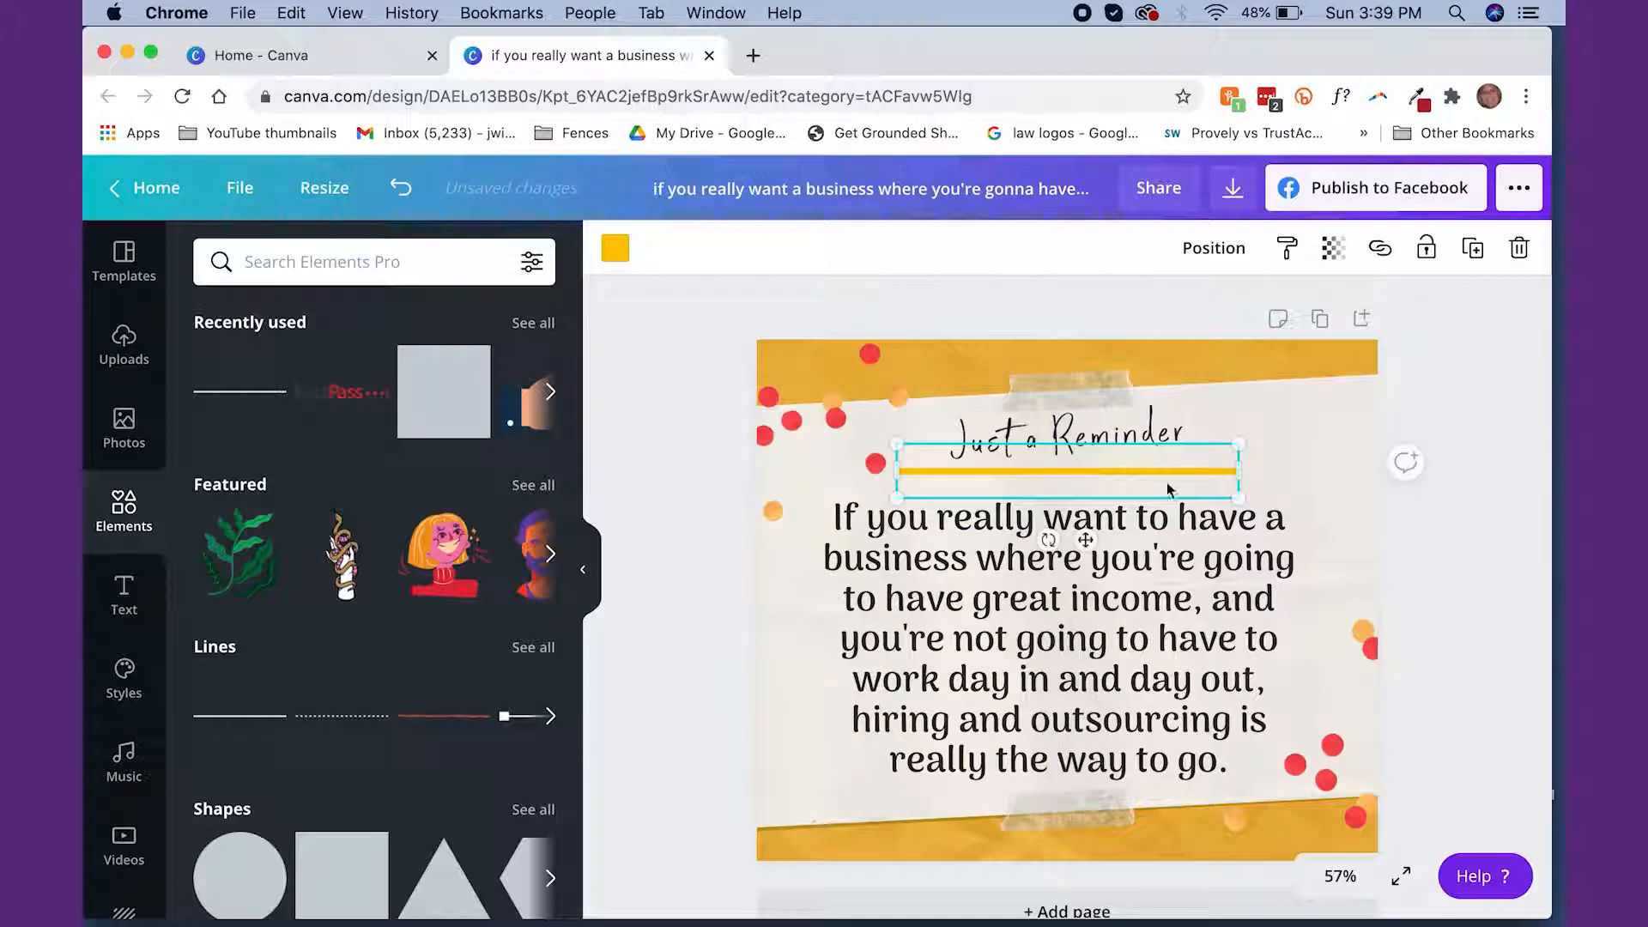
drag(1051, 539, 1054, 539)
drag(1064, 477, 1064, 456)
click(1055, 525)
Add double quotation marks at the beginning and end of the business quote
click(1176, 606)
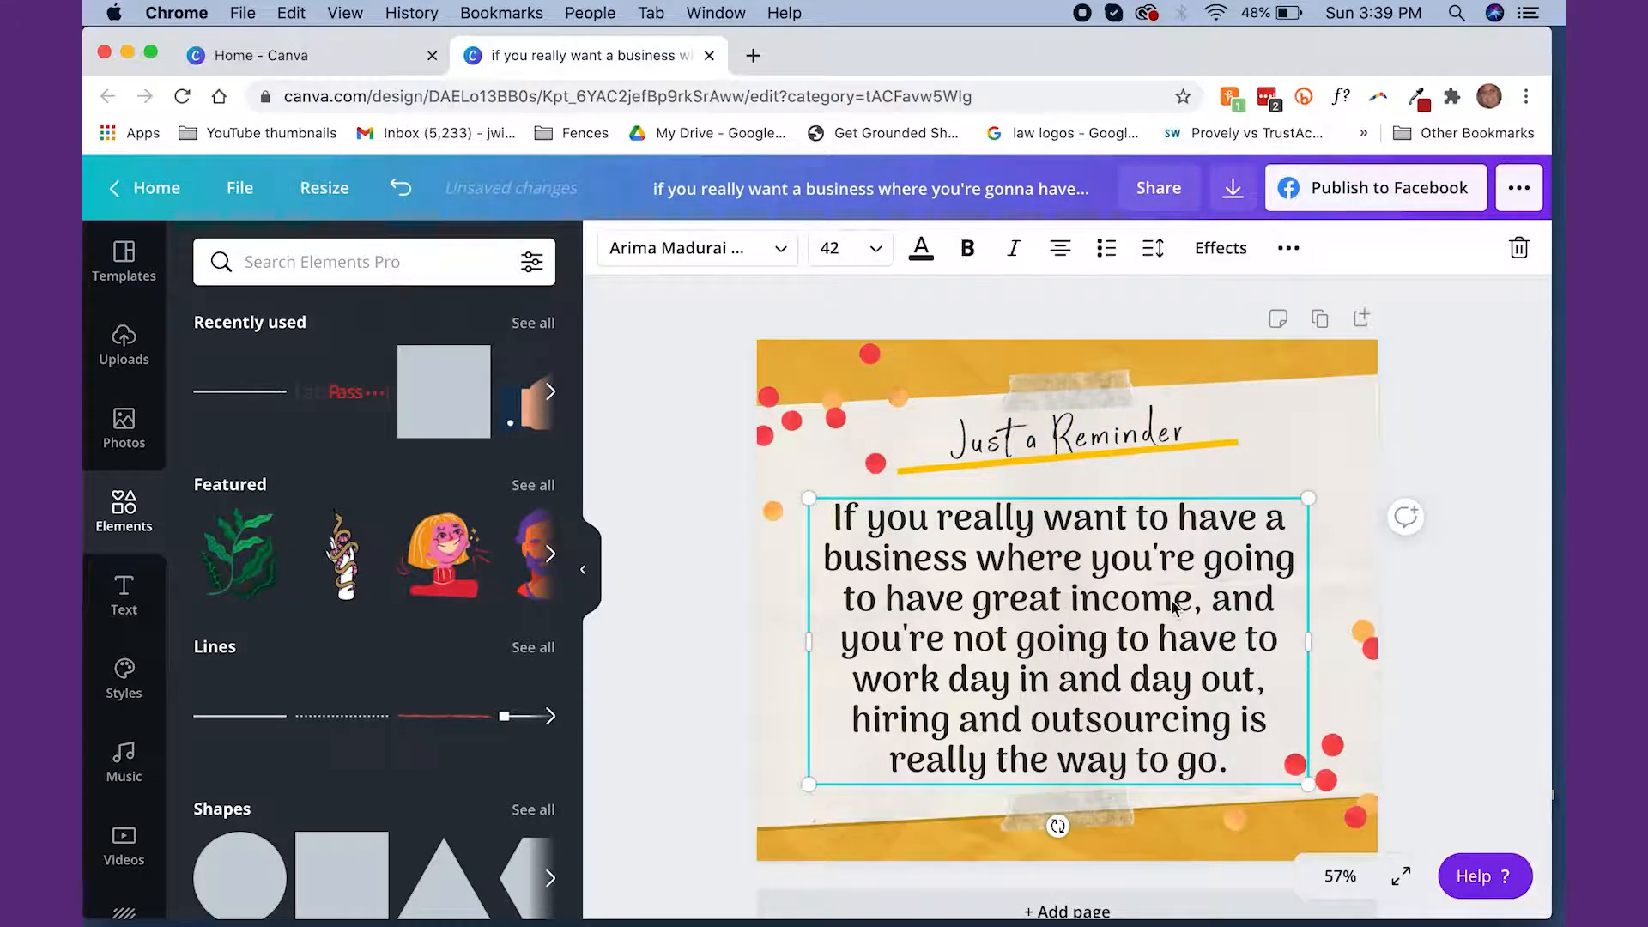
click(824, 518)
click(902, 569)
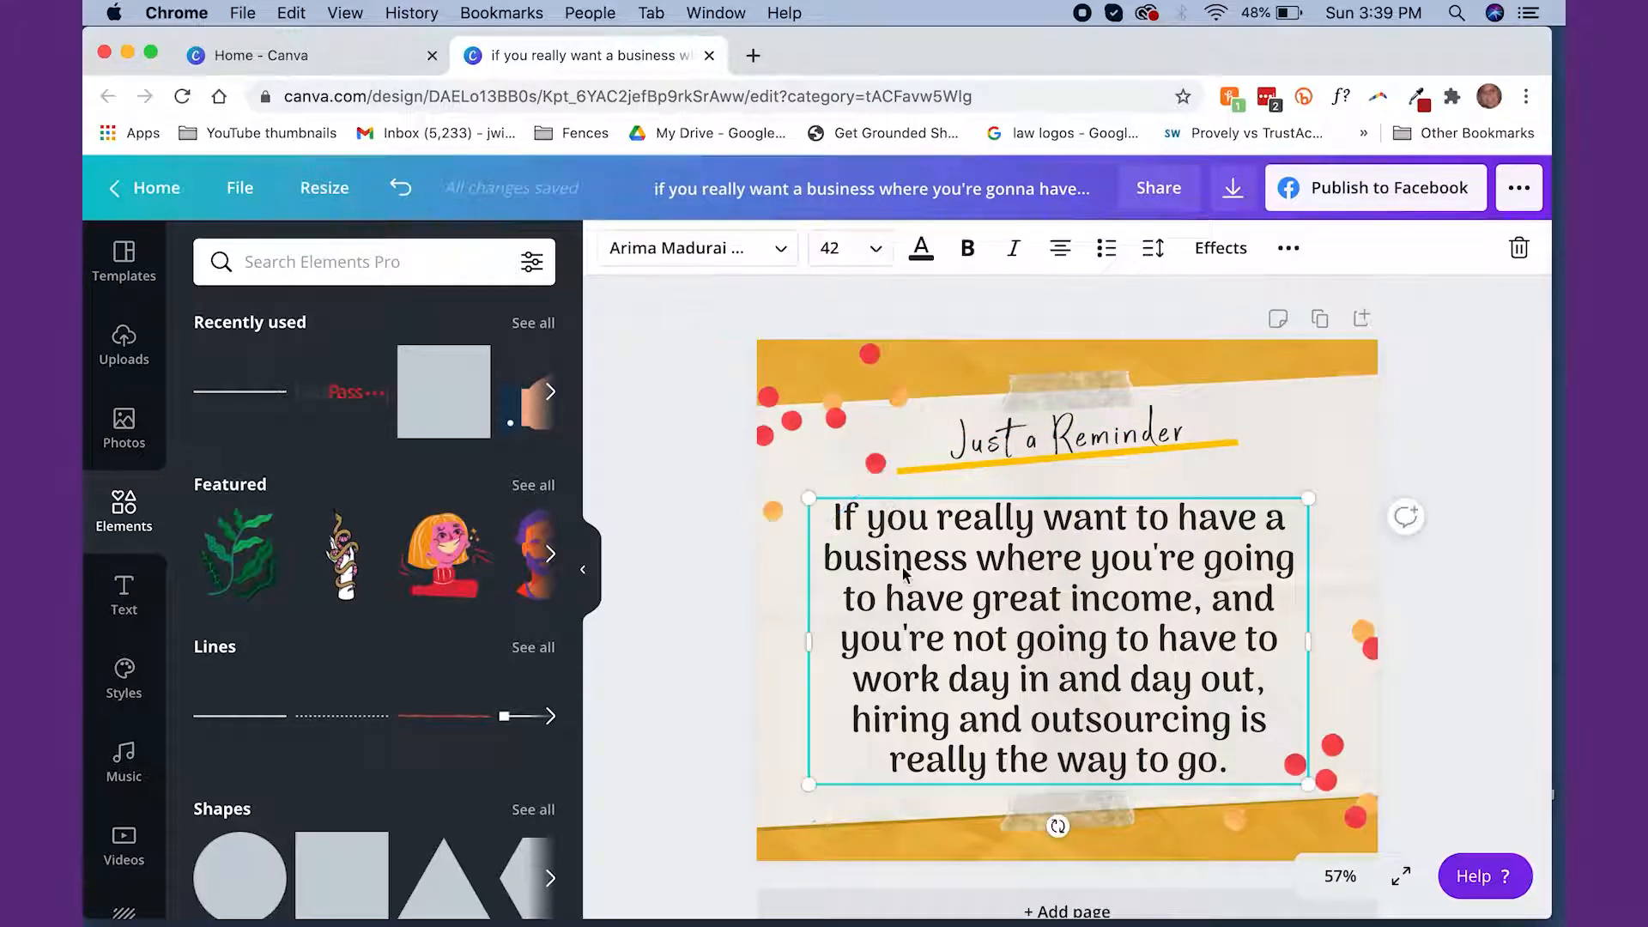
click(845, 521)
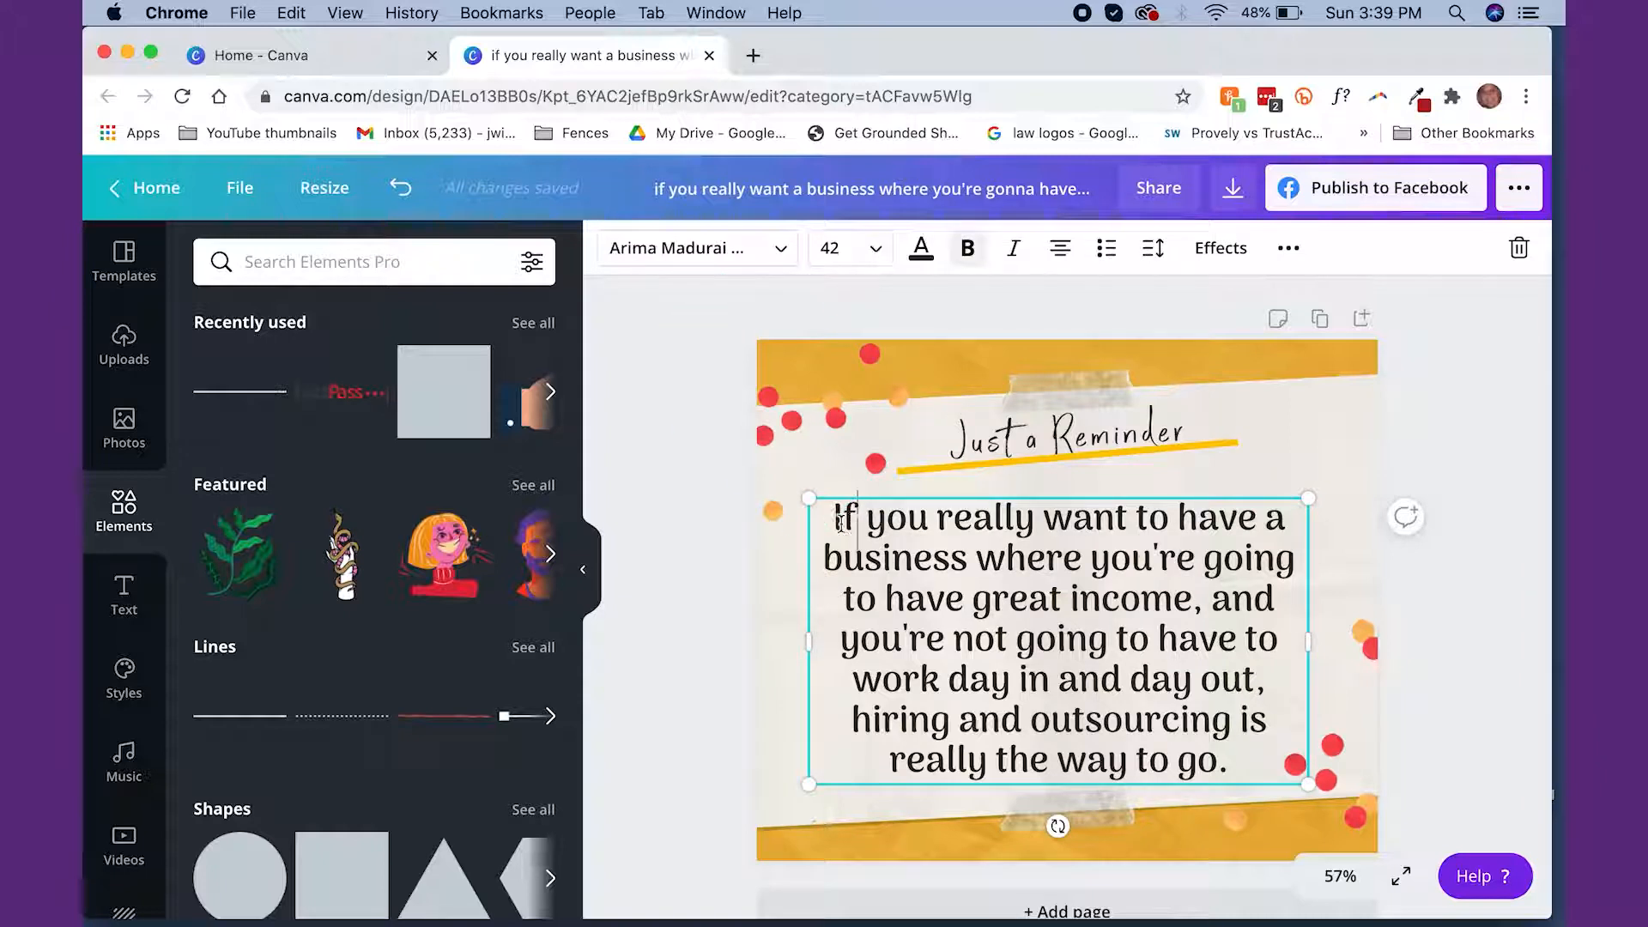
text(")
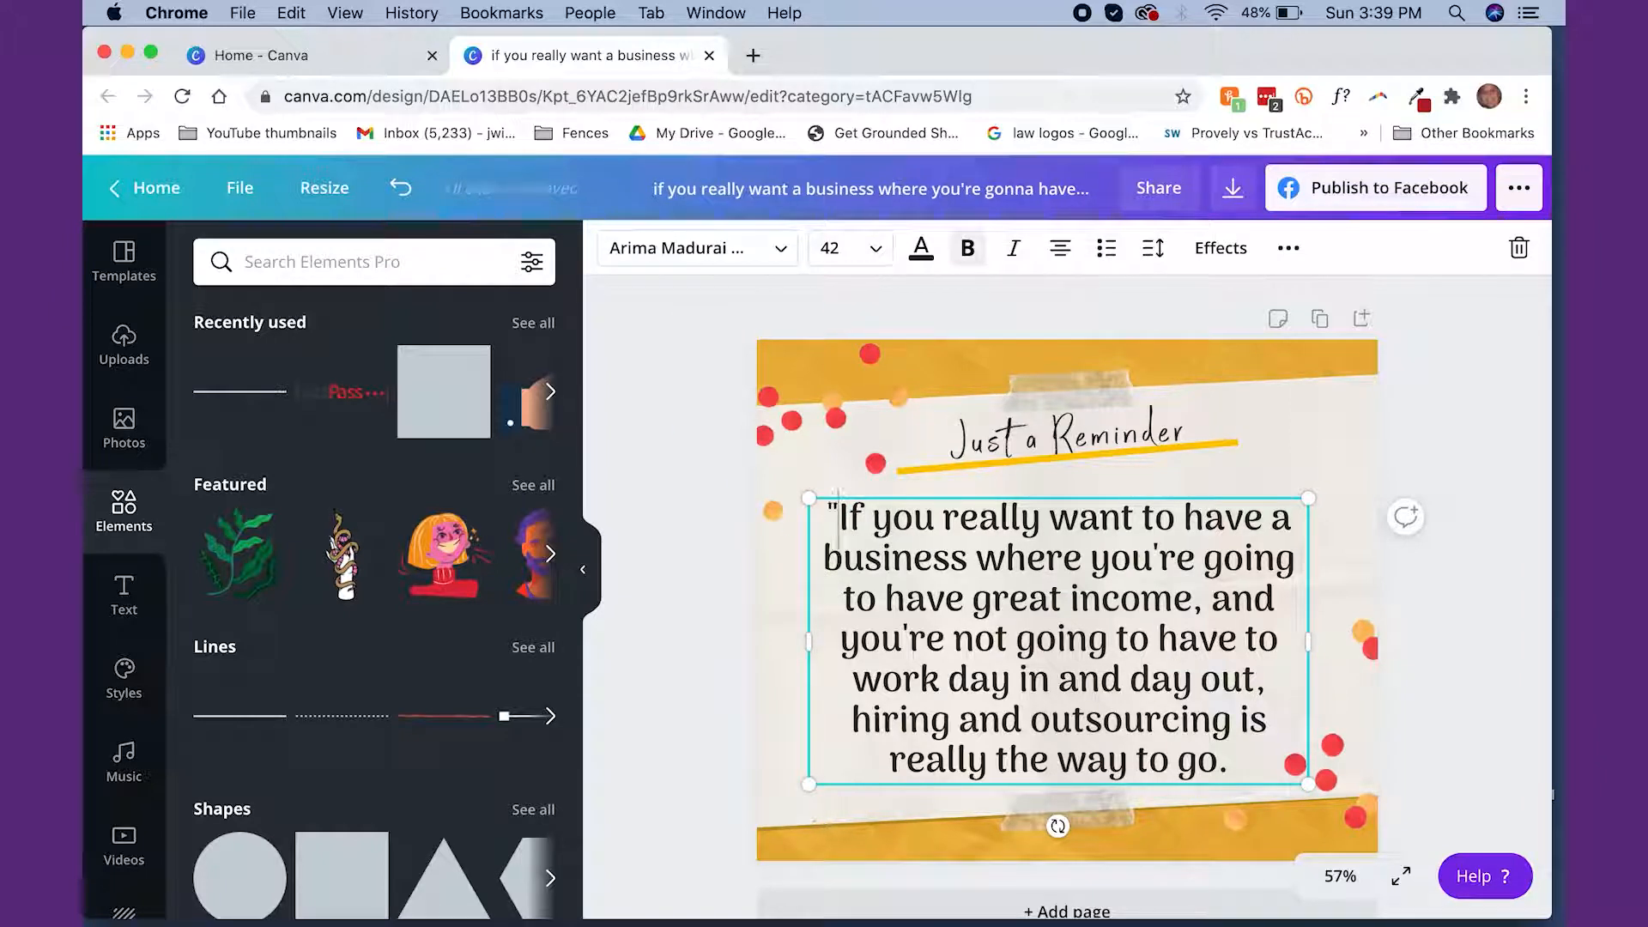
click(1239, 769)
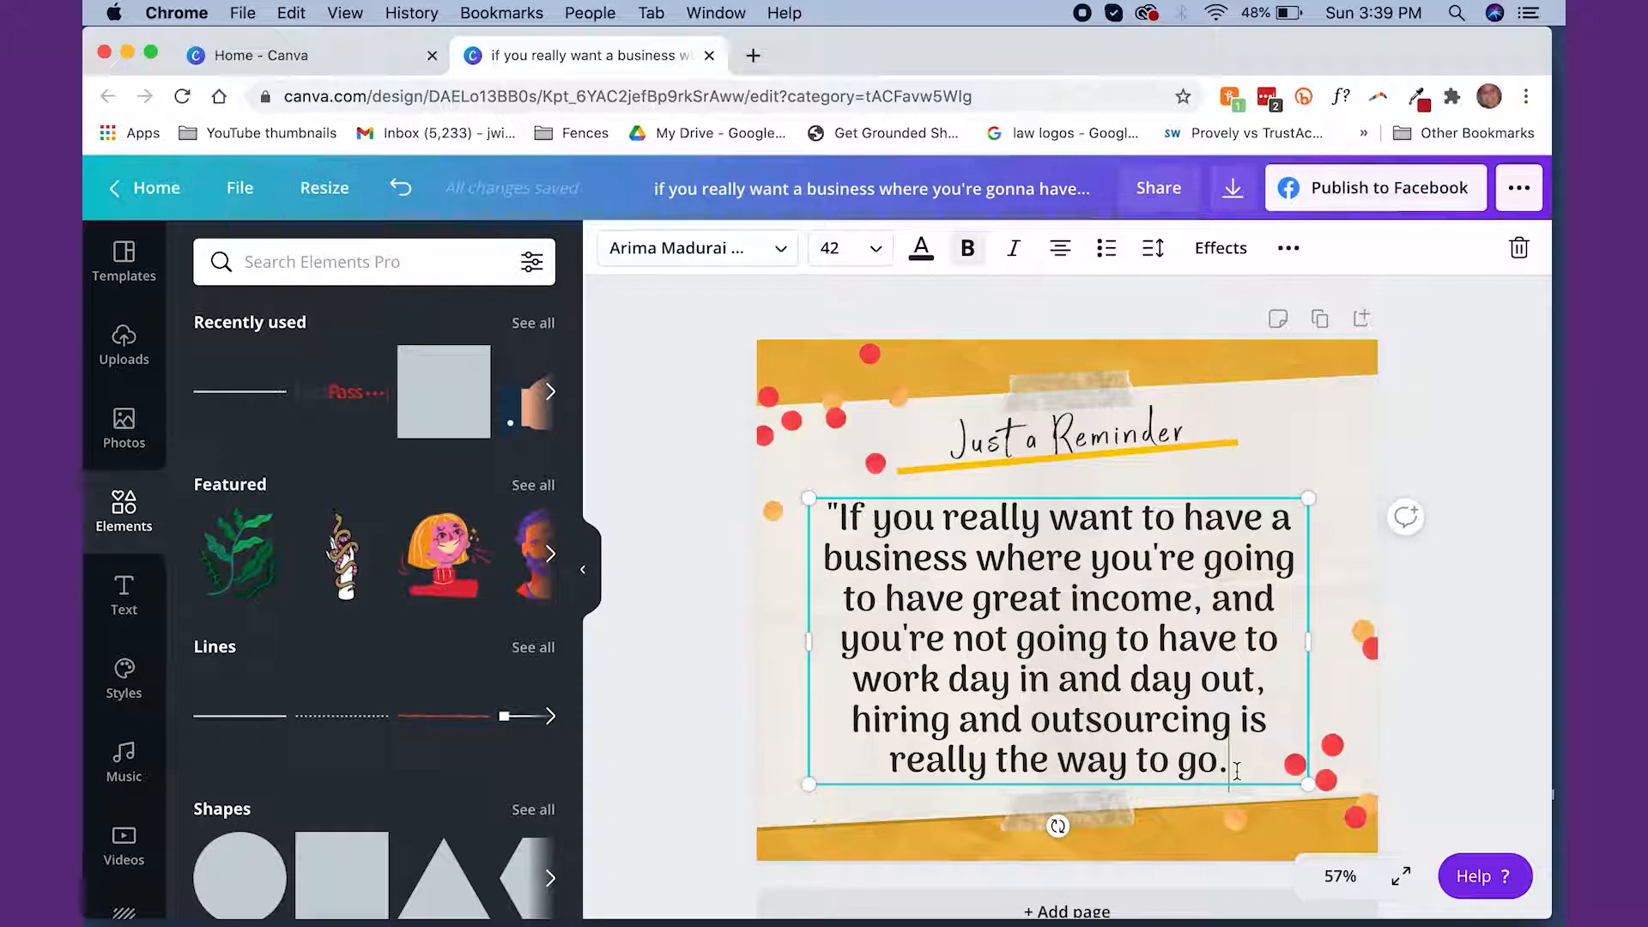
text(")
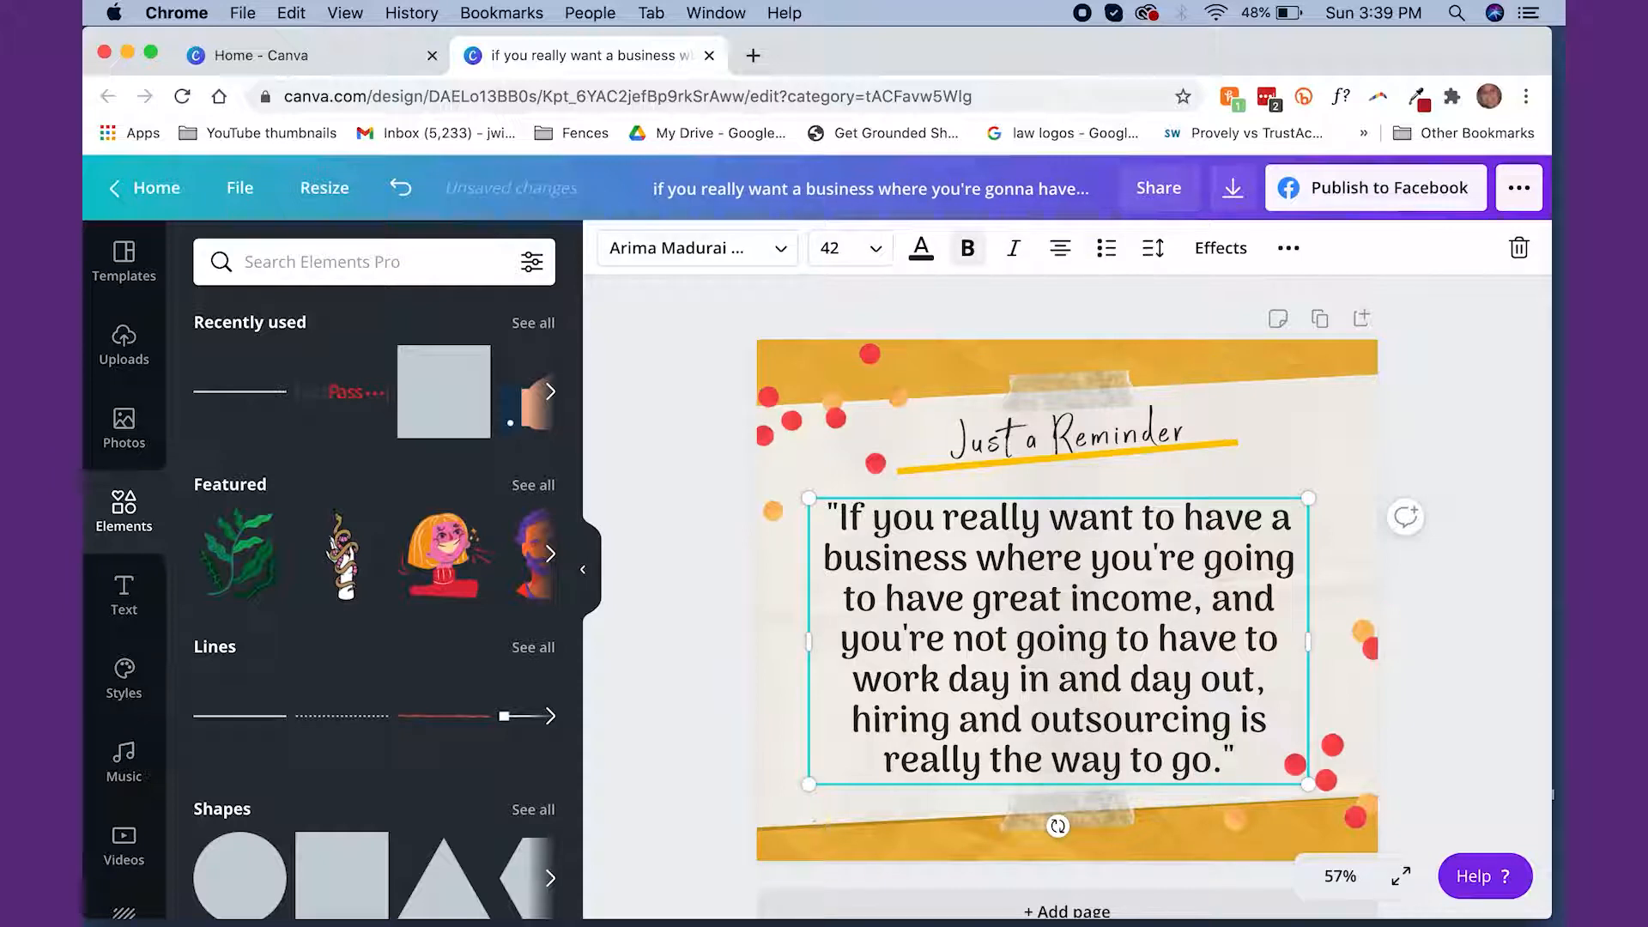
Set the whole quote's font size to 36 and position the text block just under the heading's underline
drag(830, 513, 1241, 760)
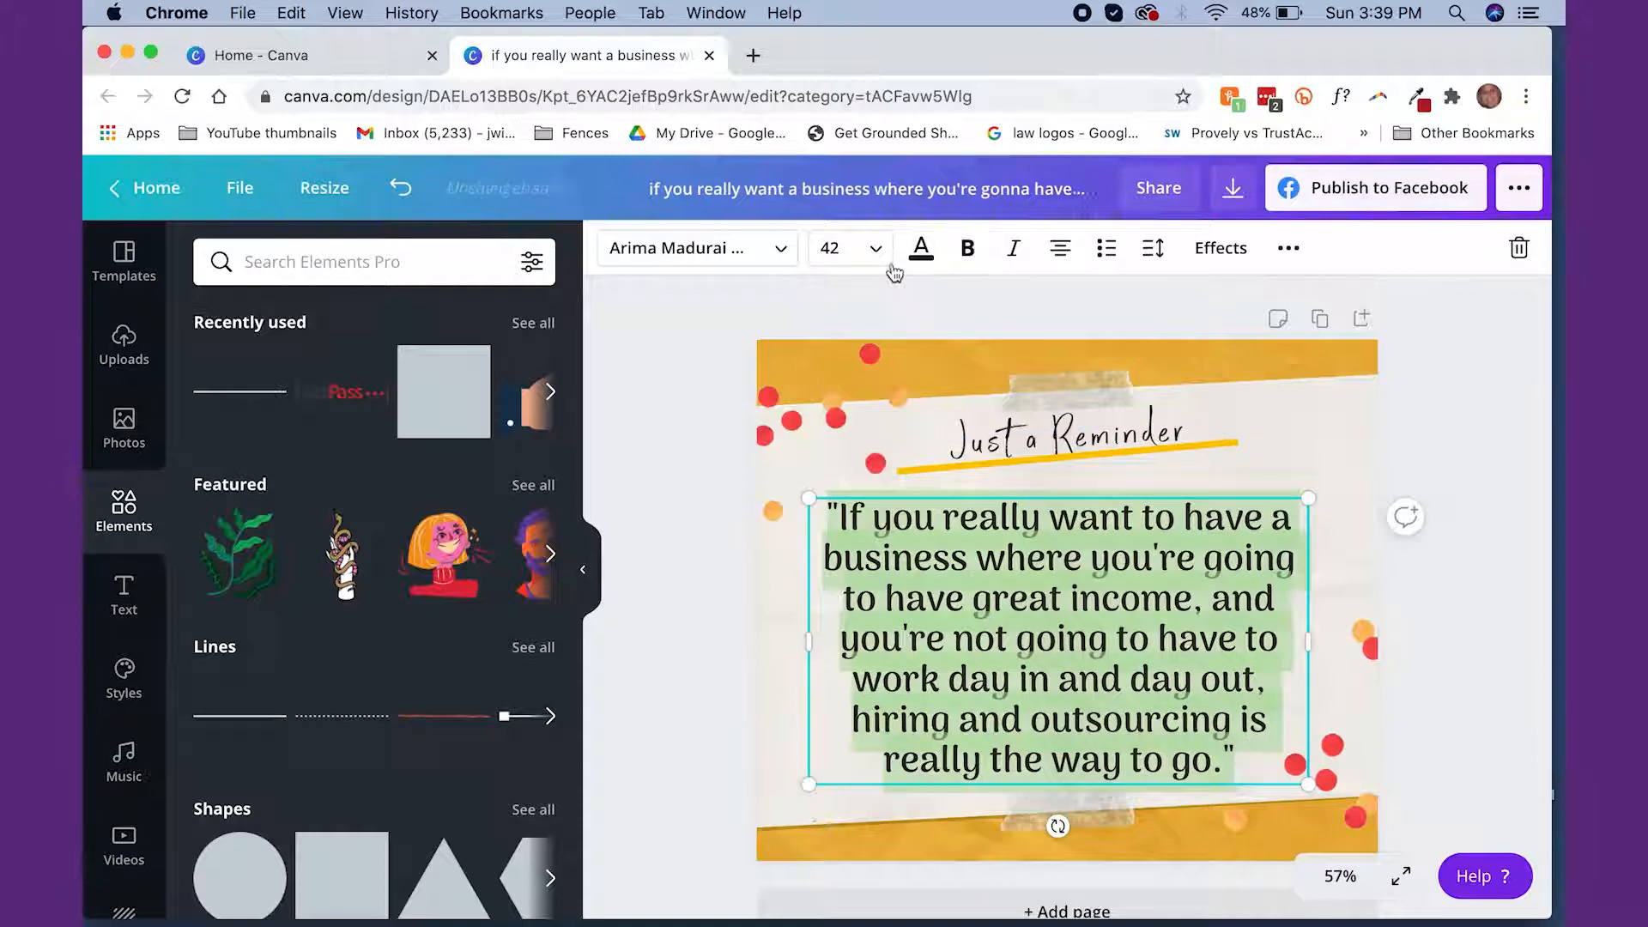
click(837, 248)
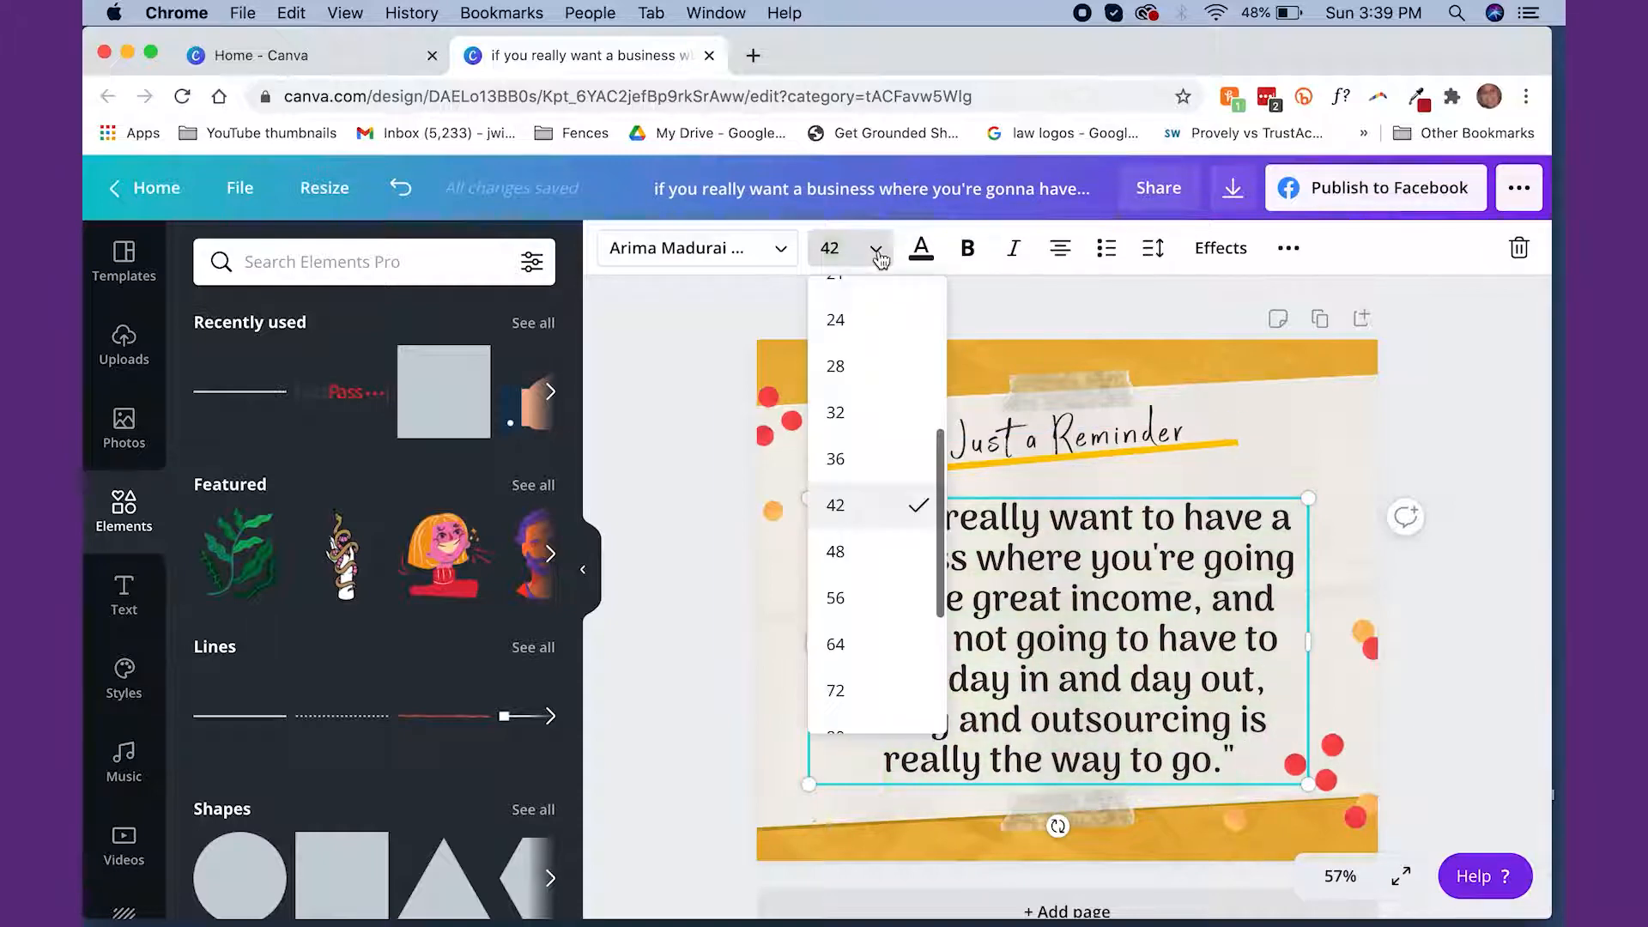
click(875, 459)
drag(1136, 538, 1134, 497)
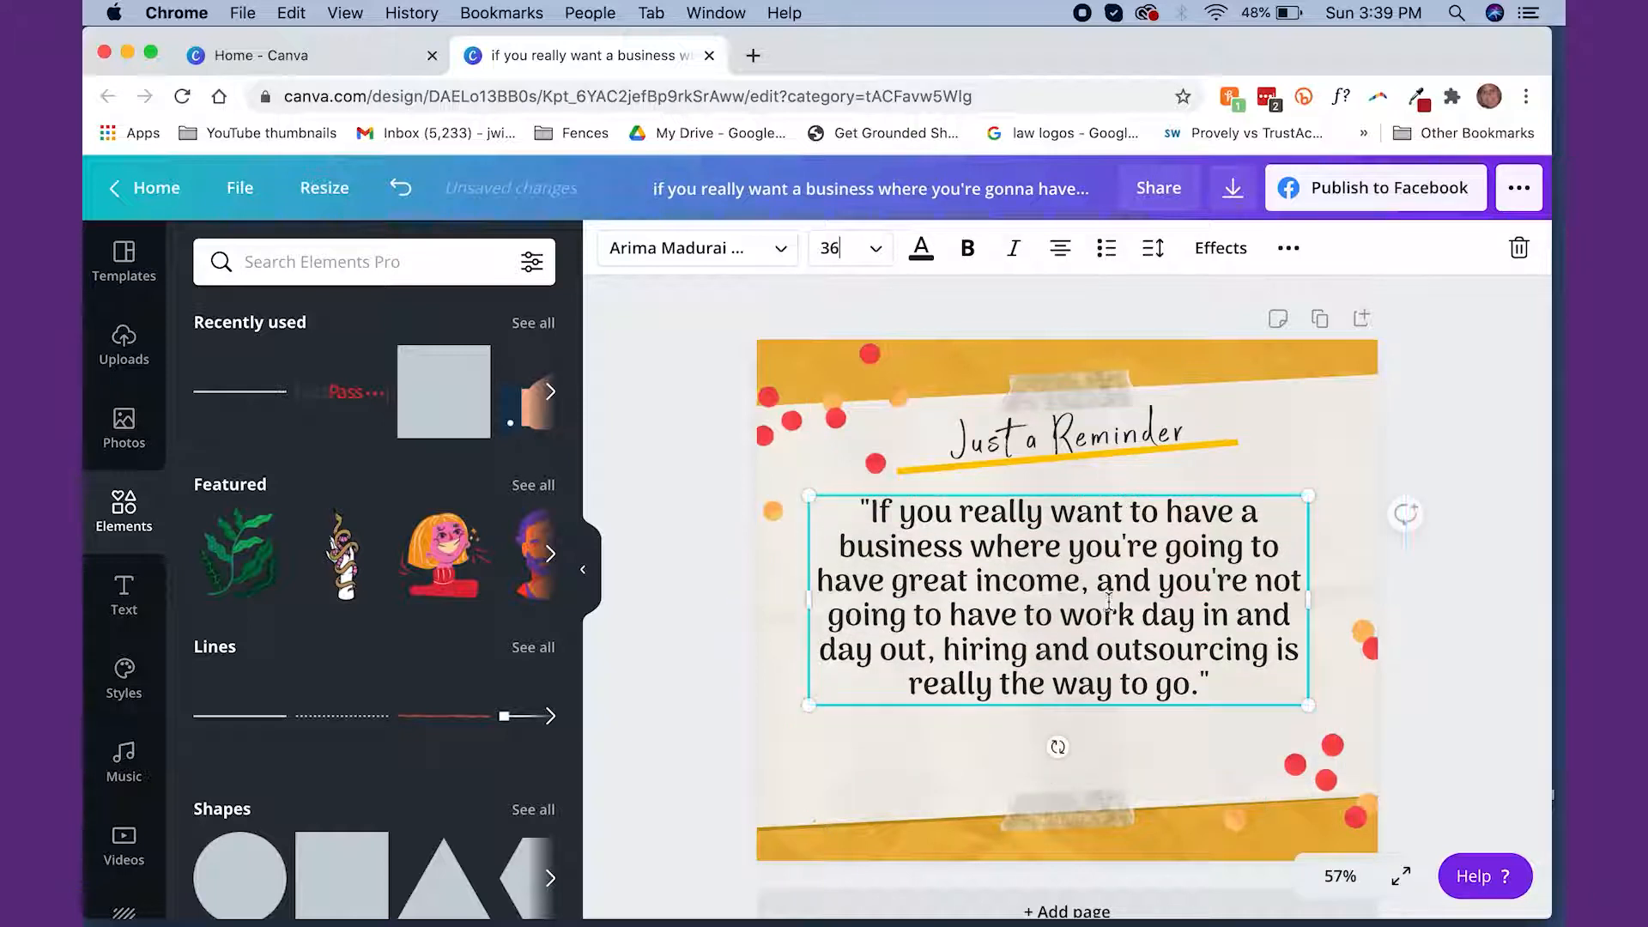
click(1090, 738)
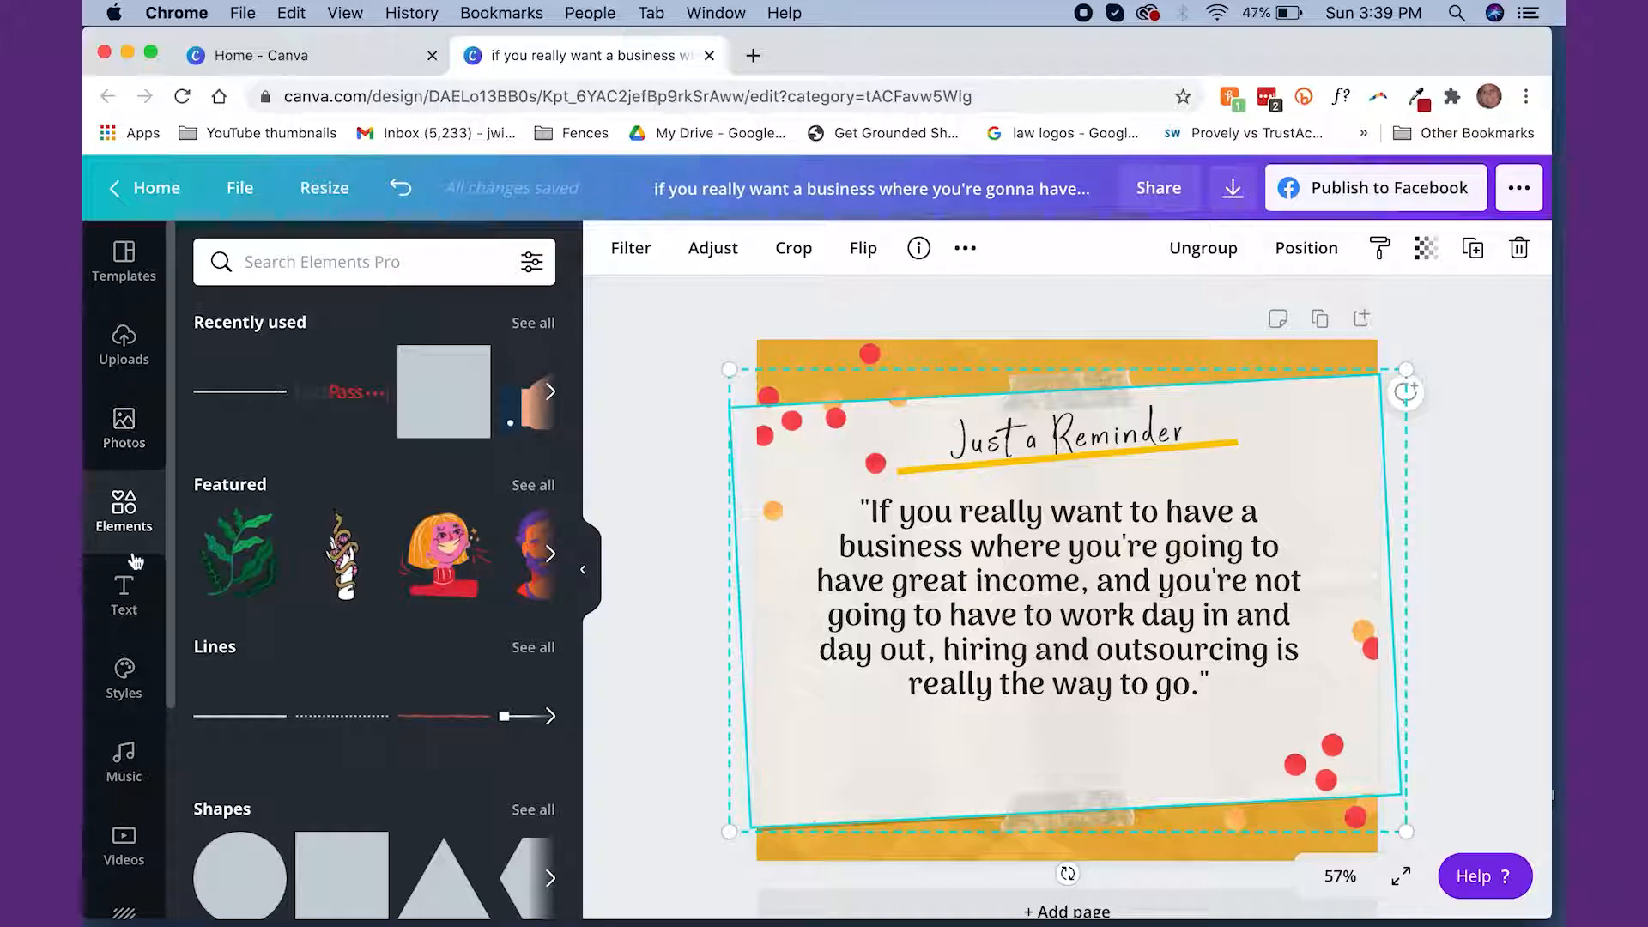
Add a body text box and replace its placeholder with a tilde and the quote author's full name in capitals
click(125, 592)
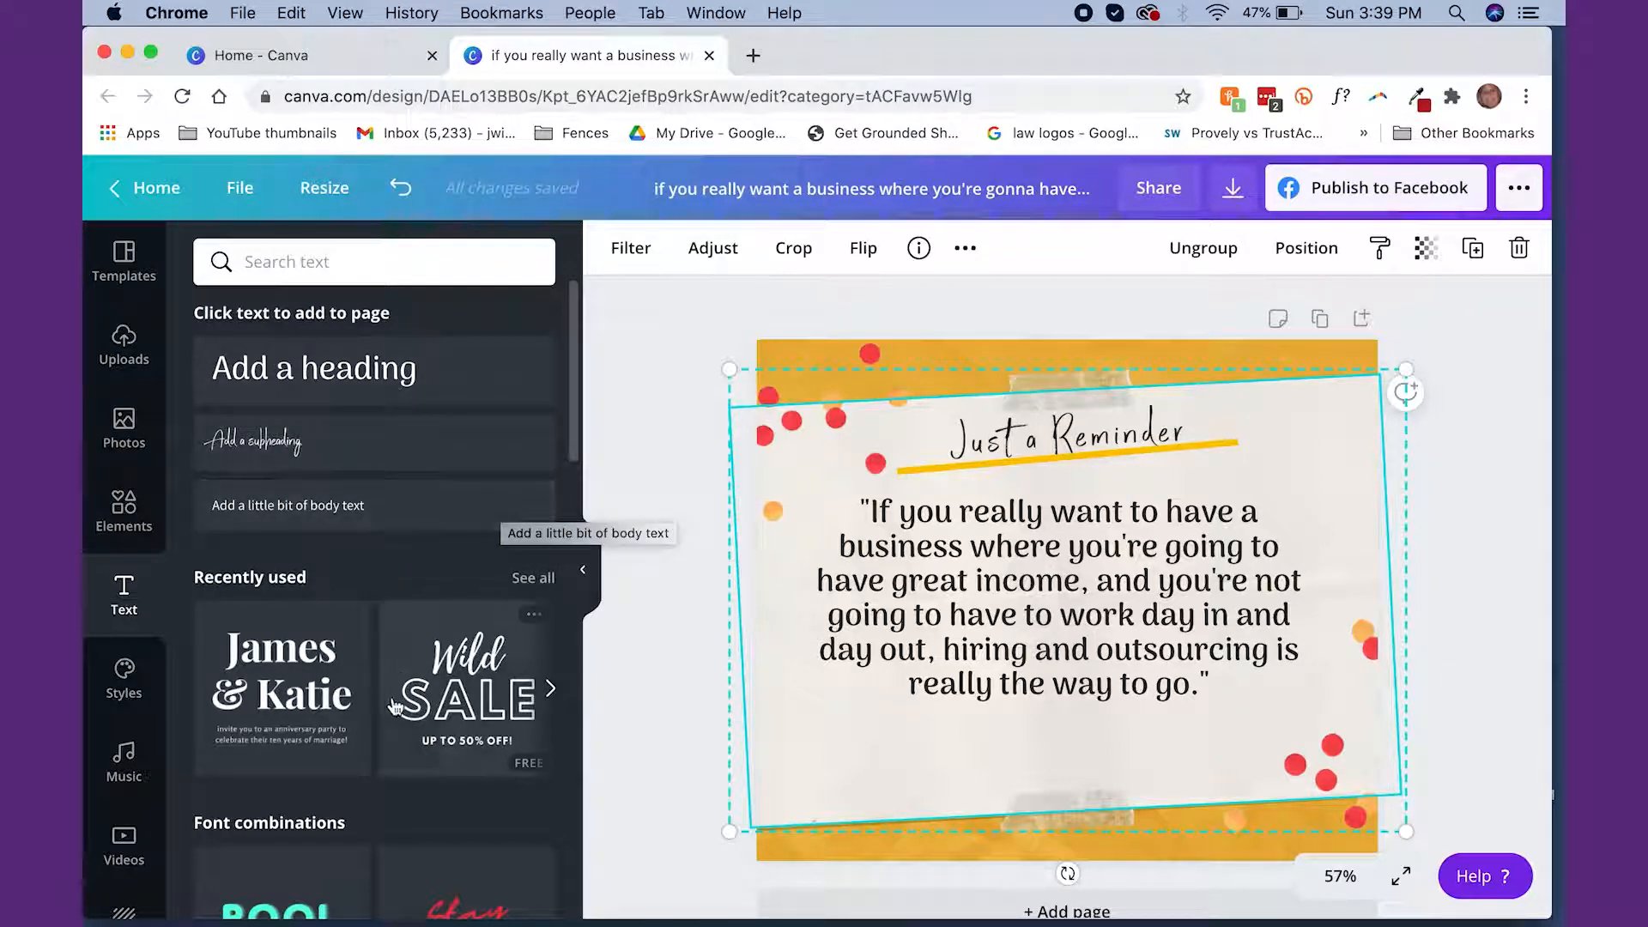
scroll(389, 723, down, 5)
scroll(389, 724, down, 7)
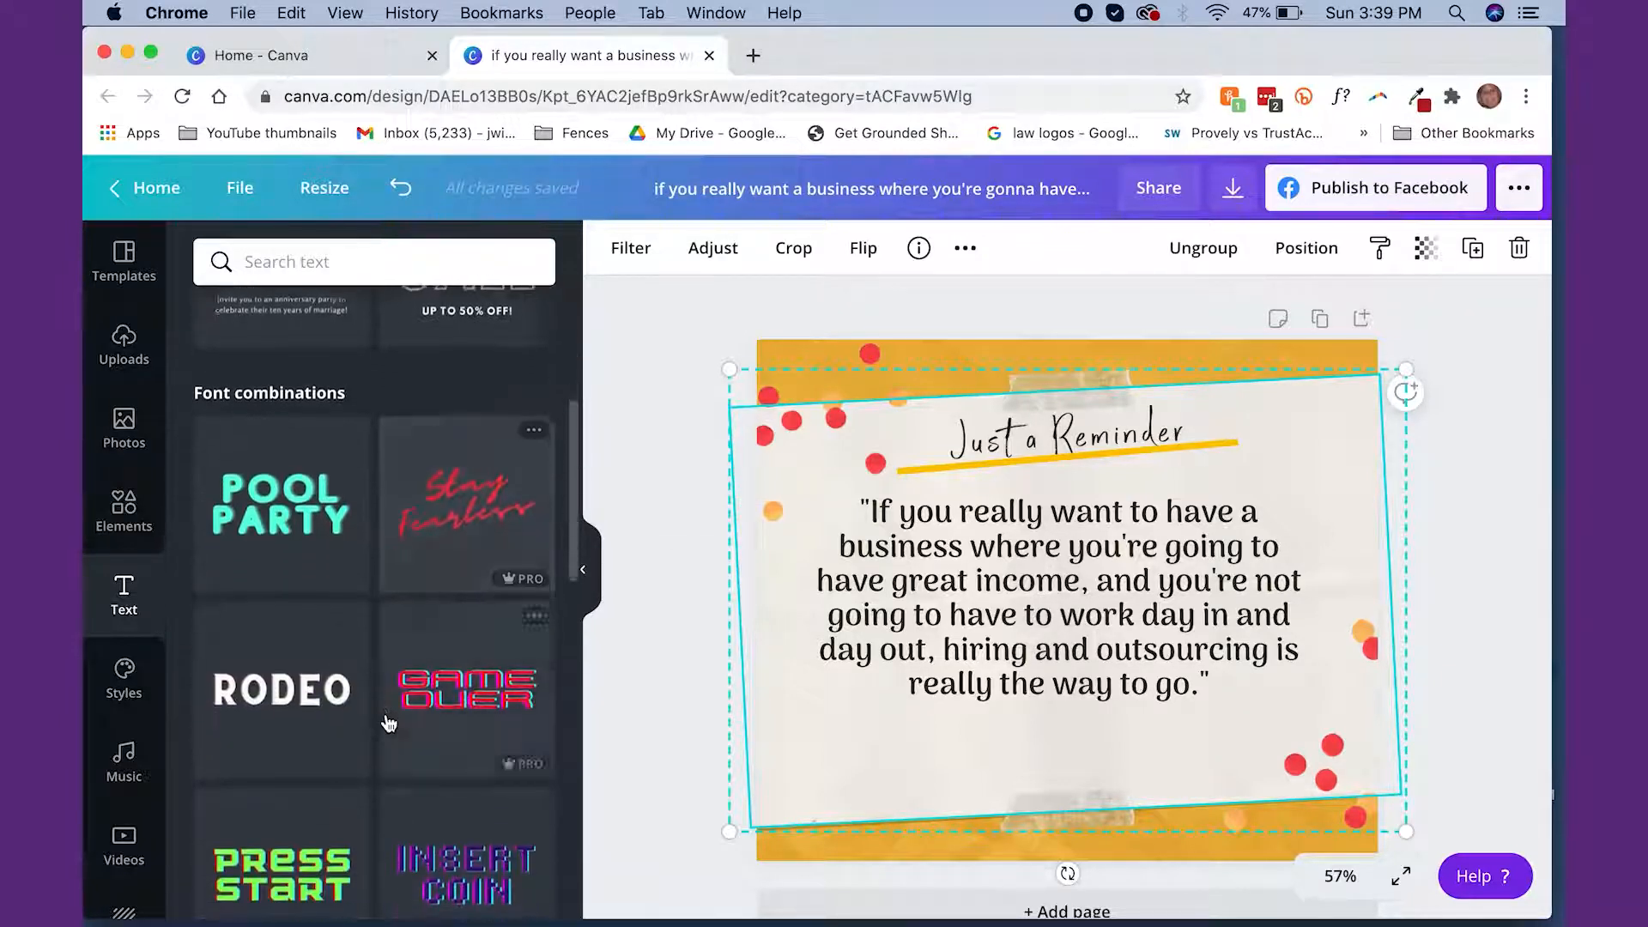
scroll(389, 724, down, 3)
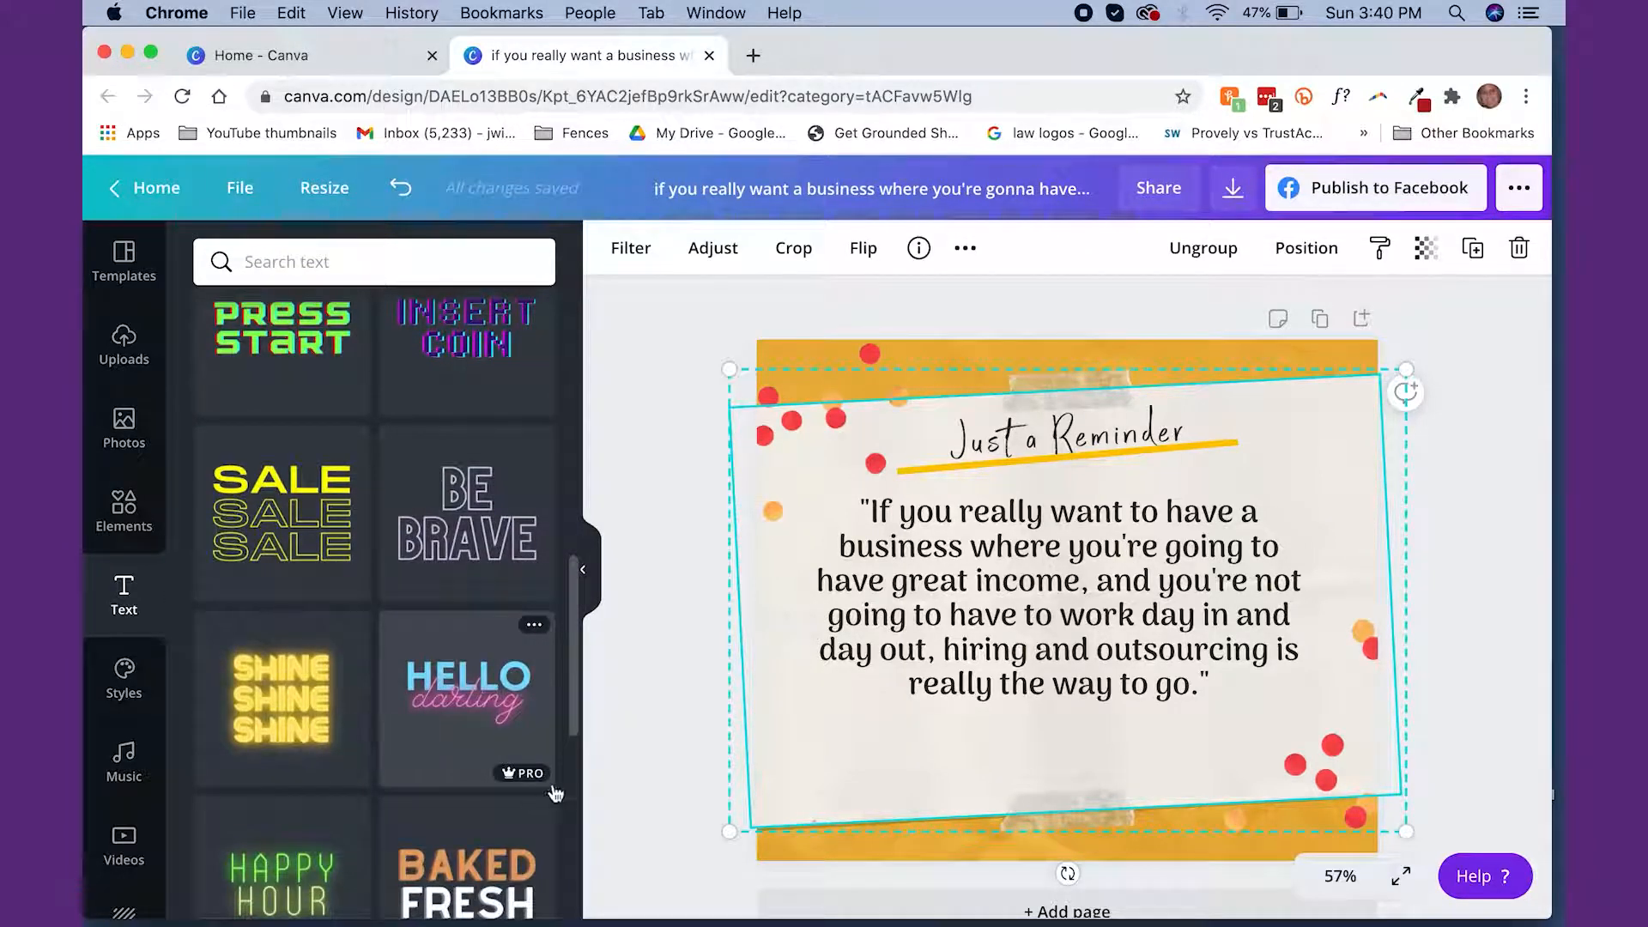
mouse_move(539, 783)
scroll(401, 669, down, 5)
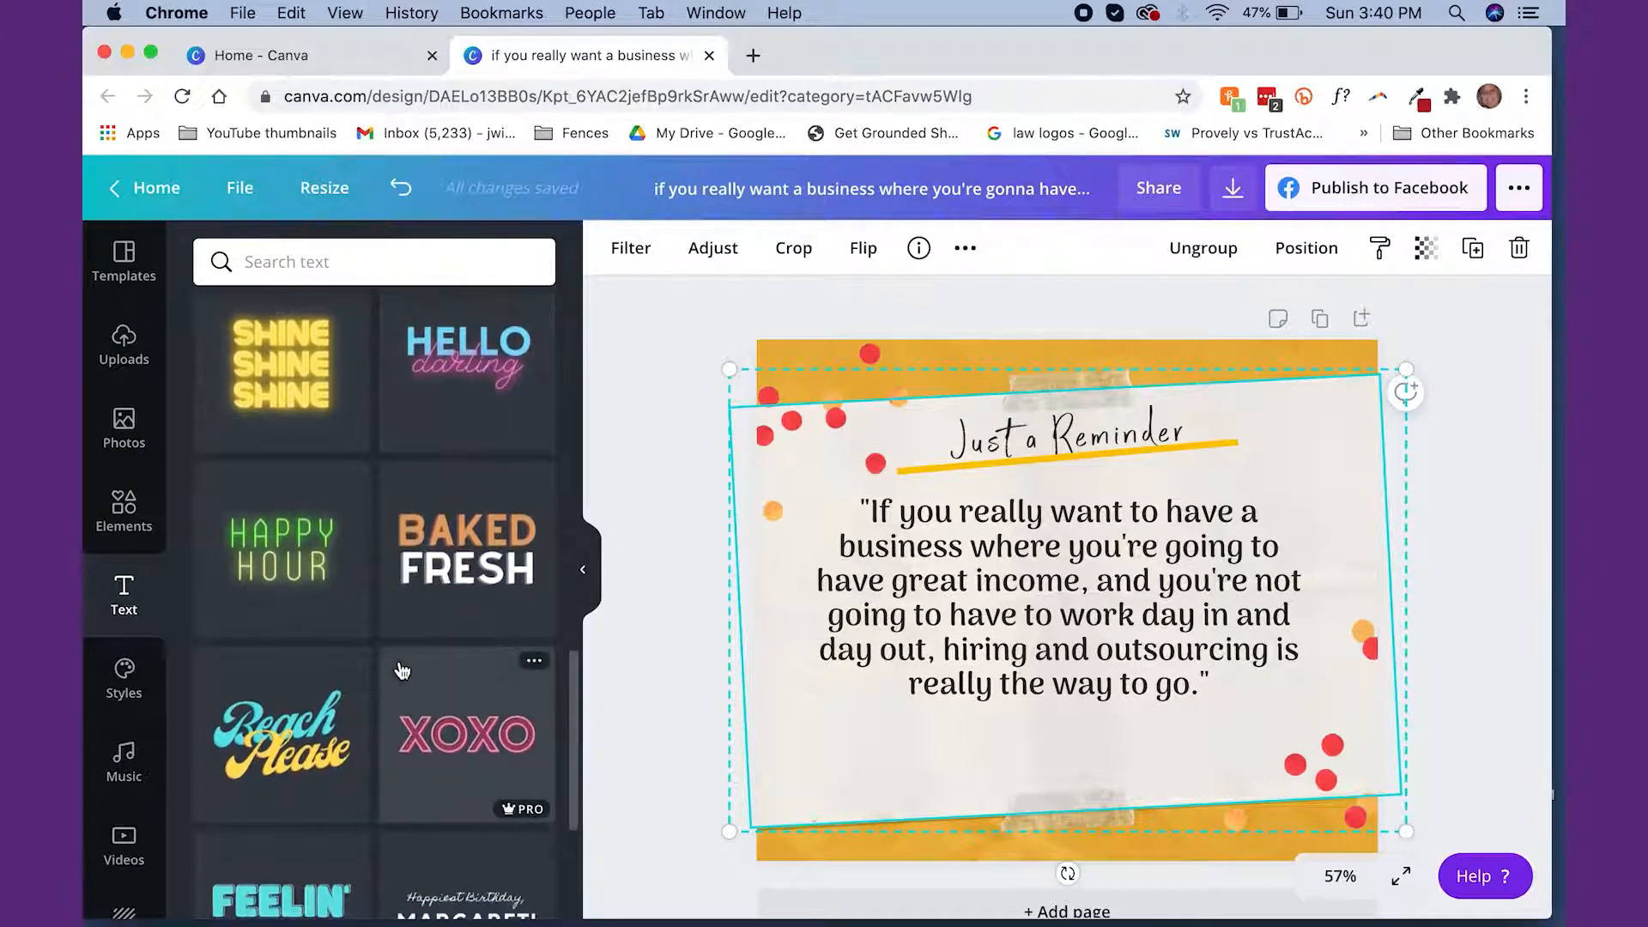
scroll(402, 669, up, 18)
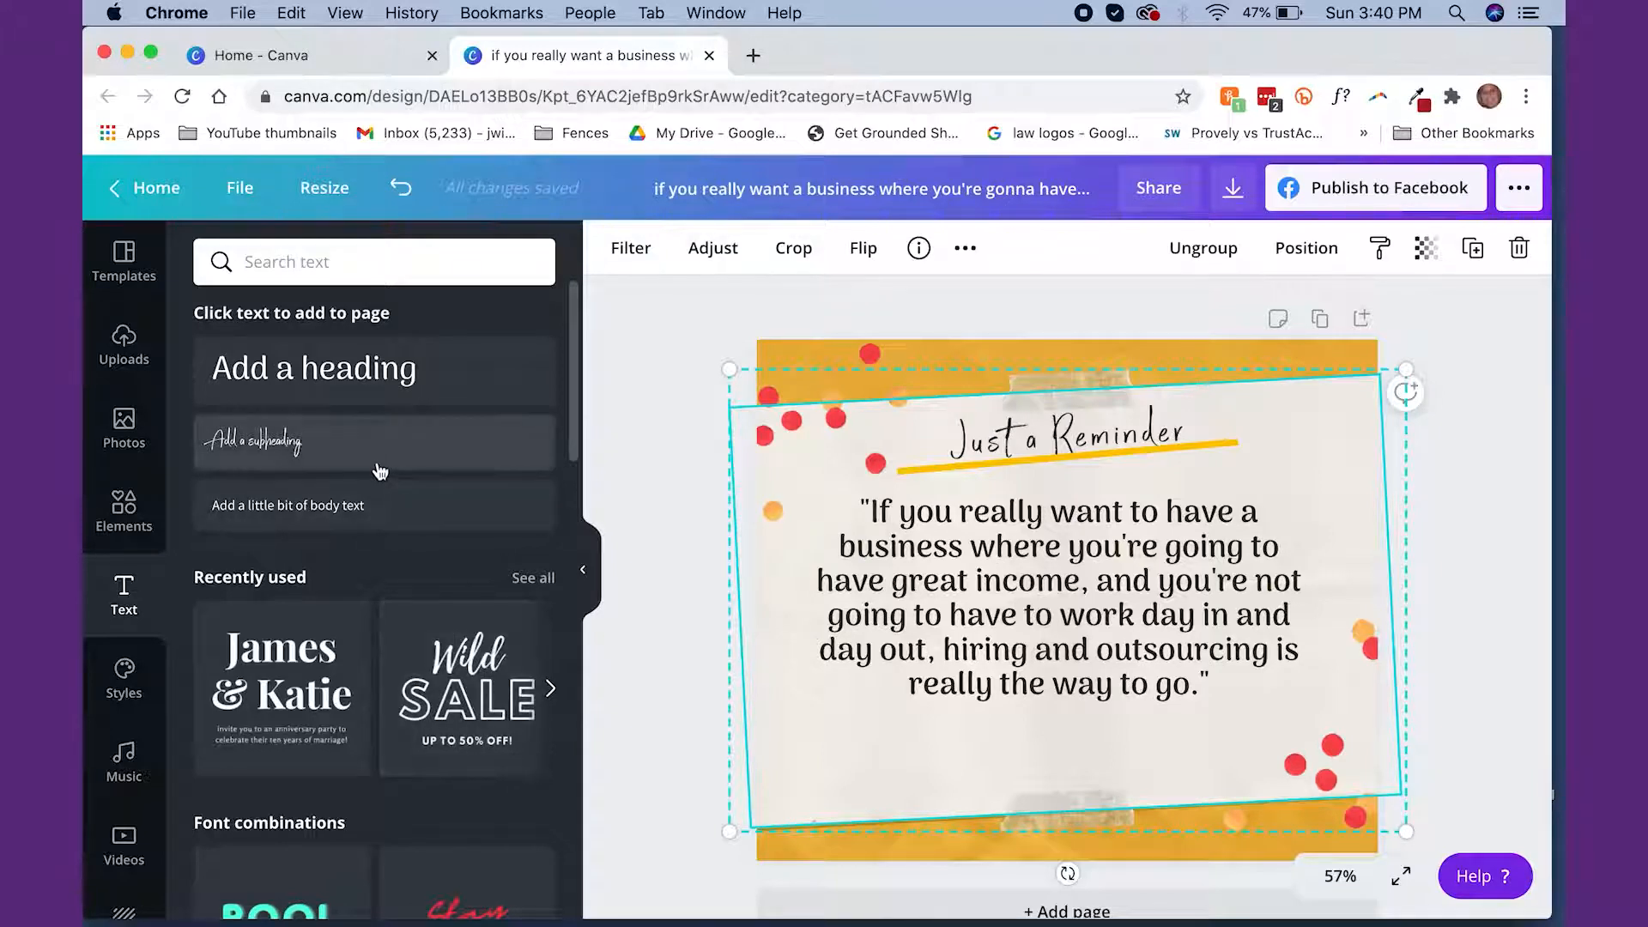
click(379, 503)
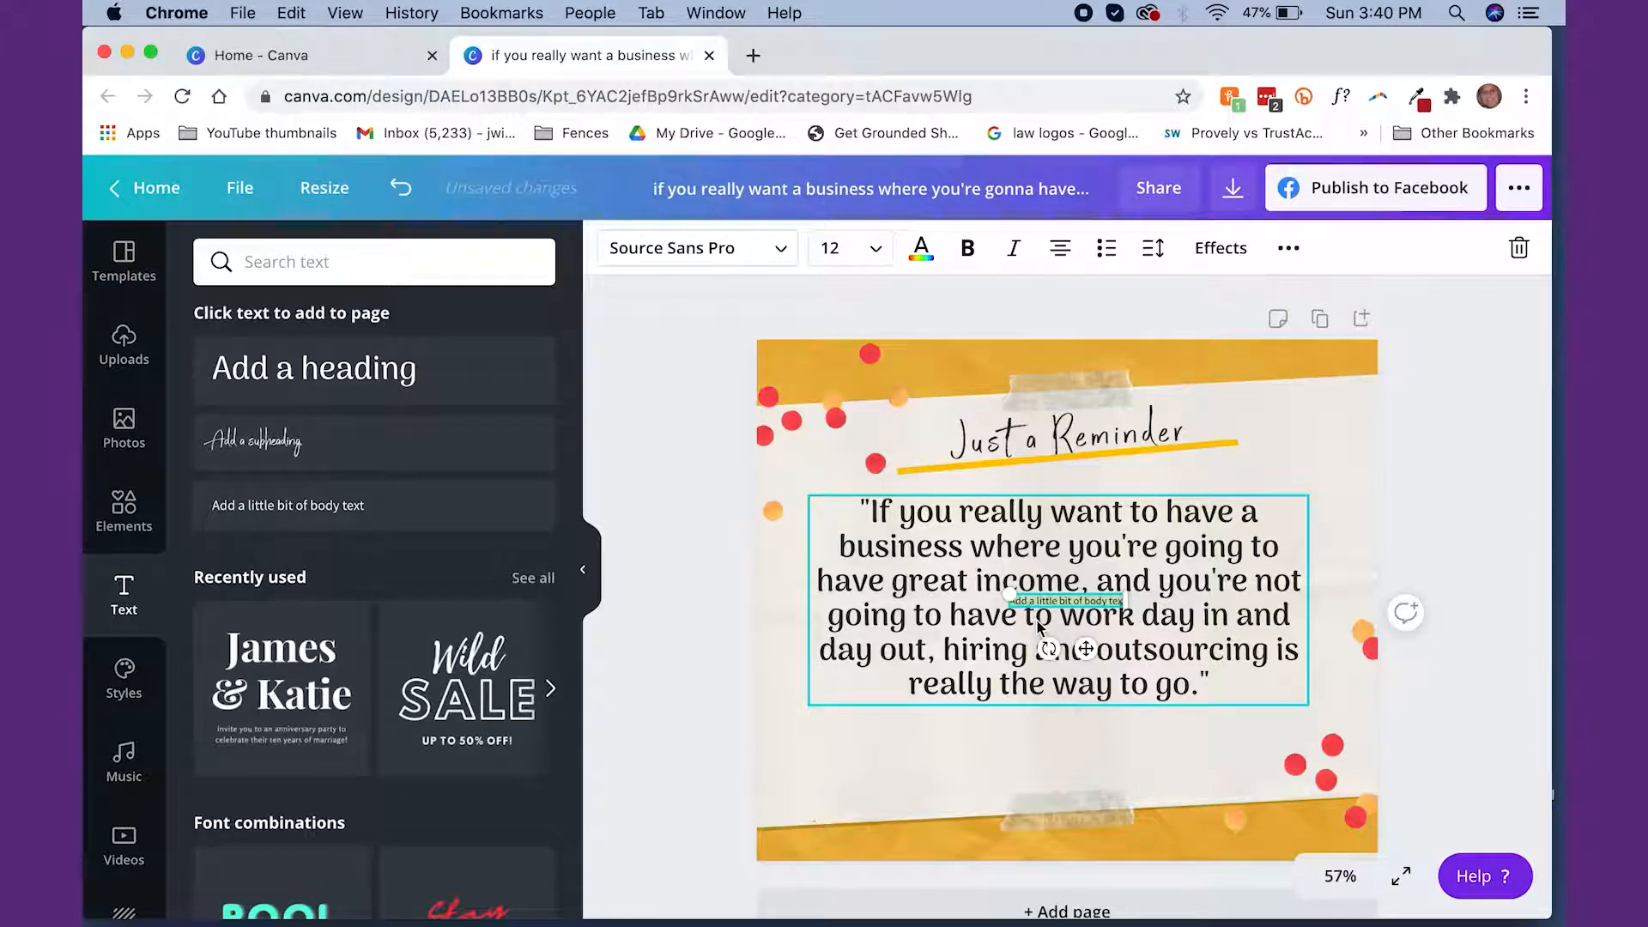
key(BackSpace)
text(KIRSTEN GRAHAM)
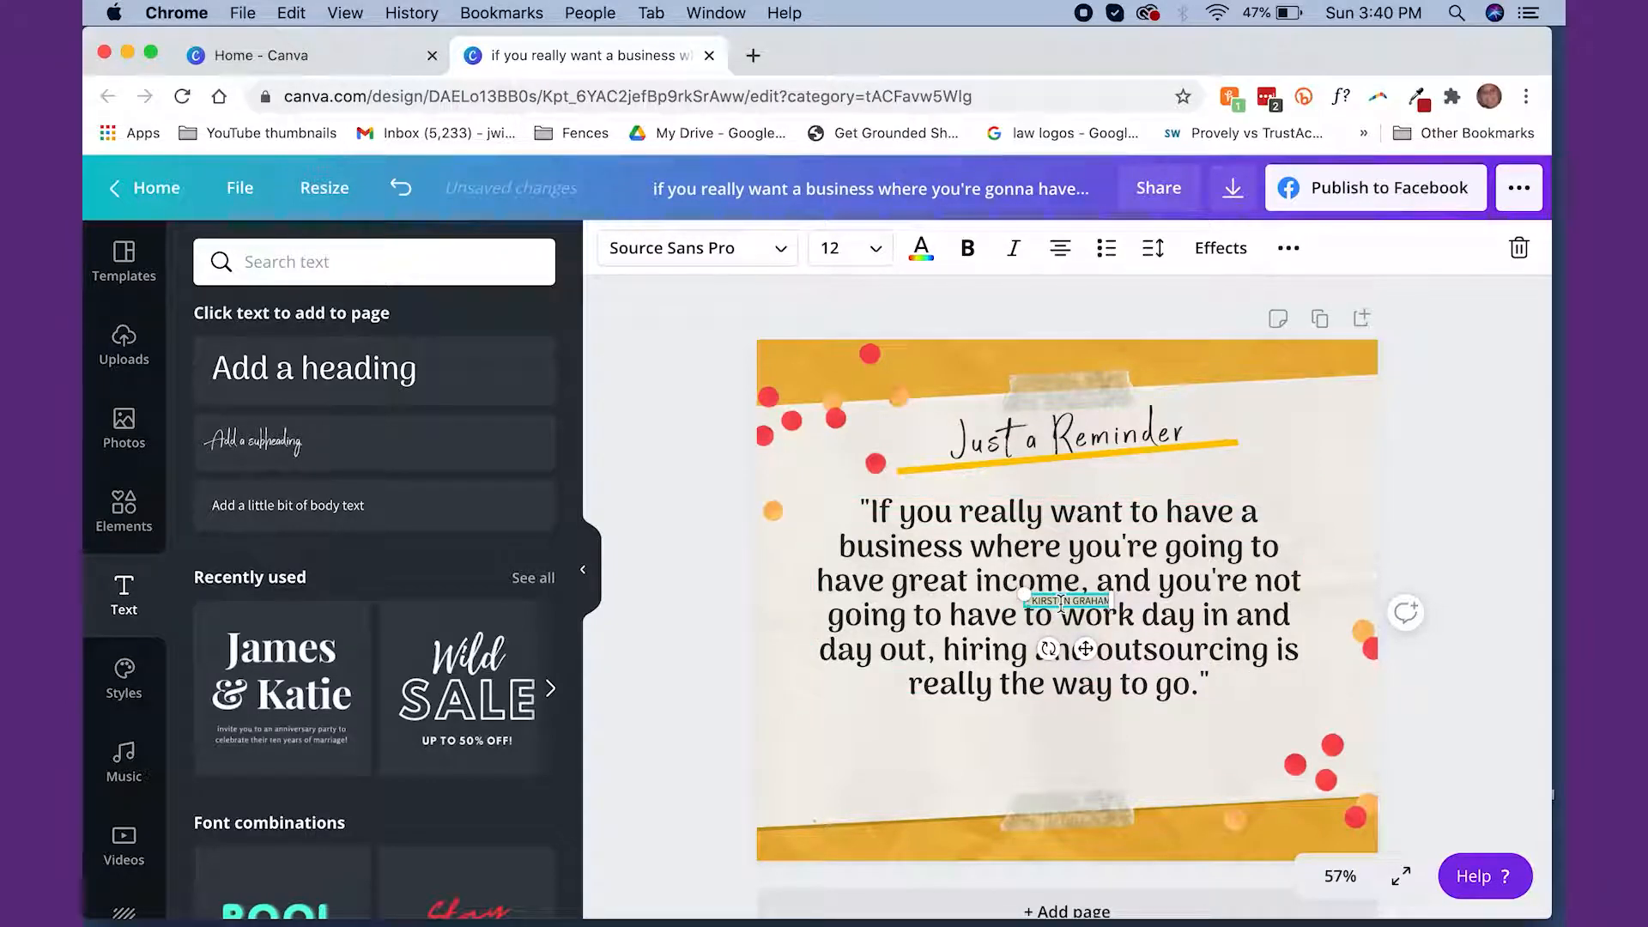
Set the author name's font size to 24 and place it centered just below the quote's last line
click(846, 248)
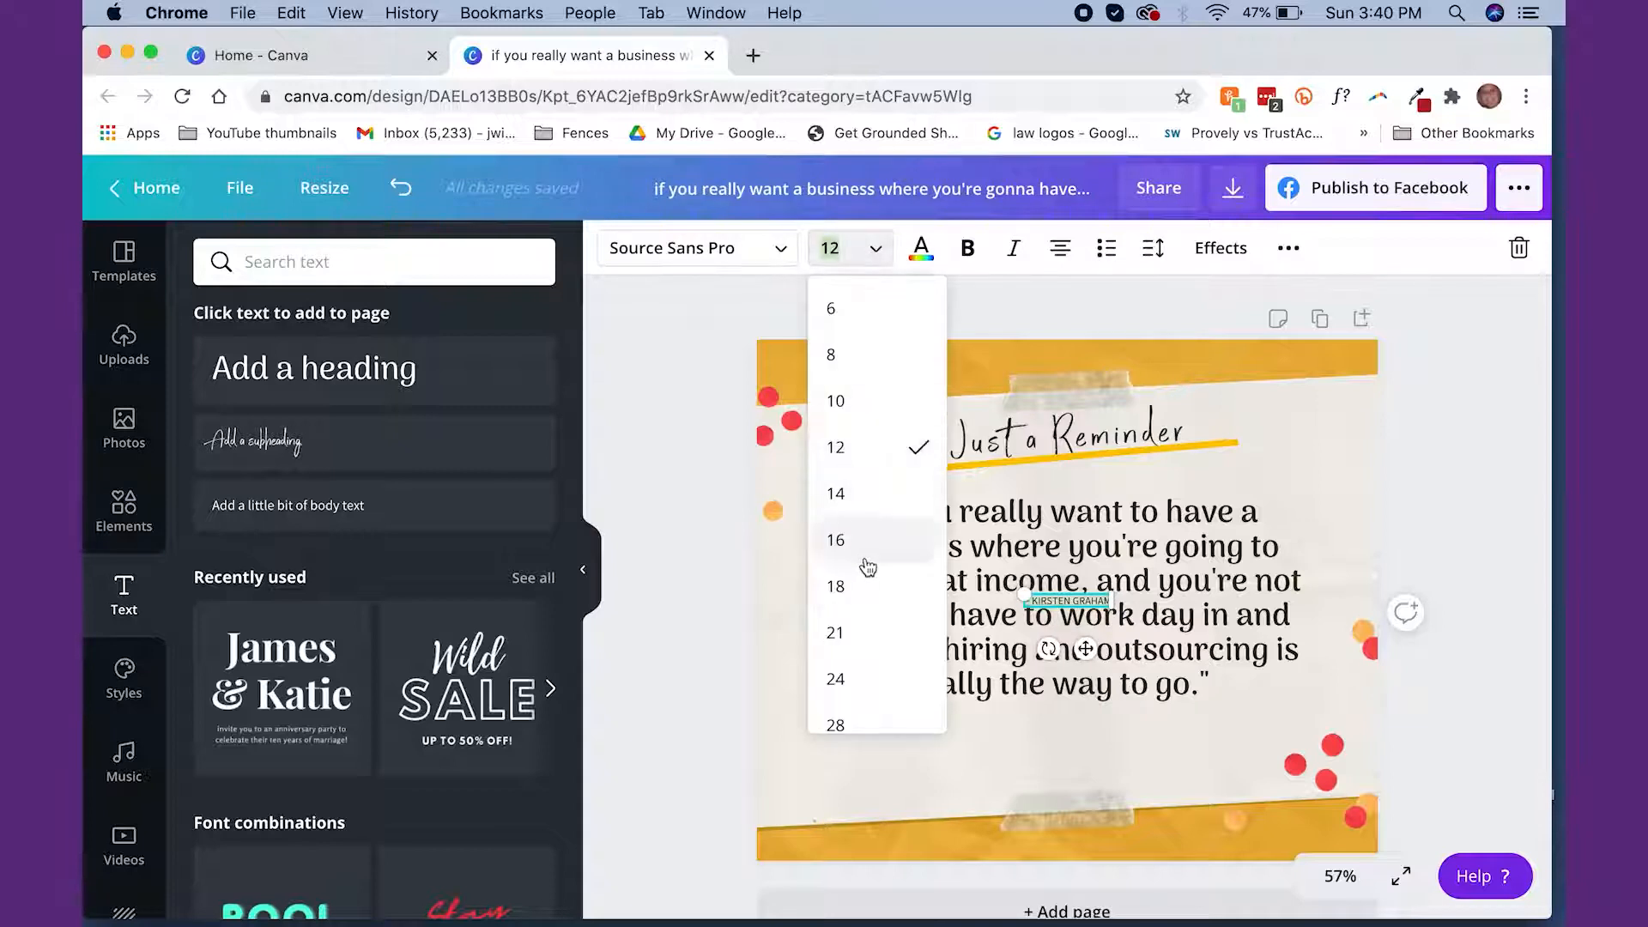
click(868, 586)
drag(1090, 601, 1092, 731)
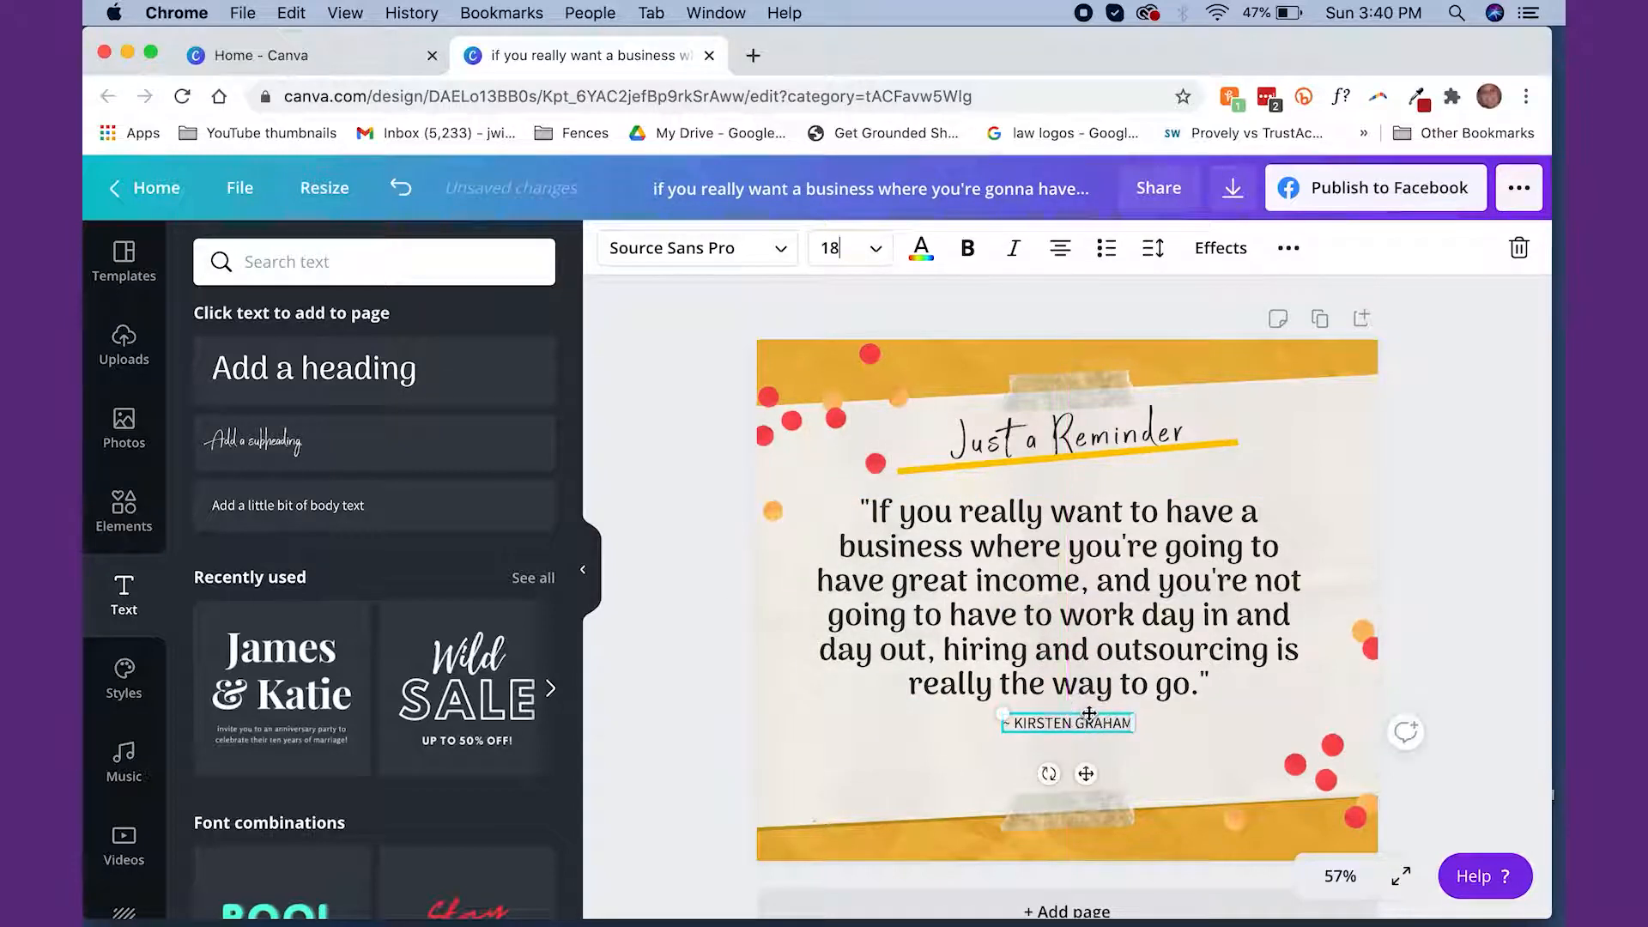
click(871, 252)
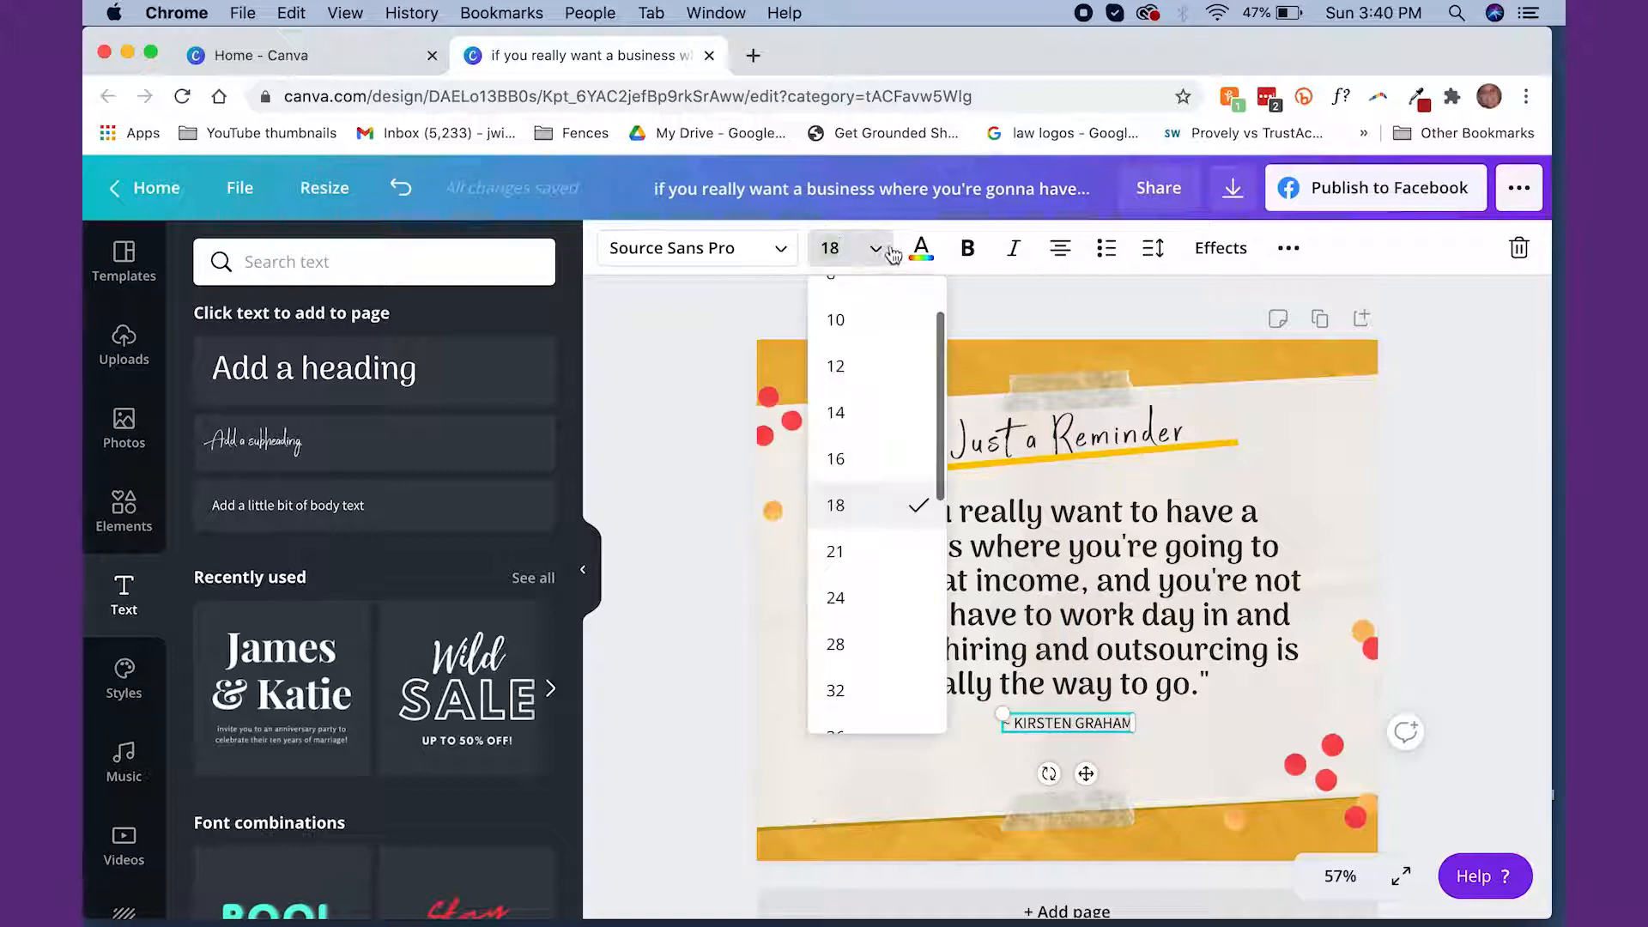
click(865, 612)
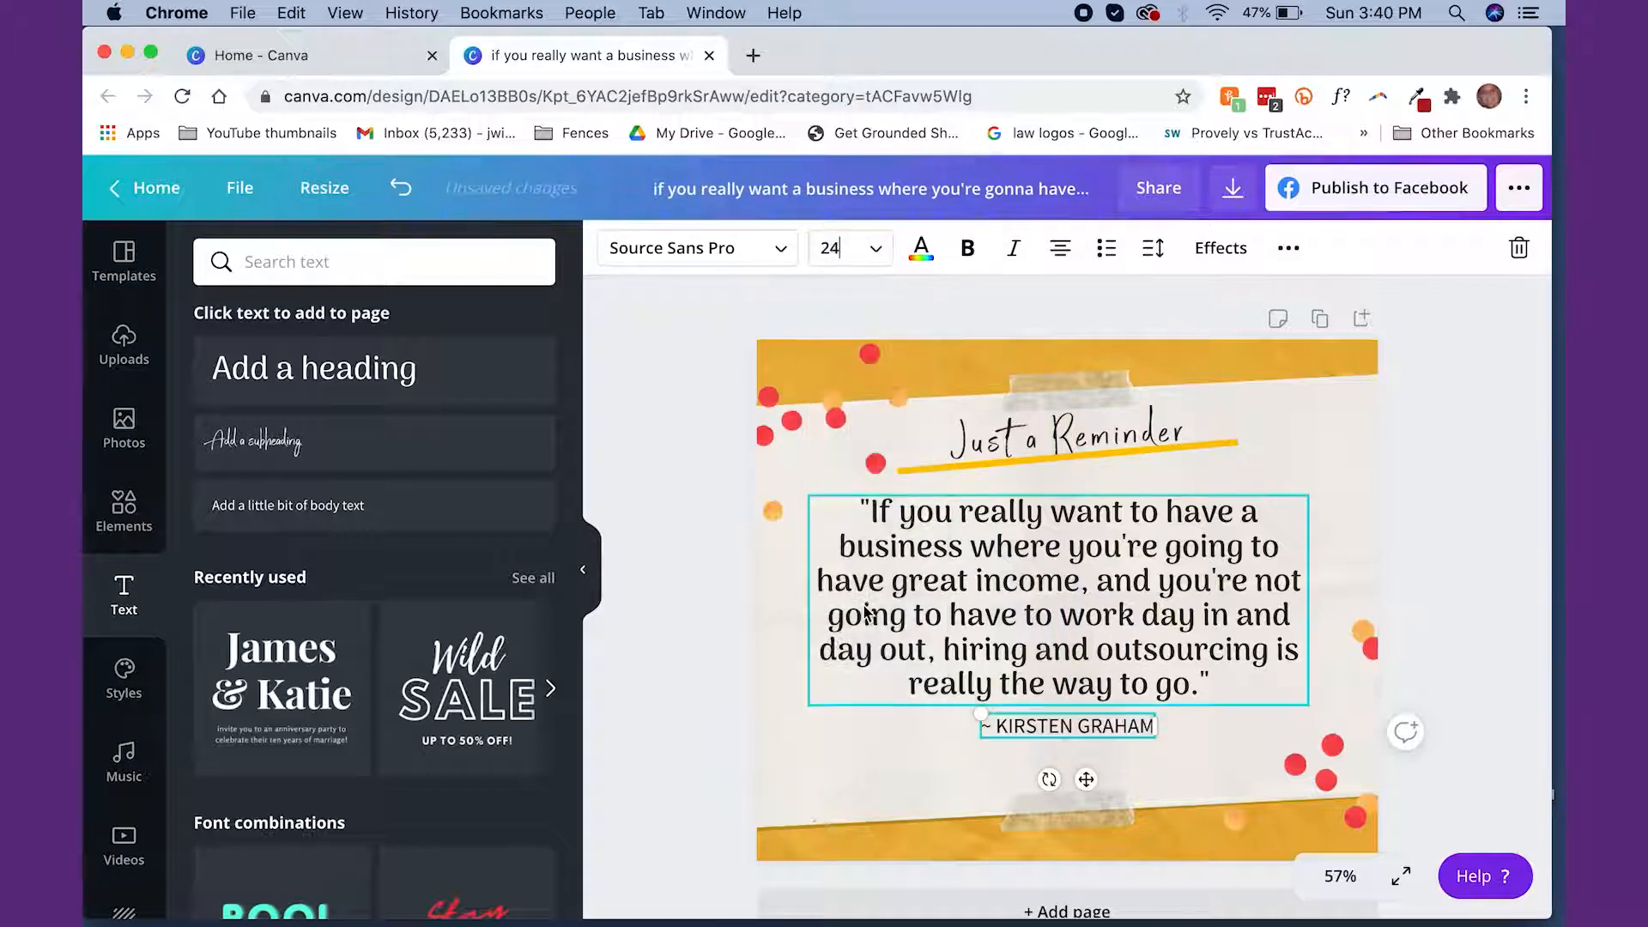
click(1329, 440)
click(1464, 354)
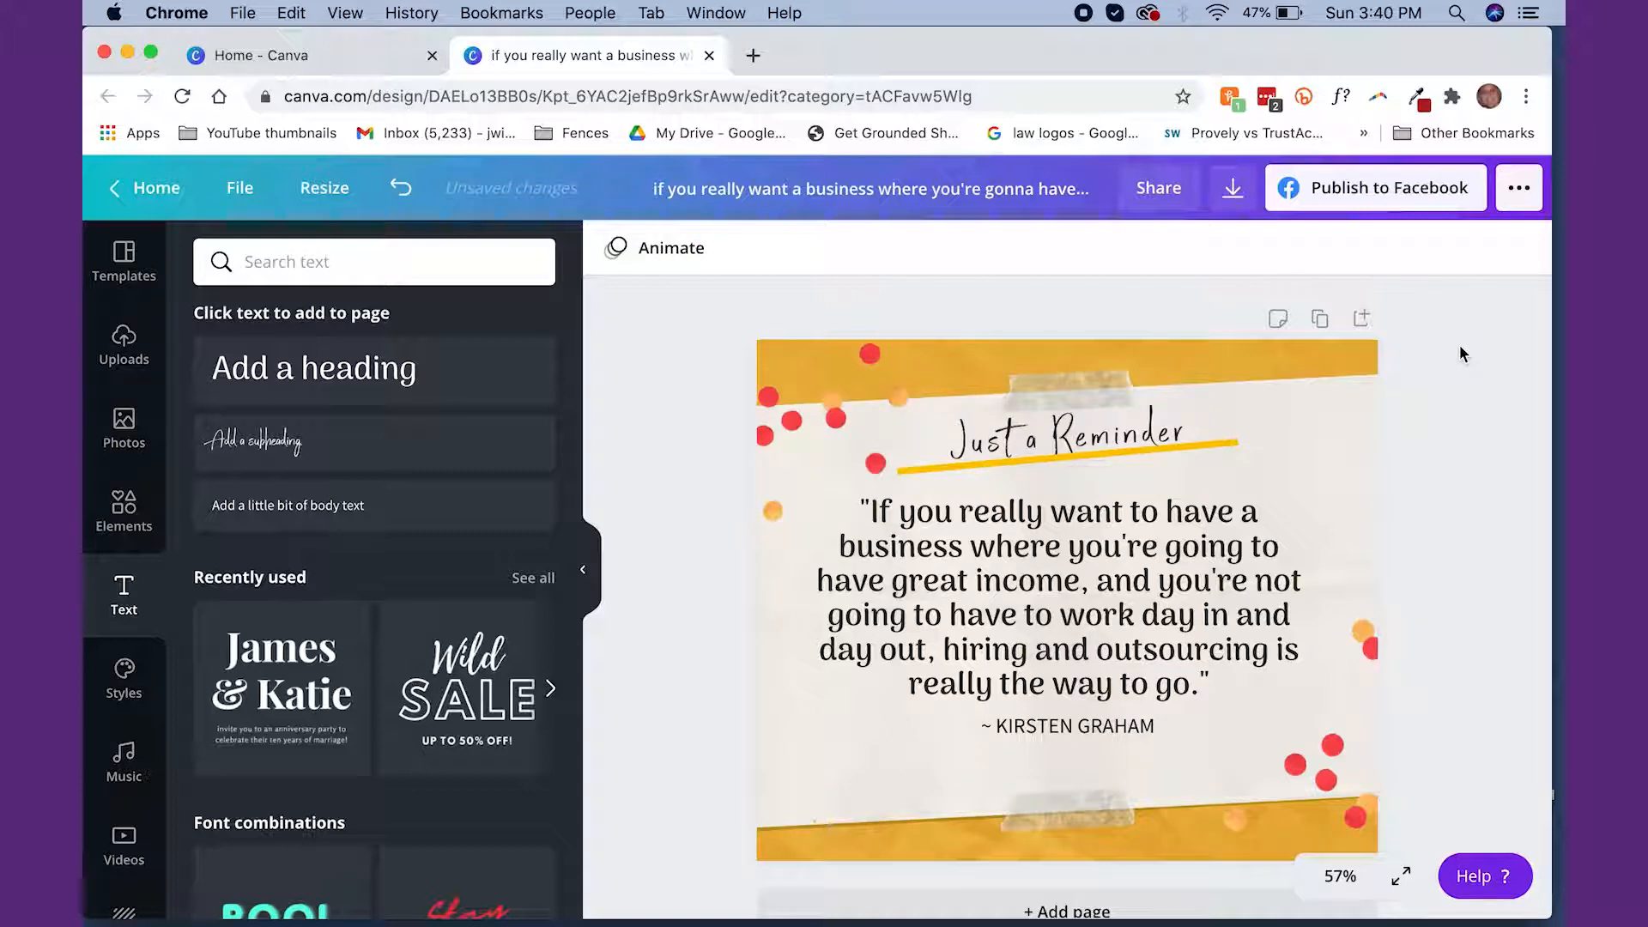
Recolor the post's yellow background with the dark purple from the SFBC brand palette
click(1352, 352)
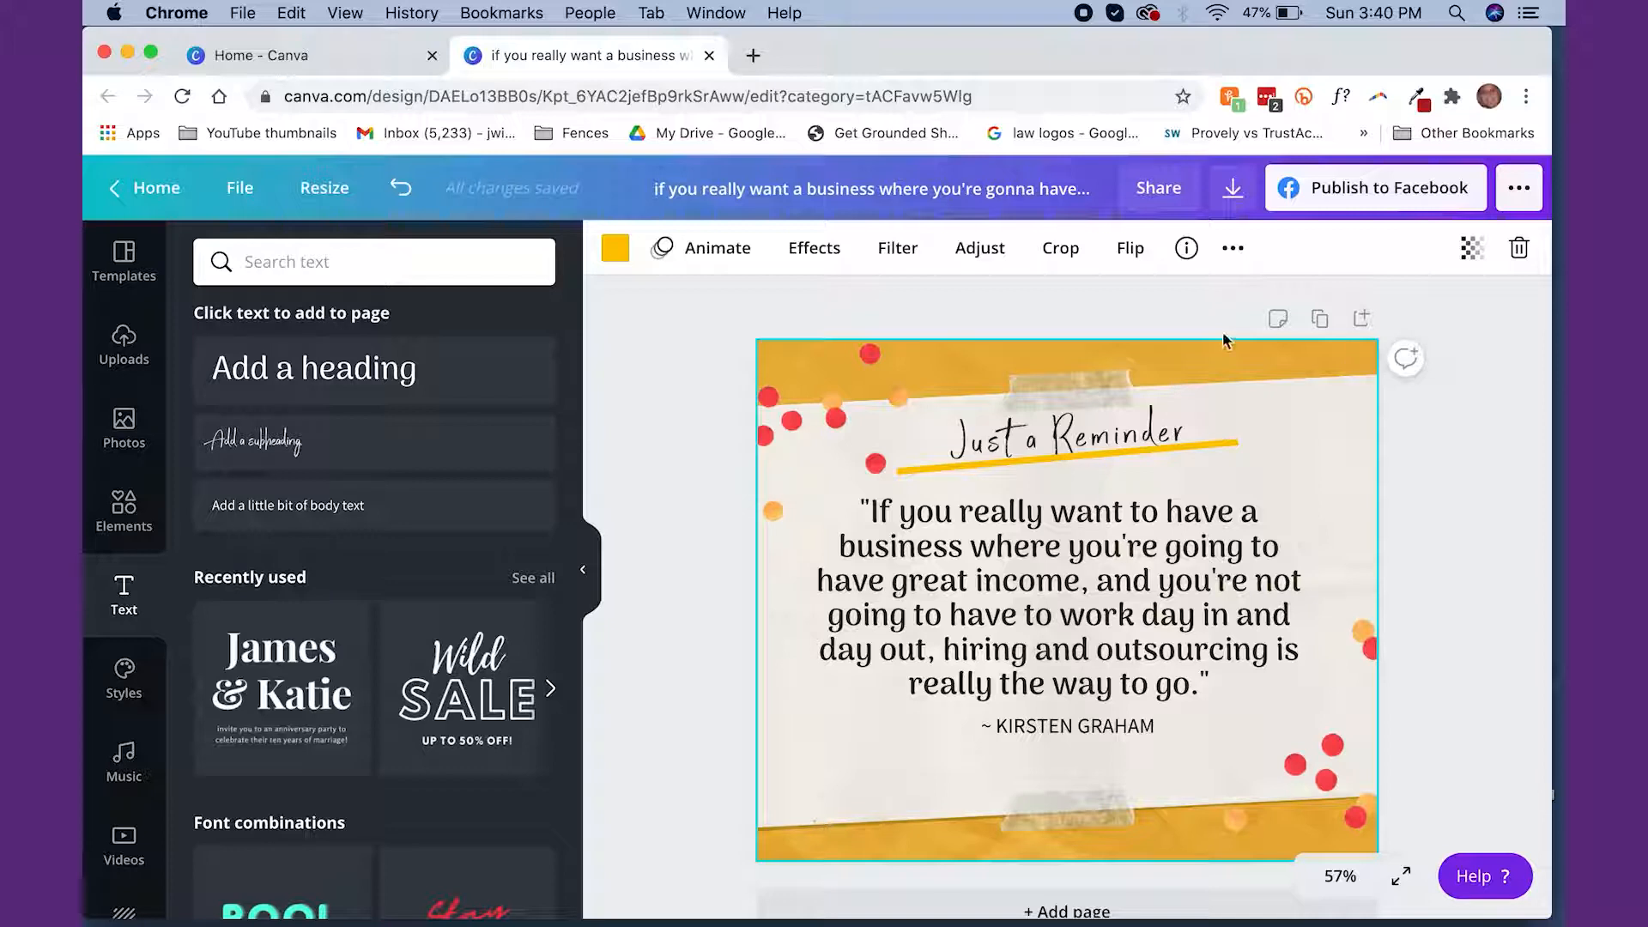
click(616, 250)
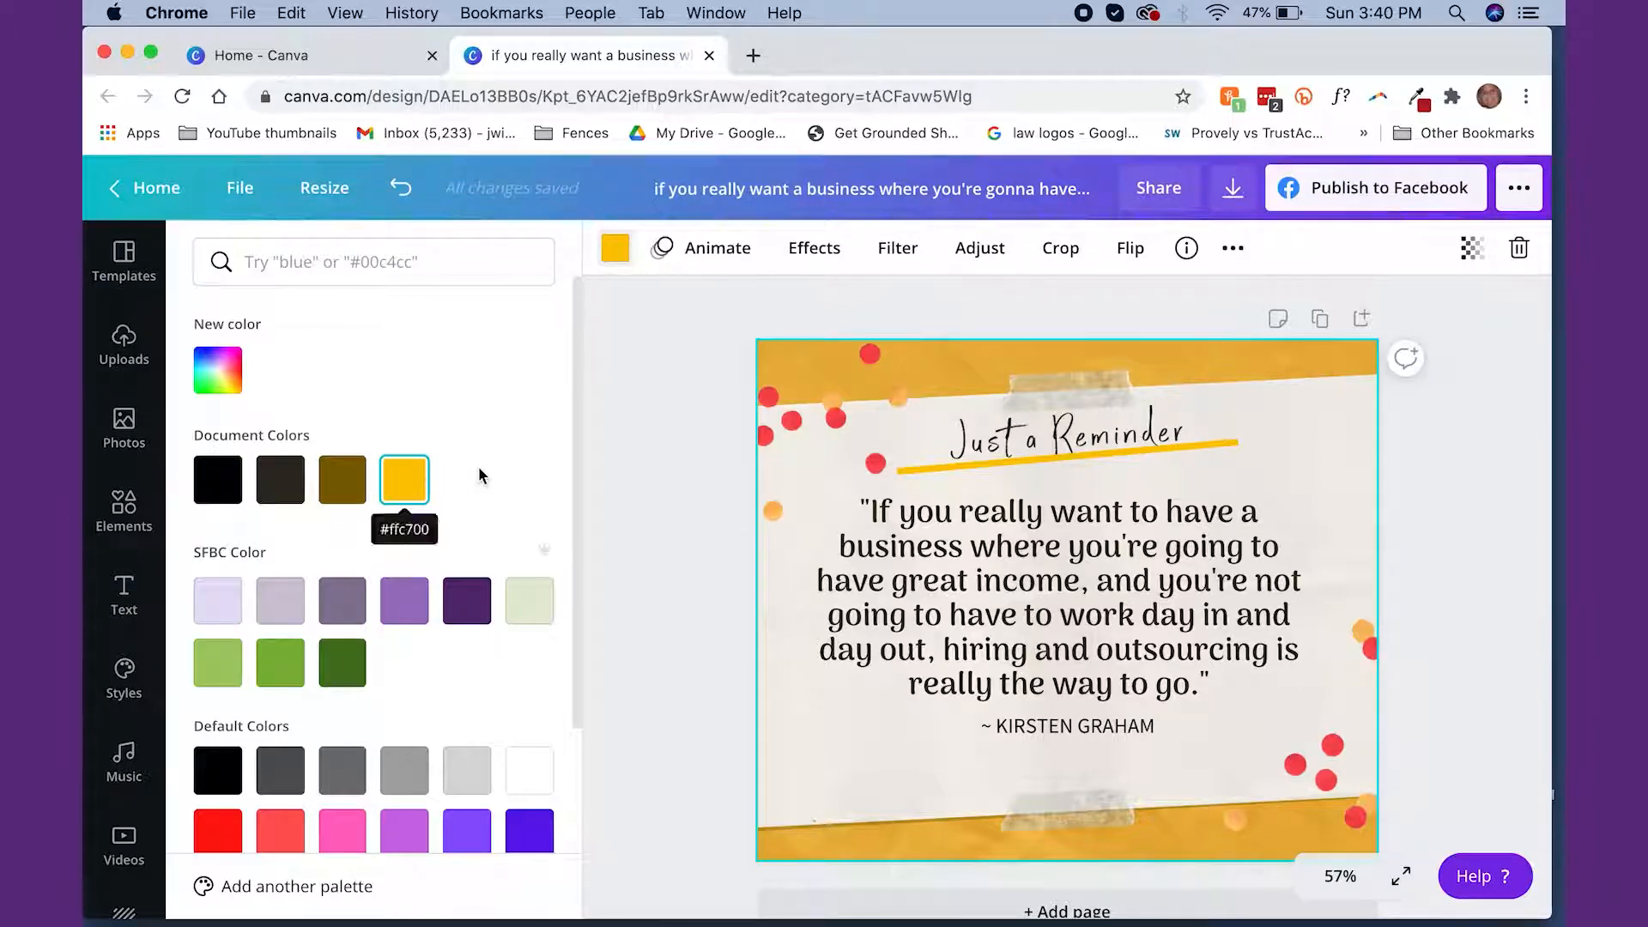
scroll(496, 475, down, 2)
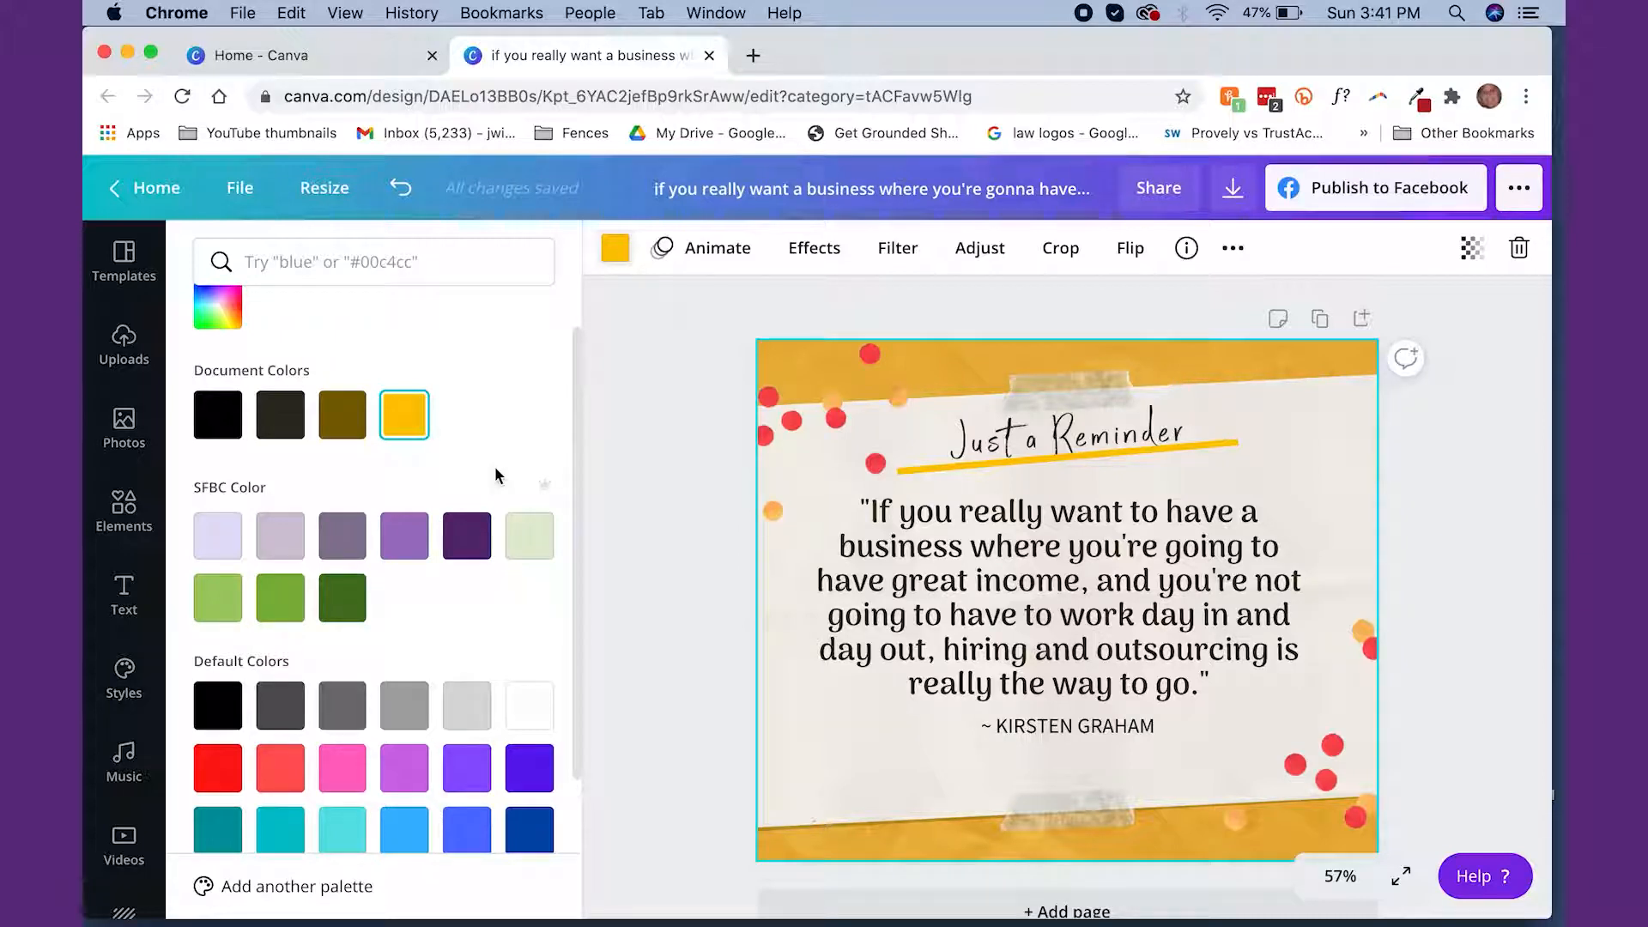
scroll(479, 650, down, 3)
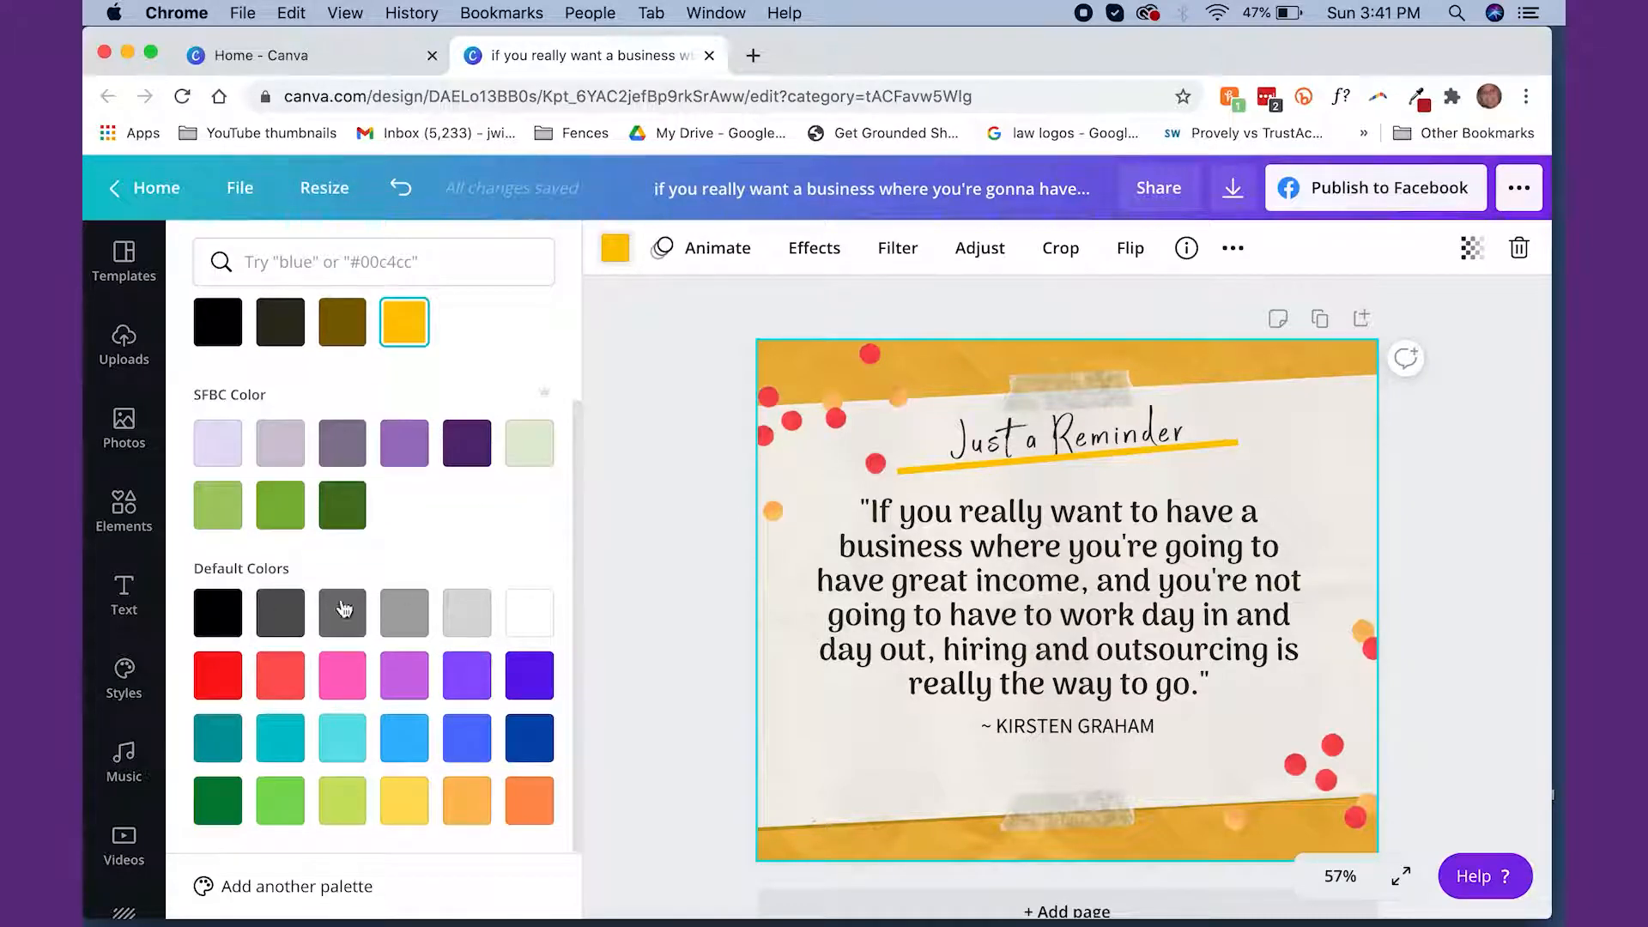
scroll(456, 526, up, 5)
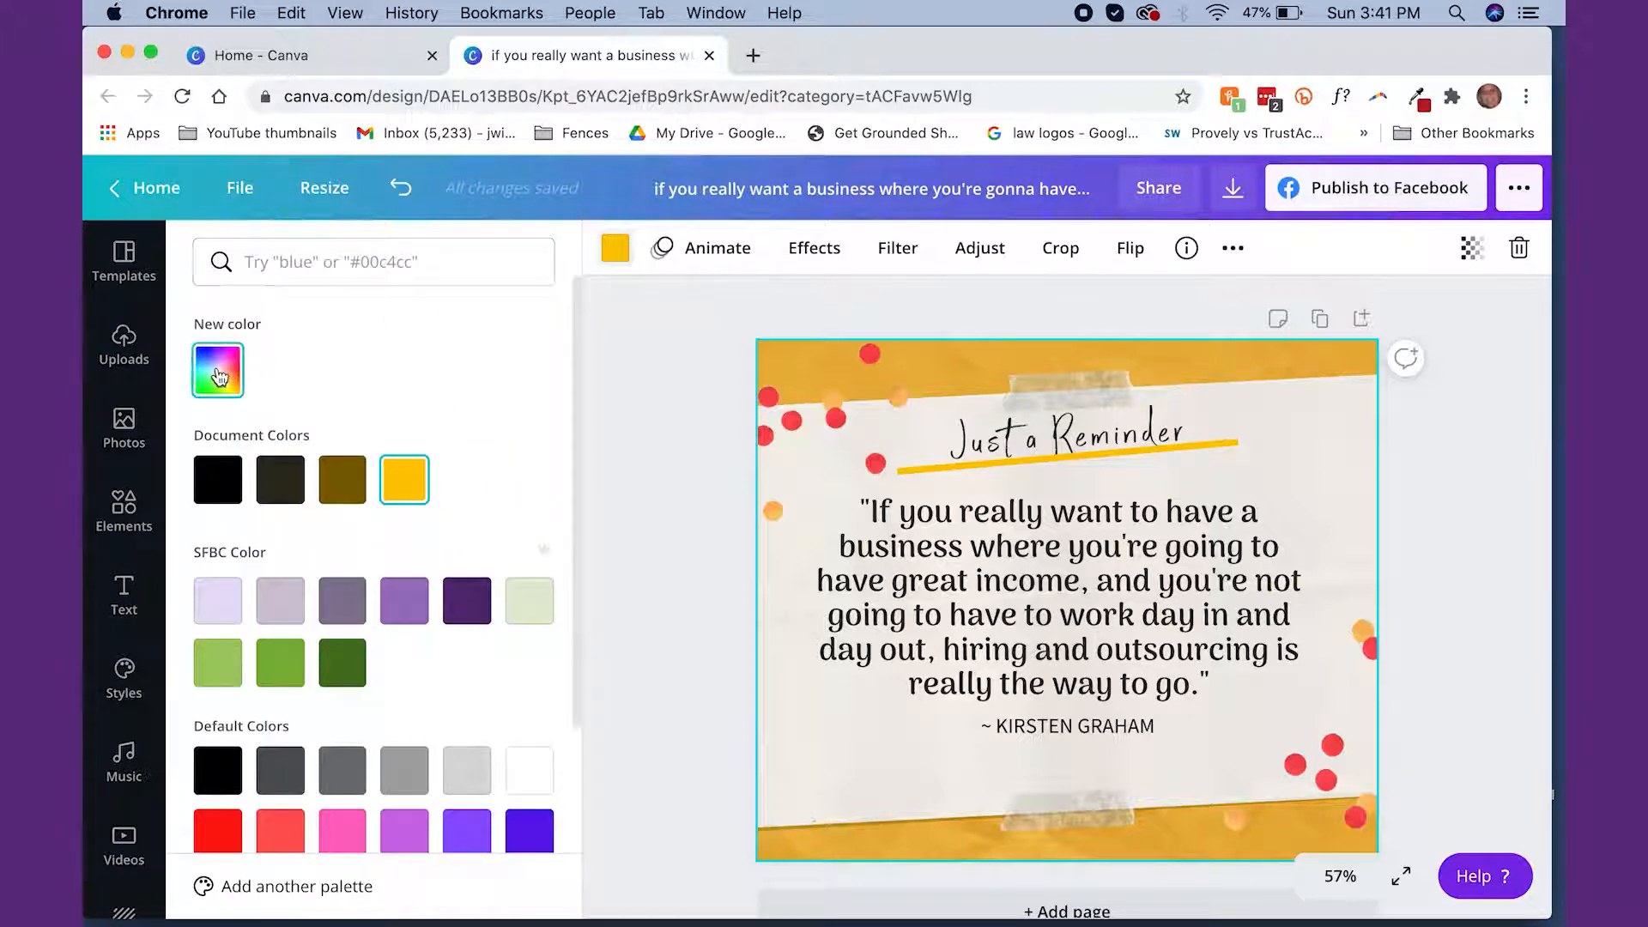
click(220, 375)
click(489, 342)
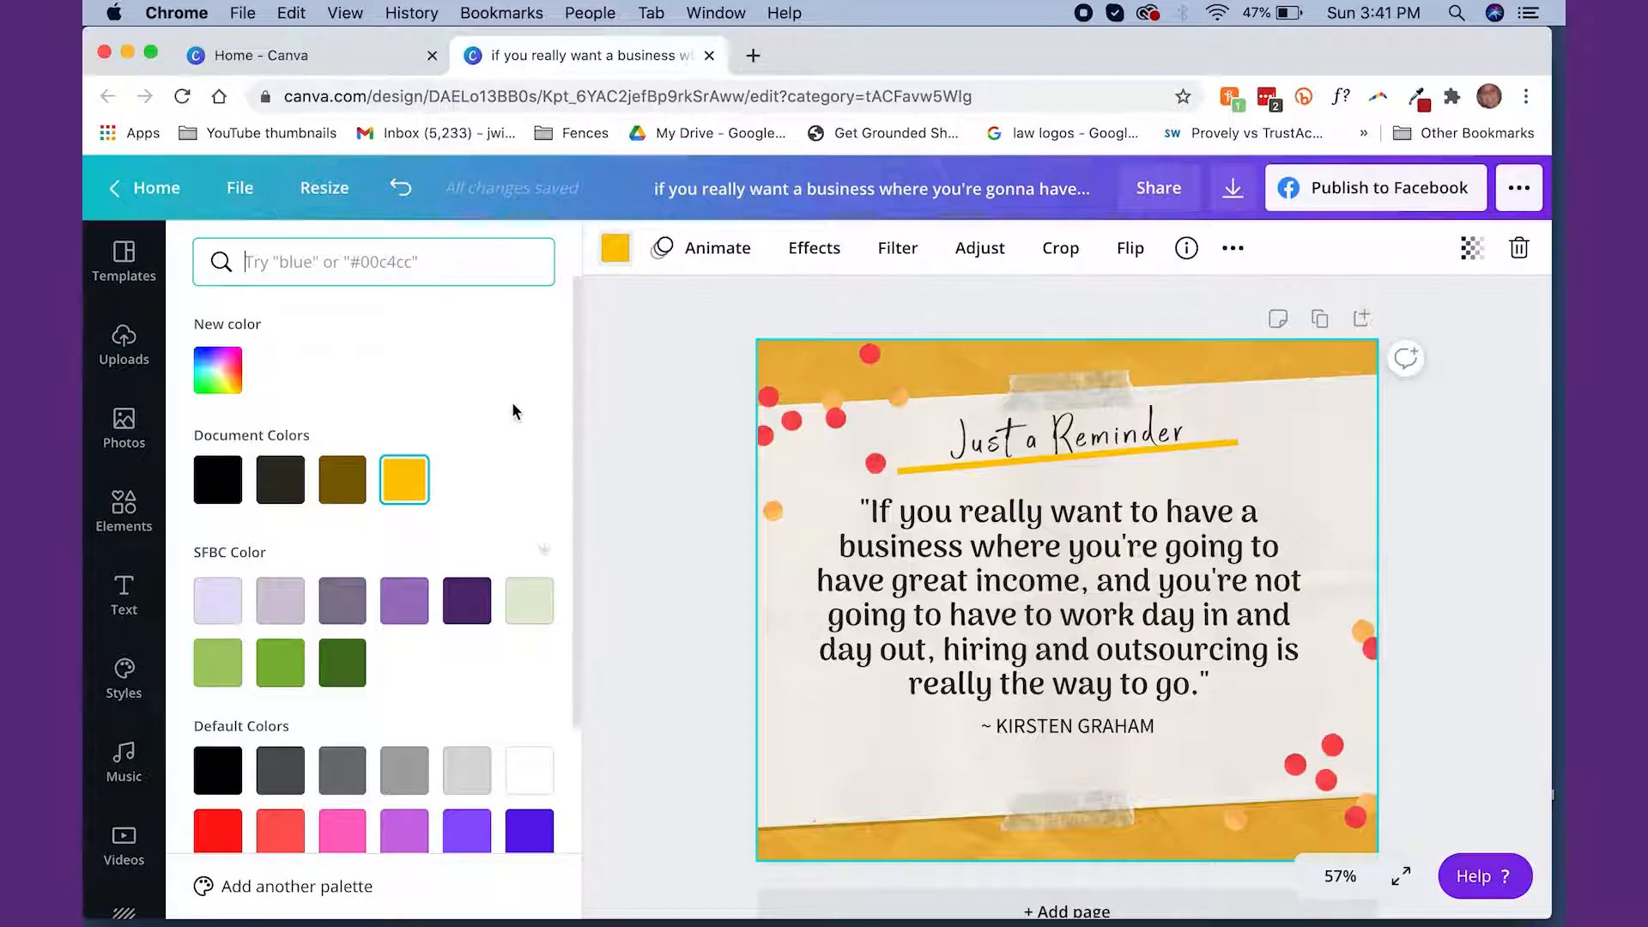
scroll(510, 427, down, 2)
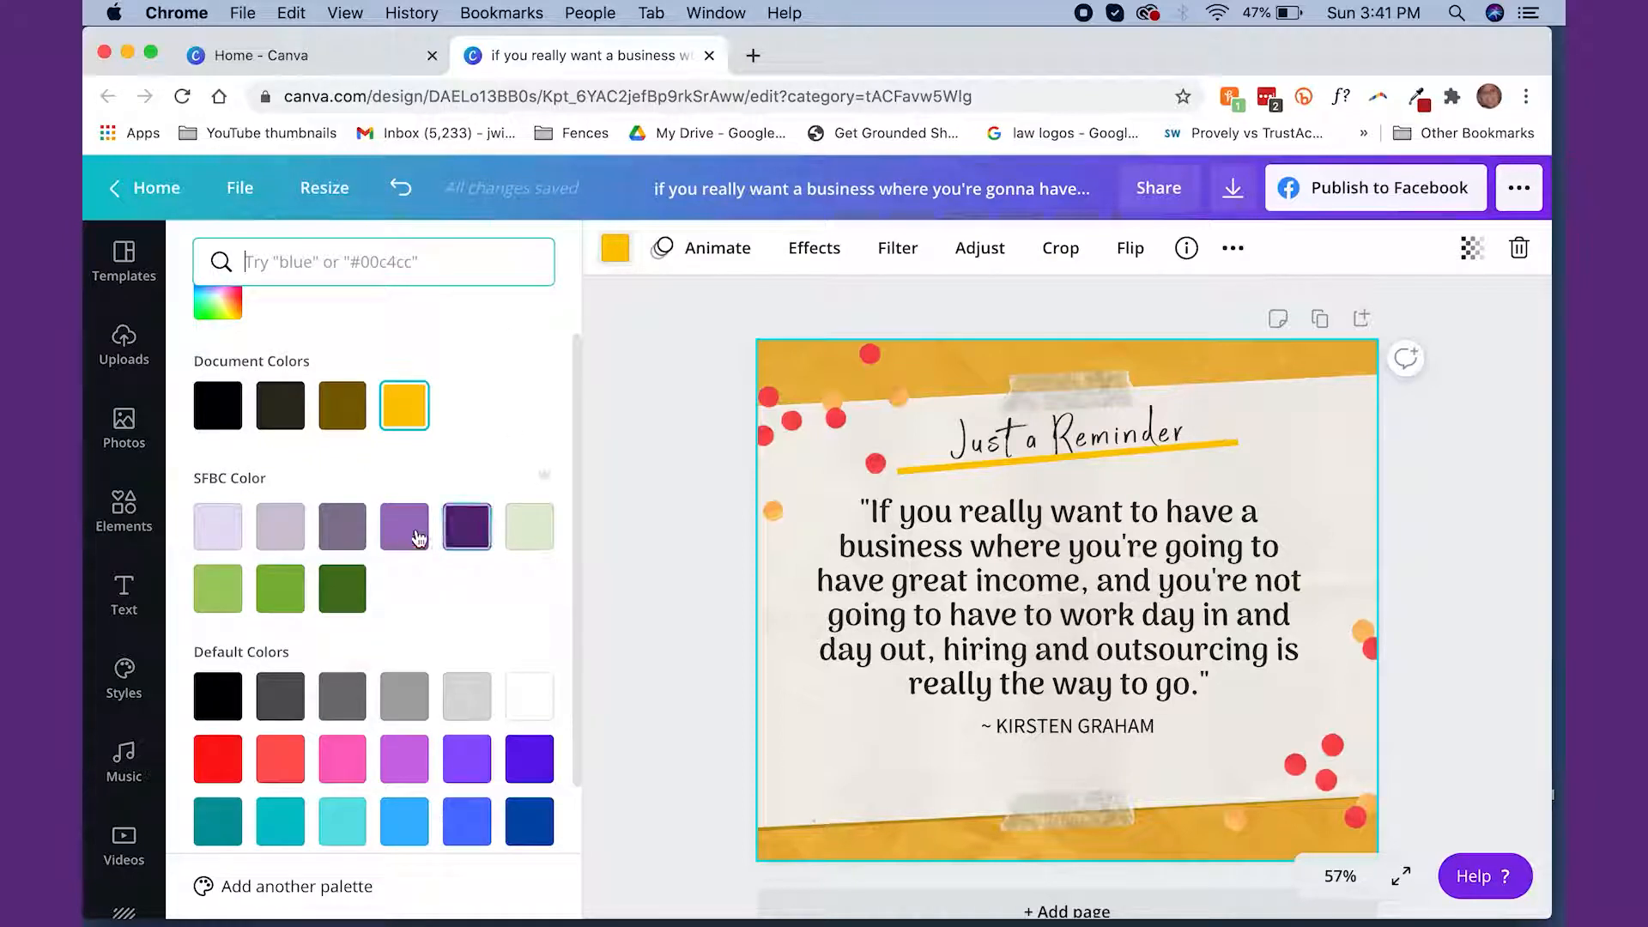
click(284, 534)
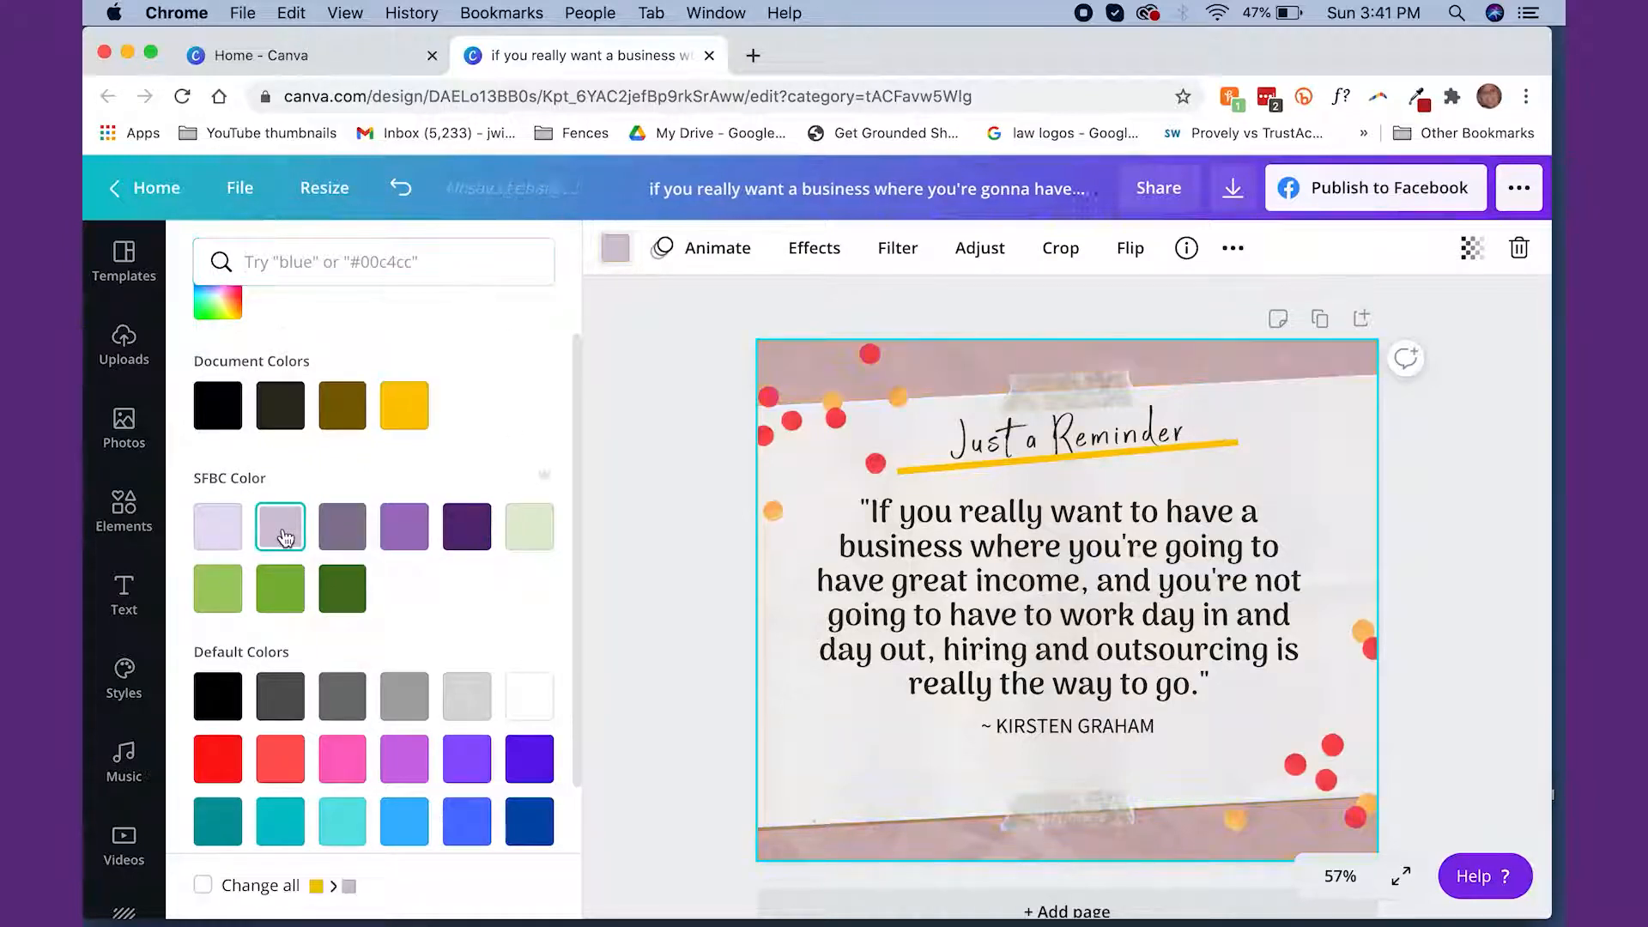
click(463, 541)
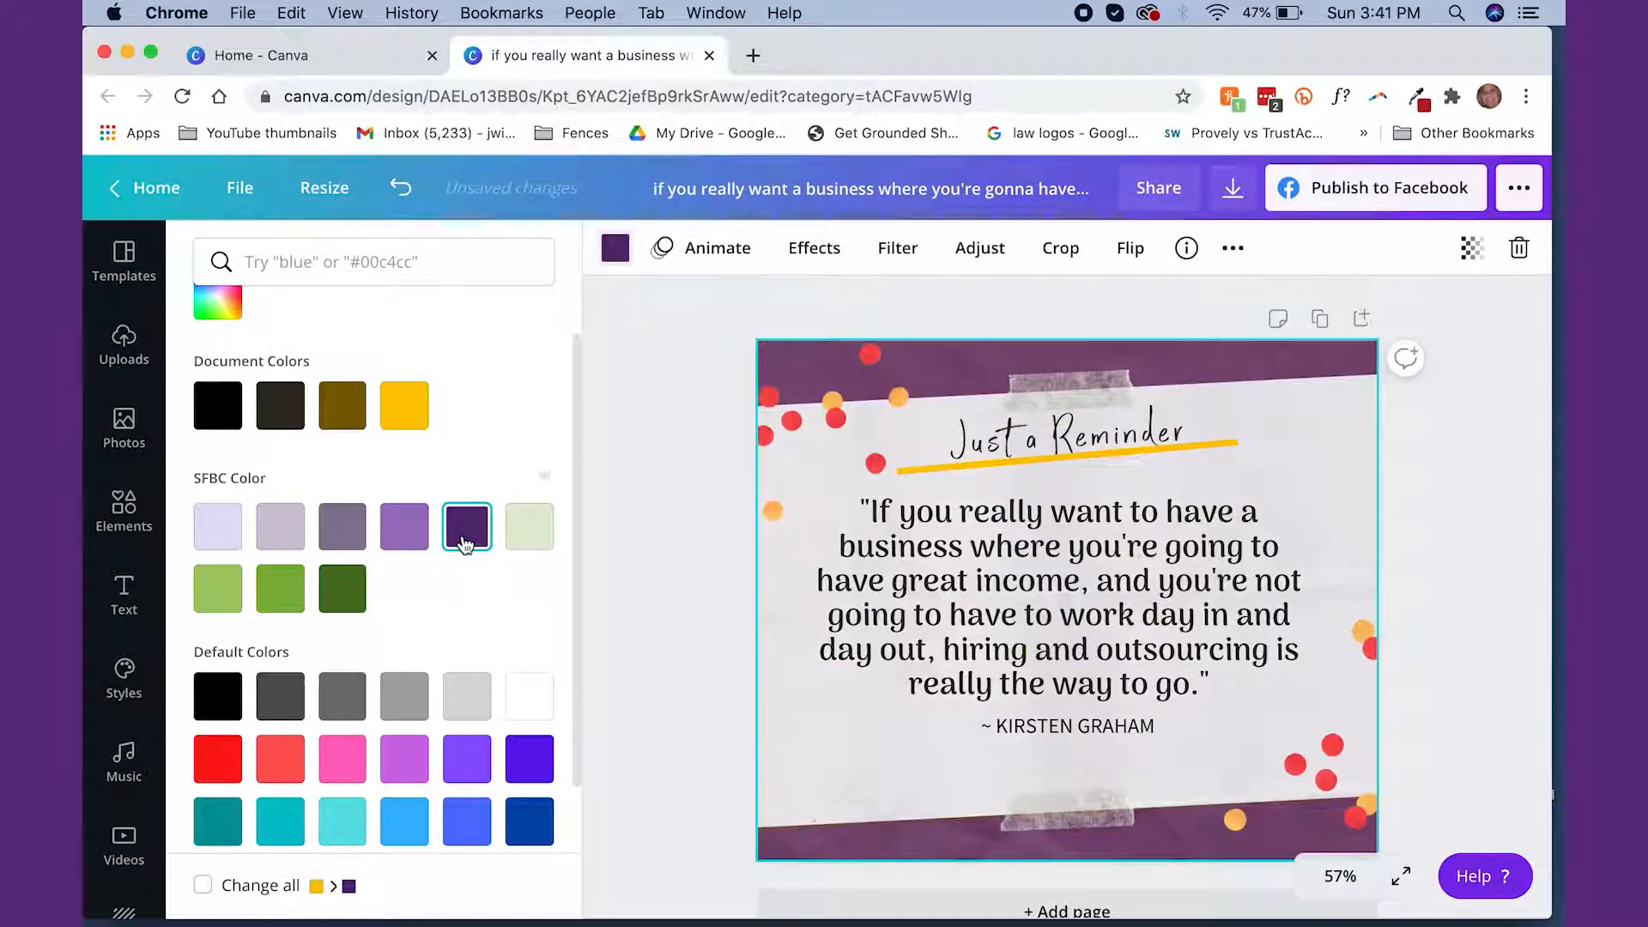
Delete the red and orange confetti graphics from the upper-left and lower-right corners of the design
click(879, 409)
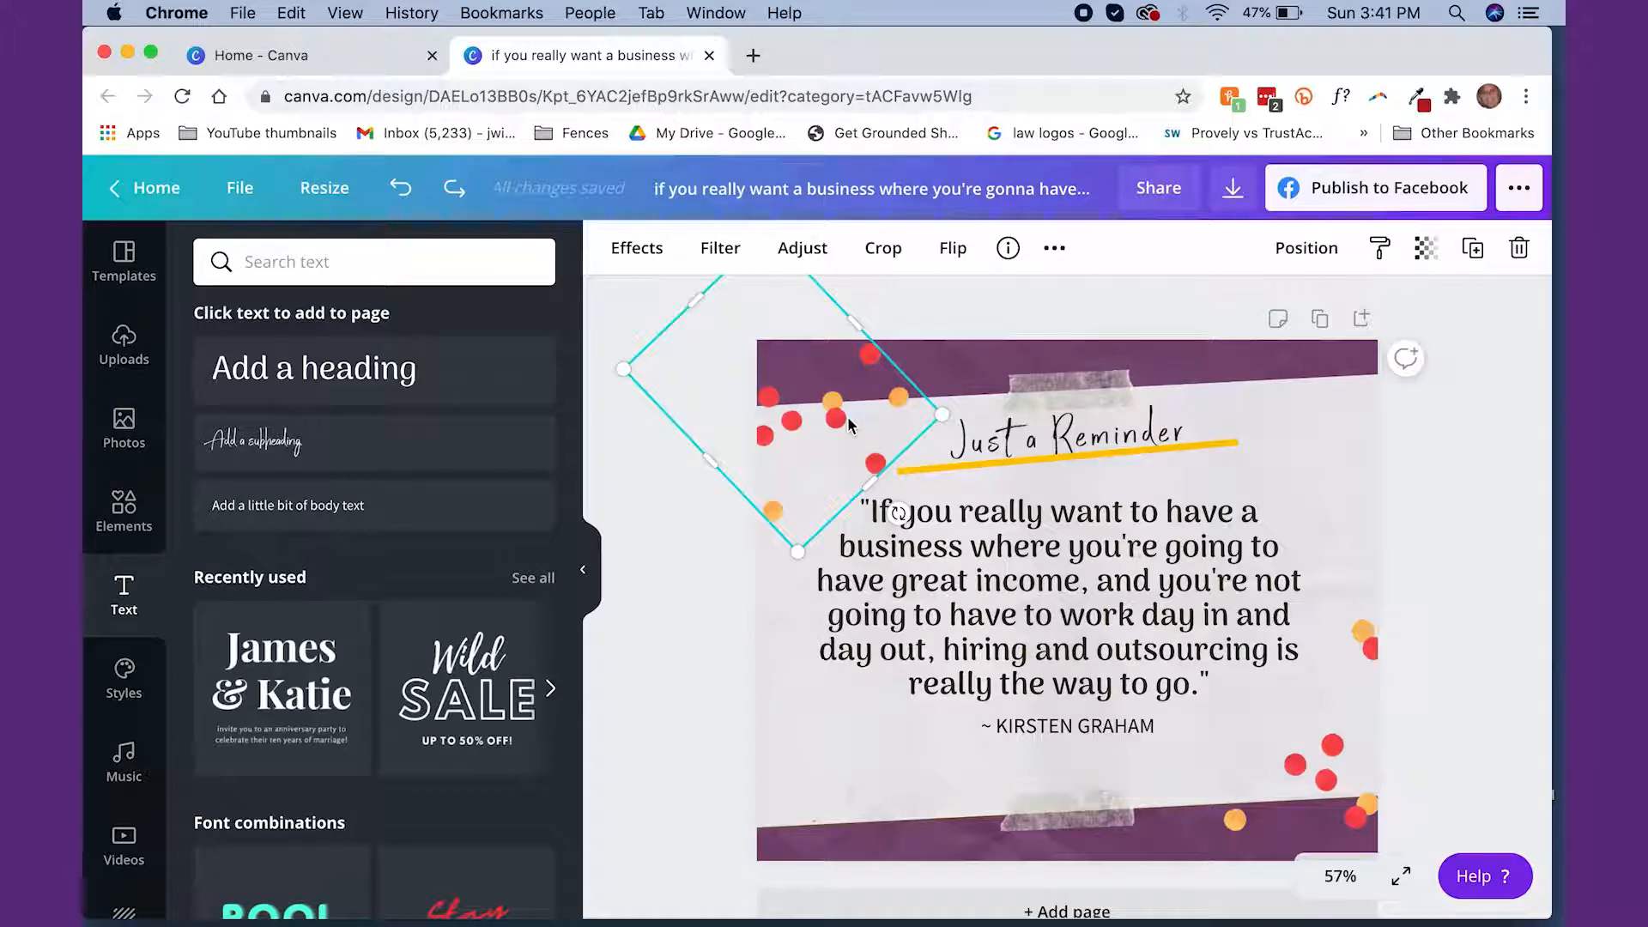
key(Delete)
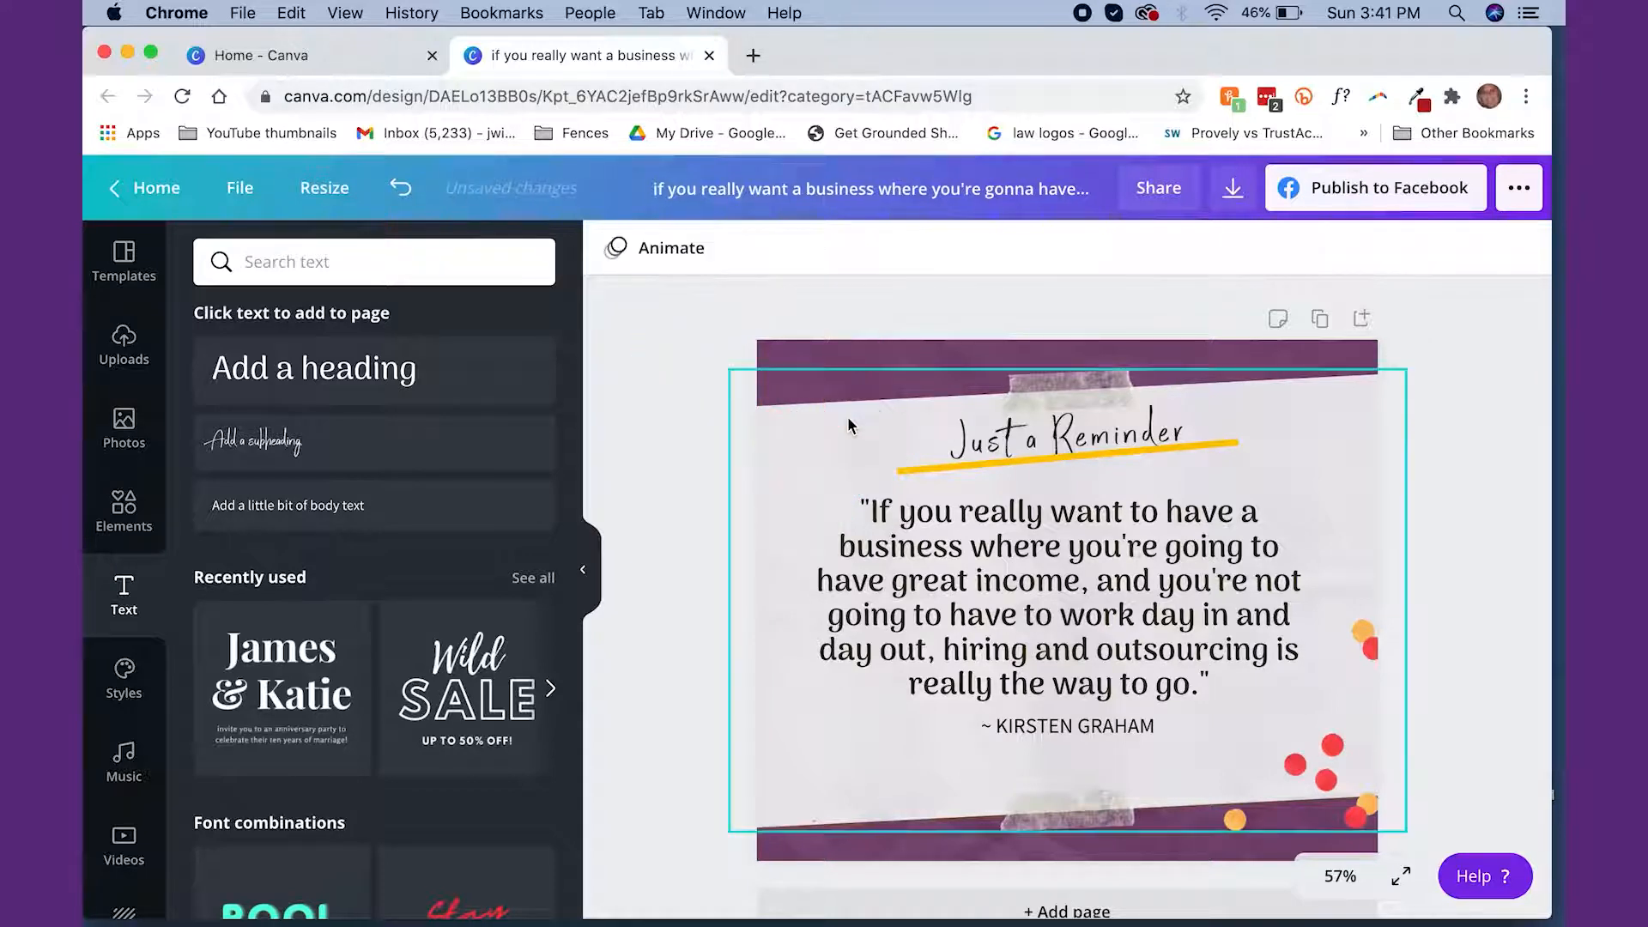
click(1296, 770)
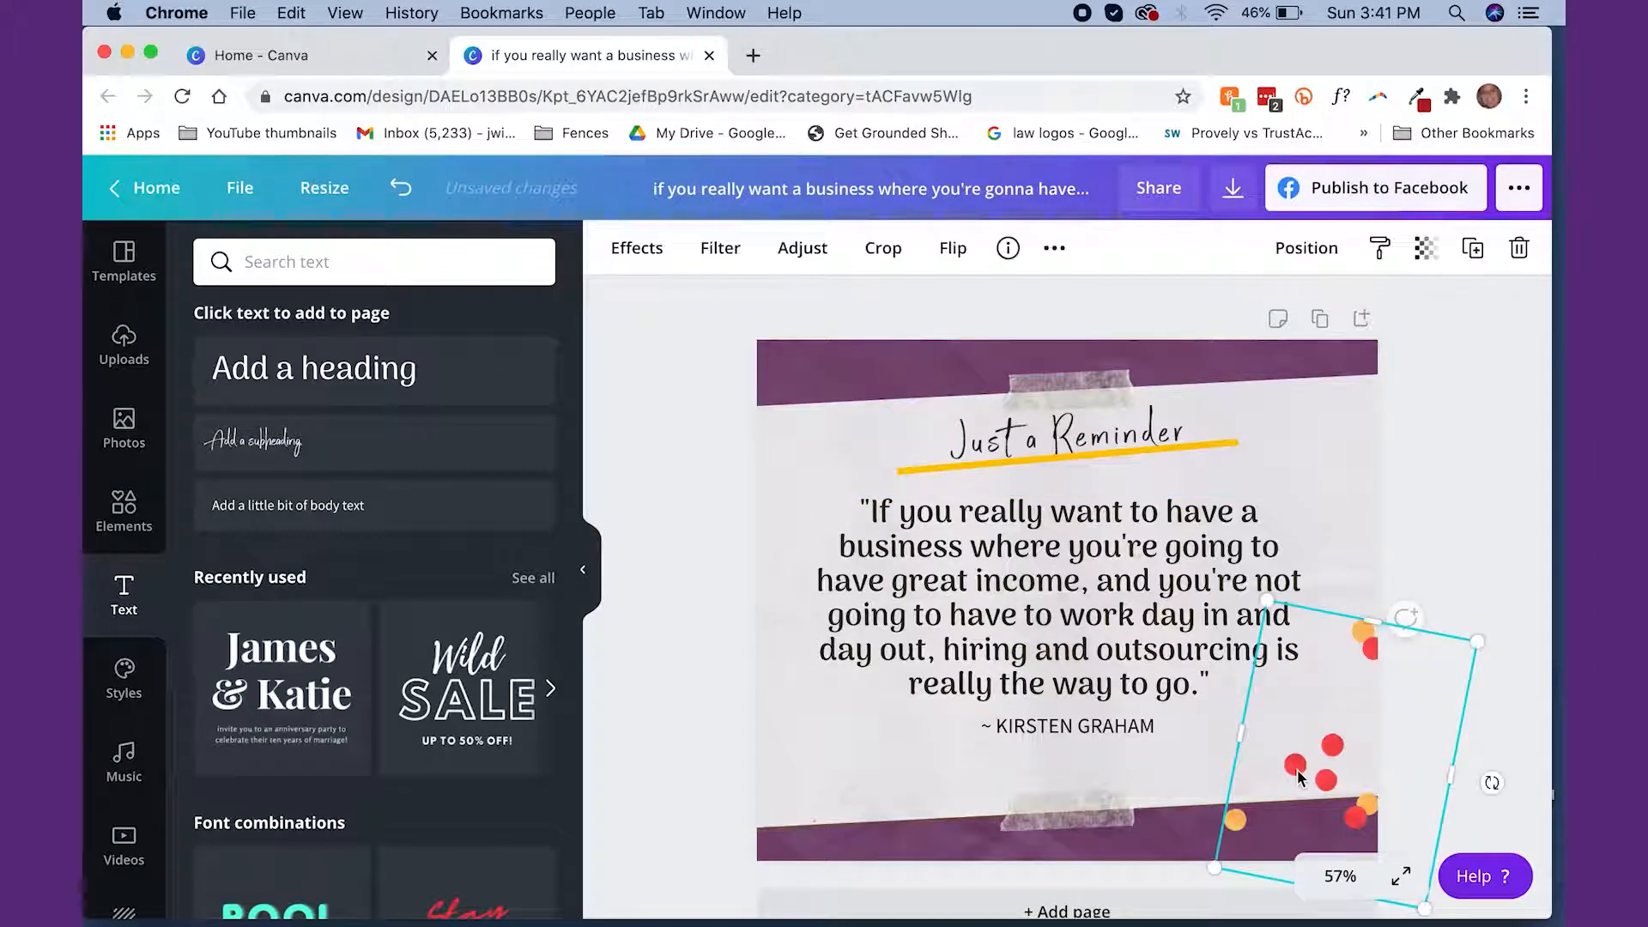
key(Delete)
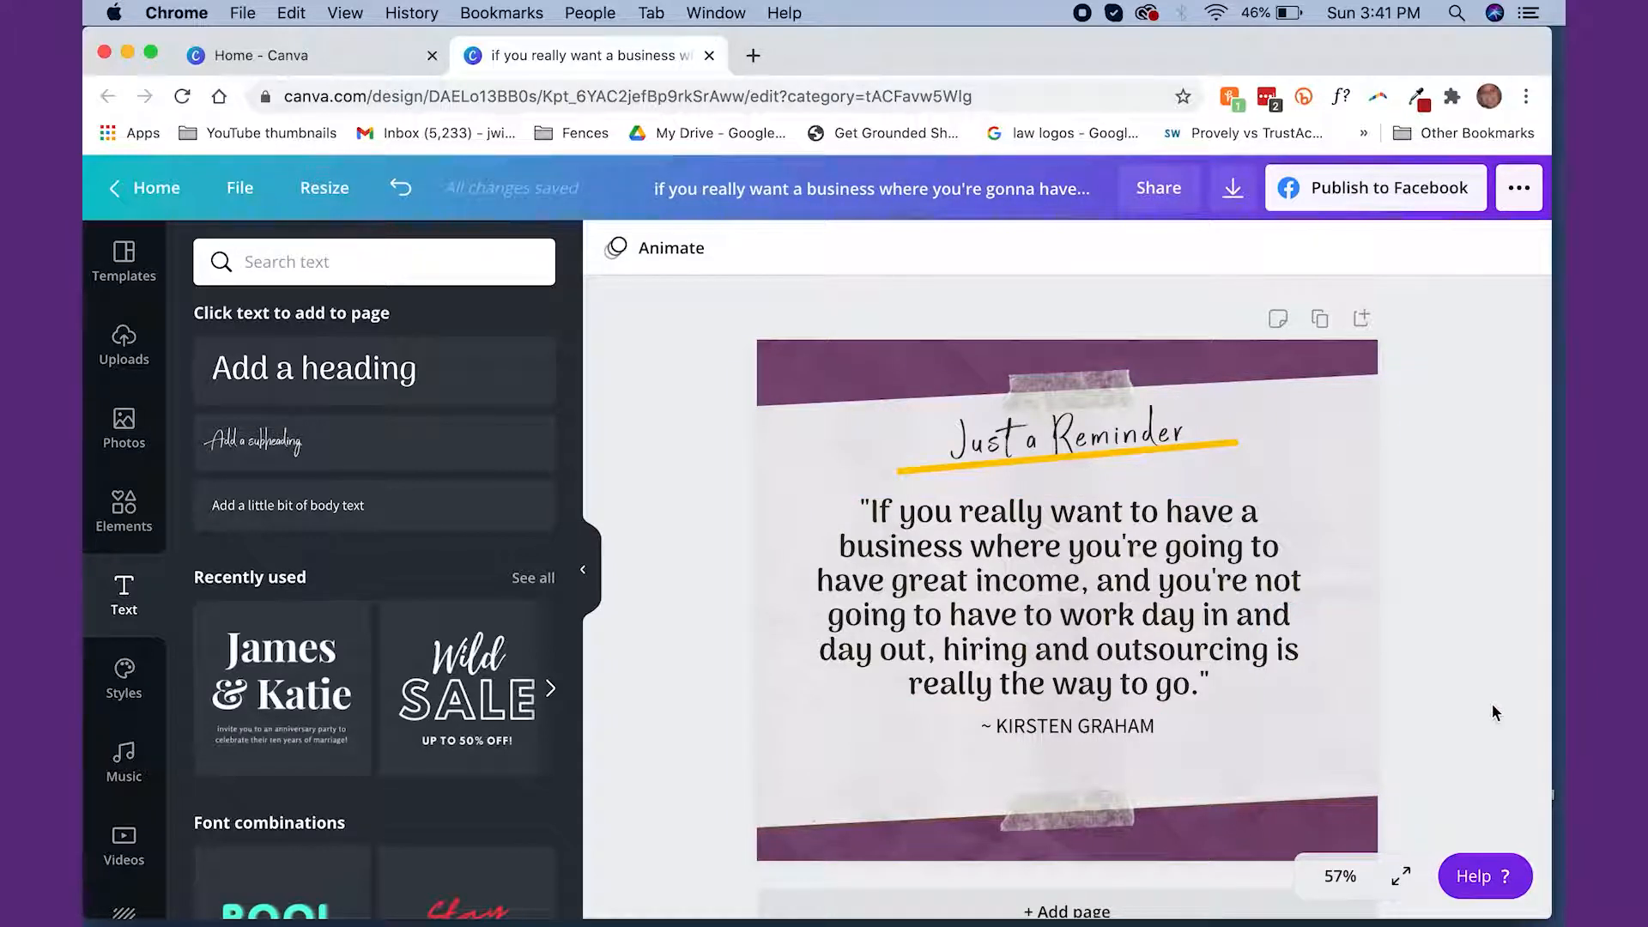
Recolor the yellow underline below the "Just a Reminder" heading with the dark purple brand color
click(1207, 445)
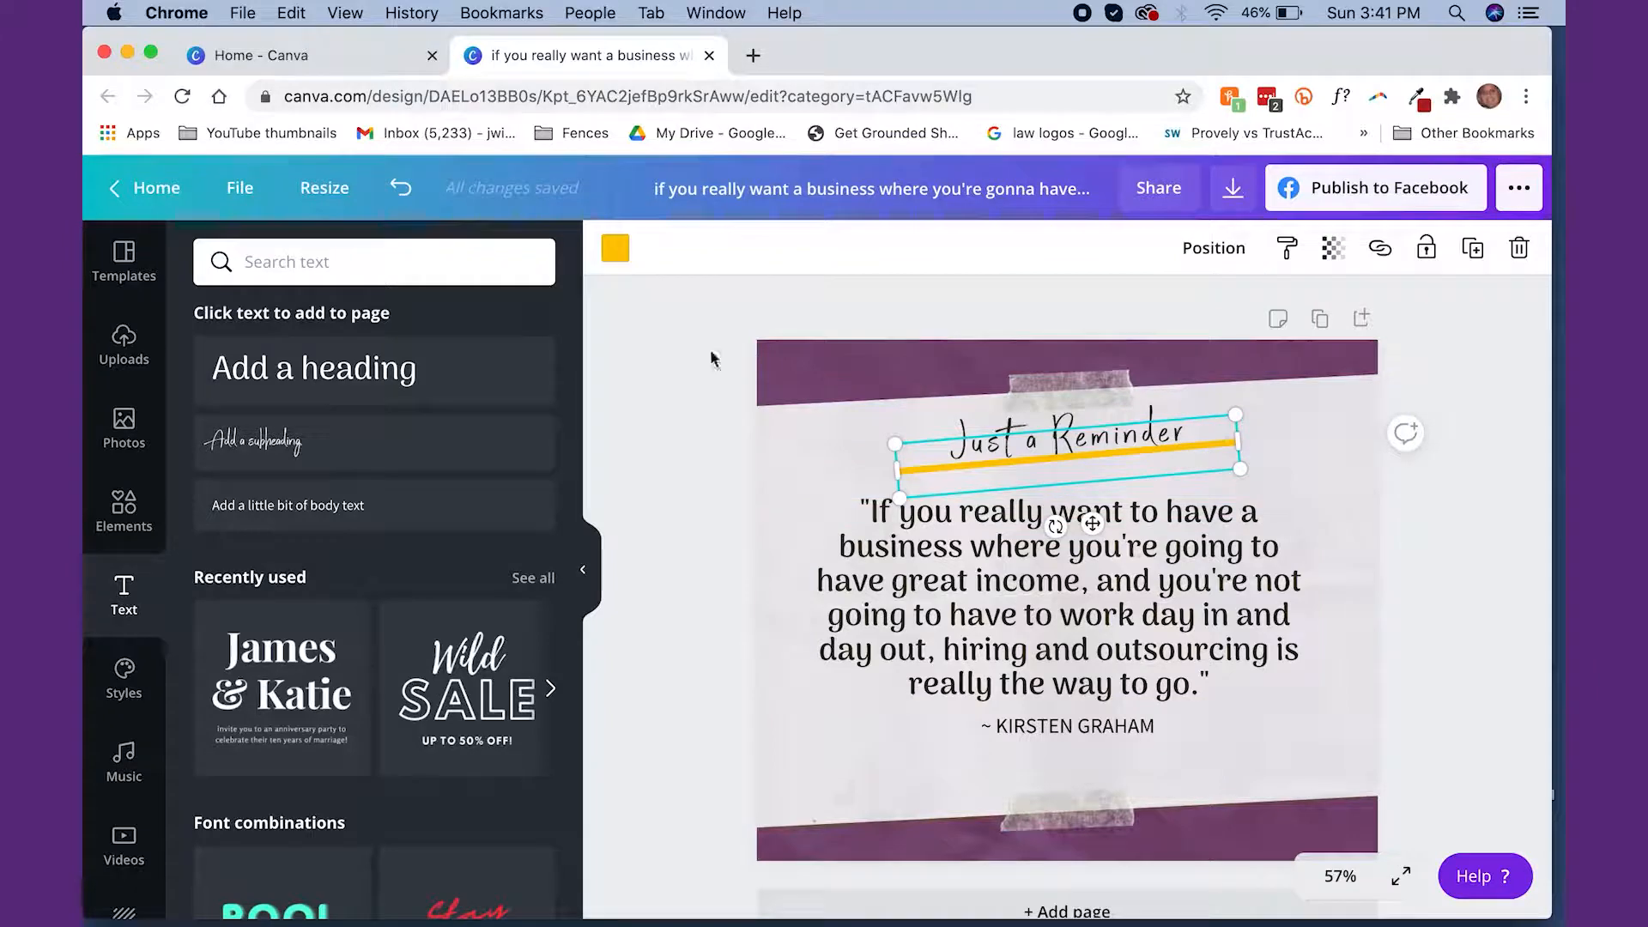
click(615, 249)
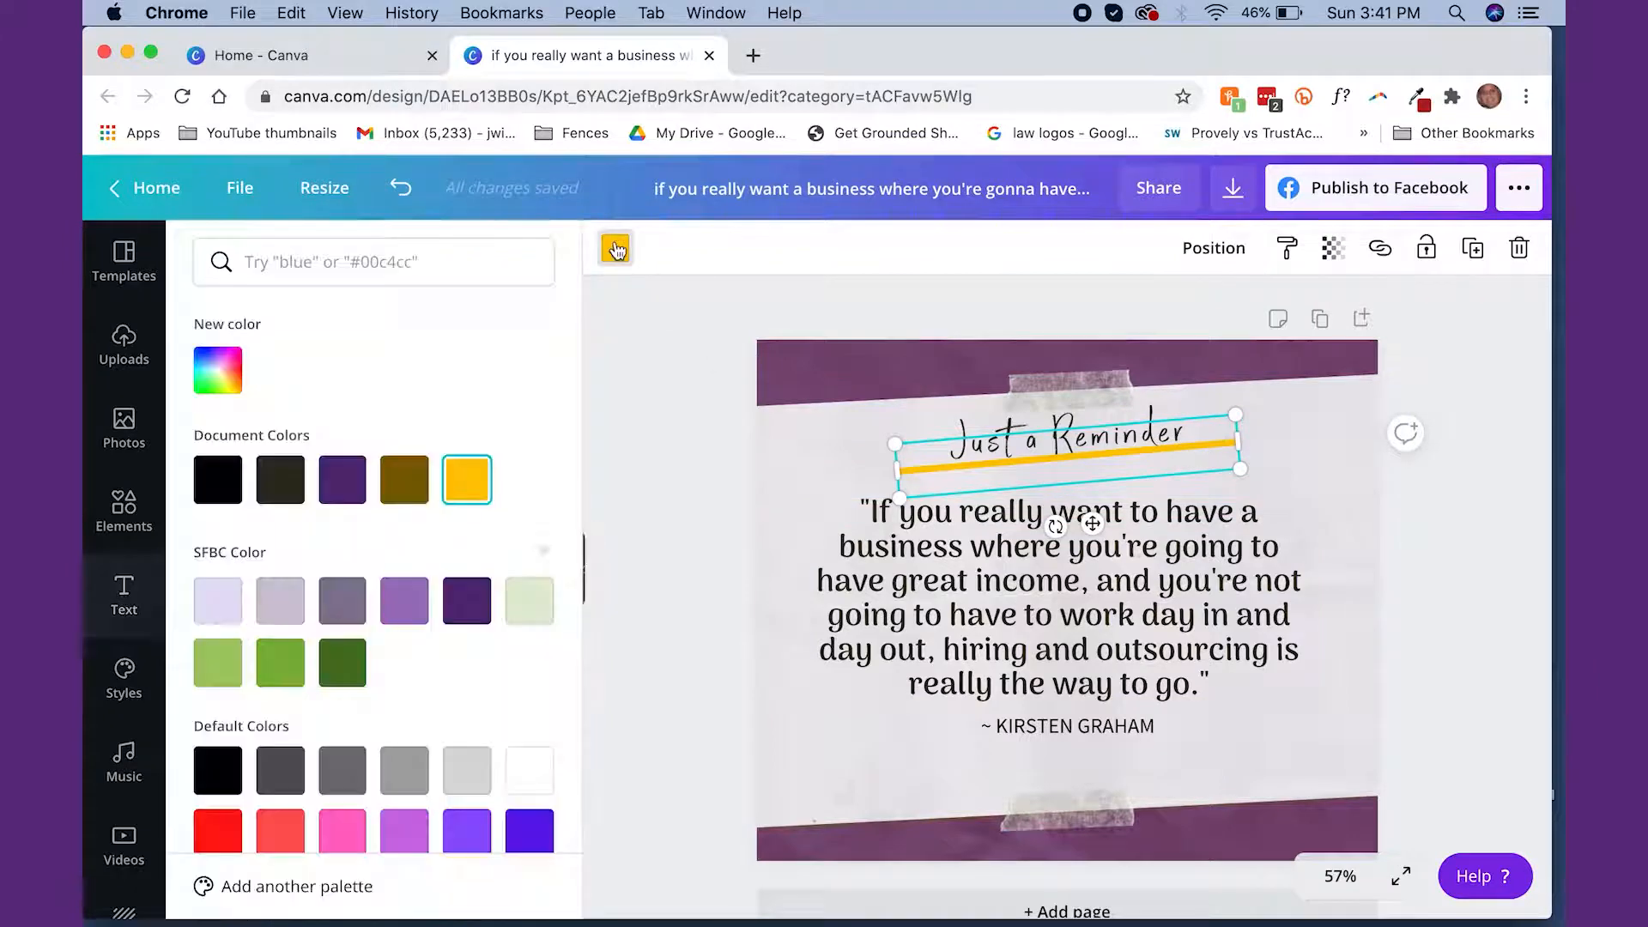
click(467, 600)
click(635, 563)
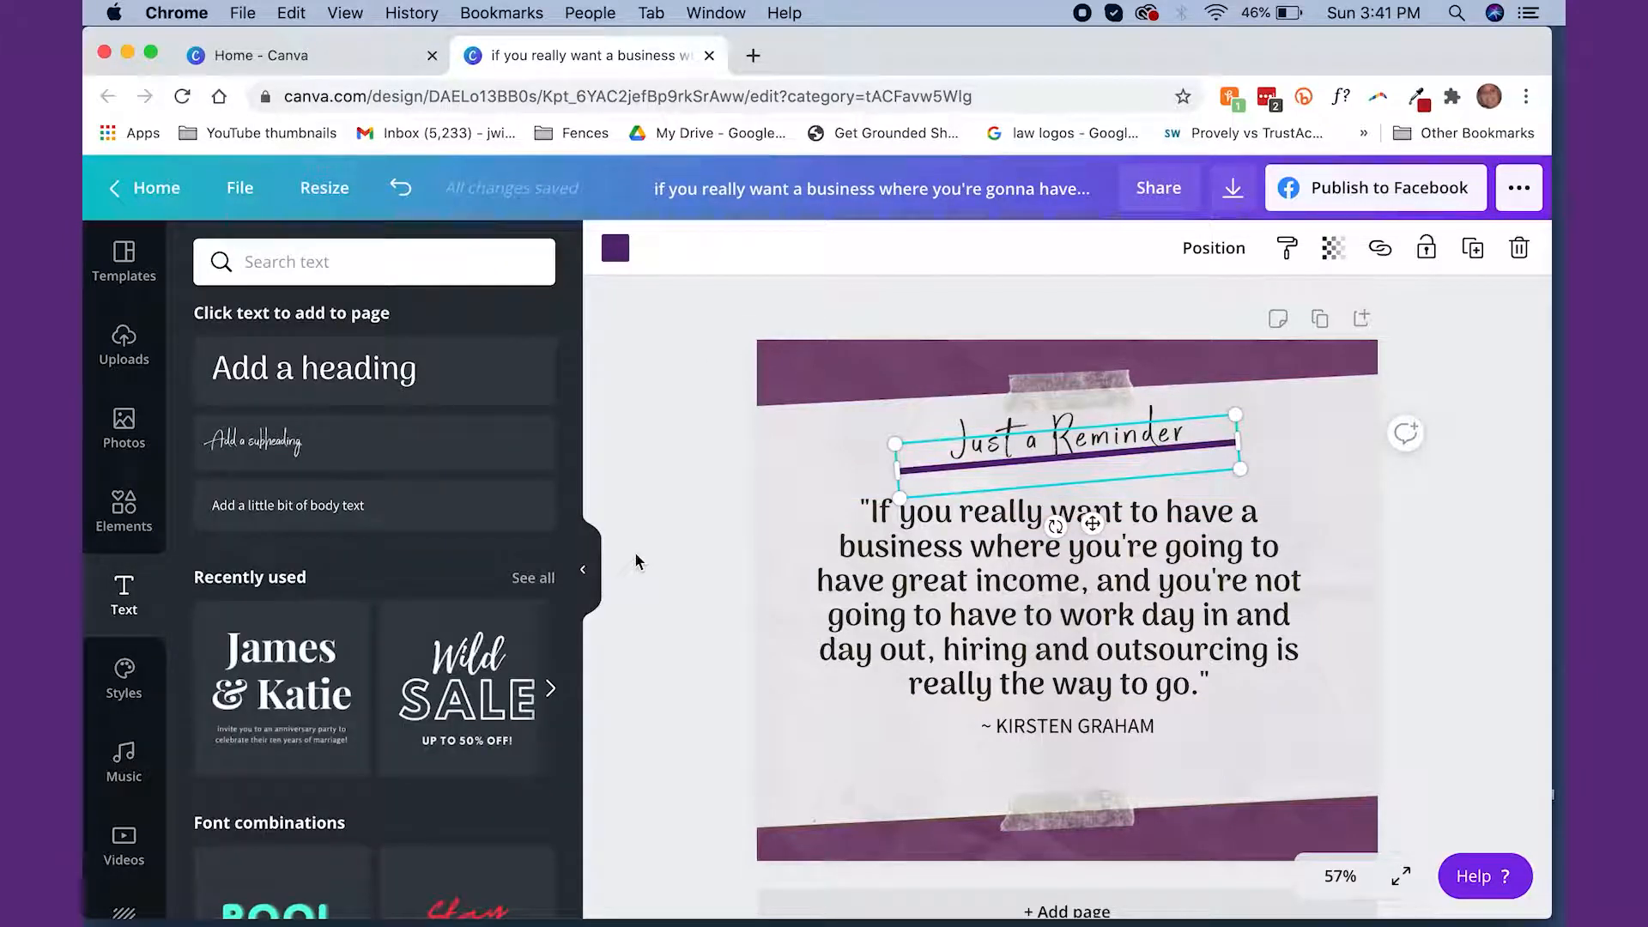
Search the elements for DOTS and add the round cluster of scattered dots to the design
click(115, 517)
scroll(344, 549, down, 10)
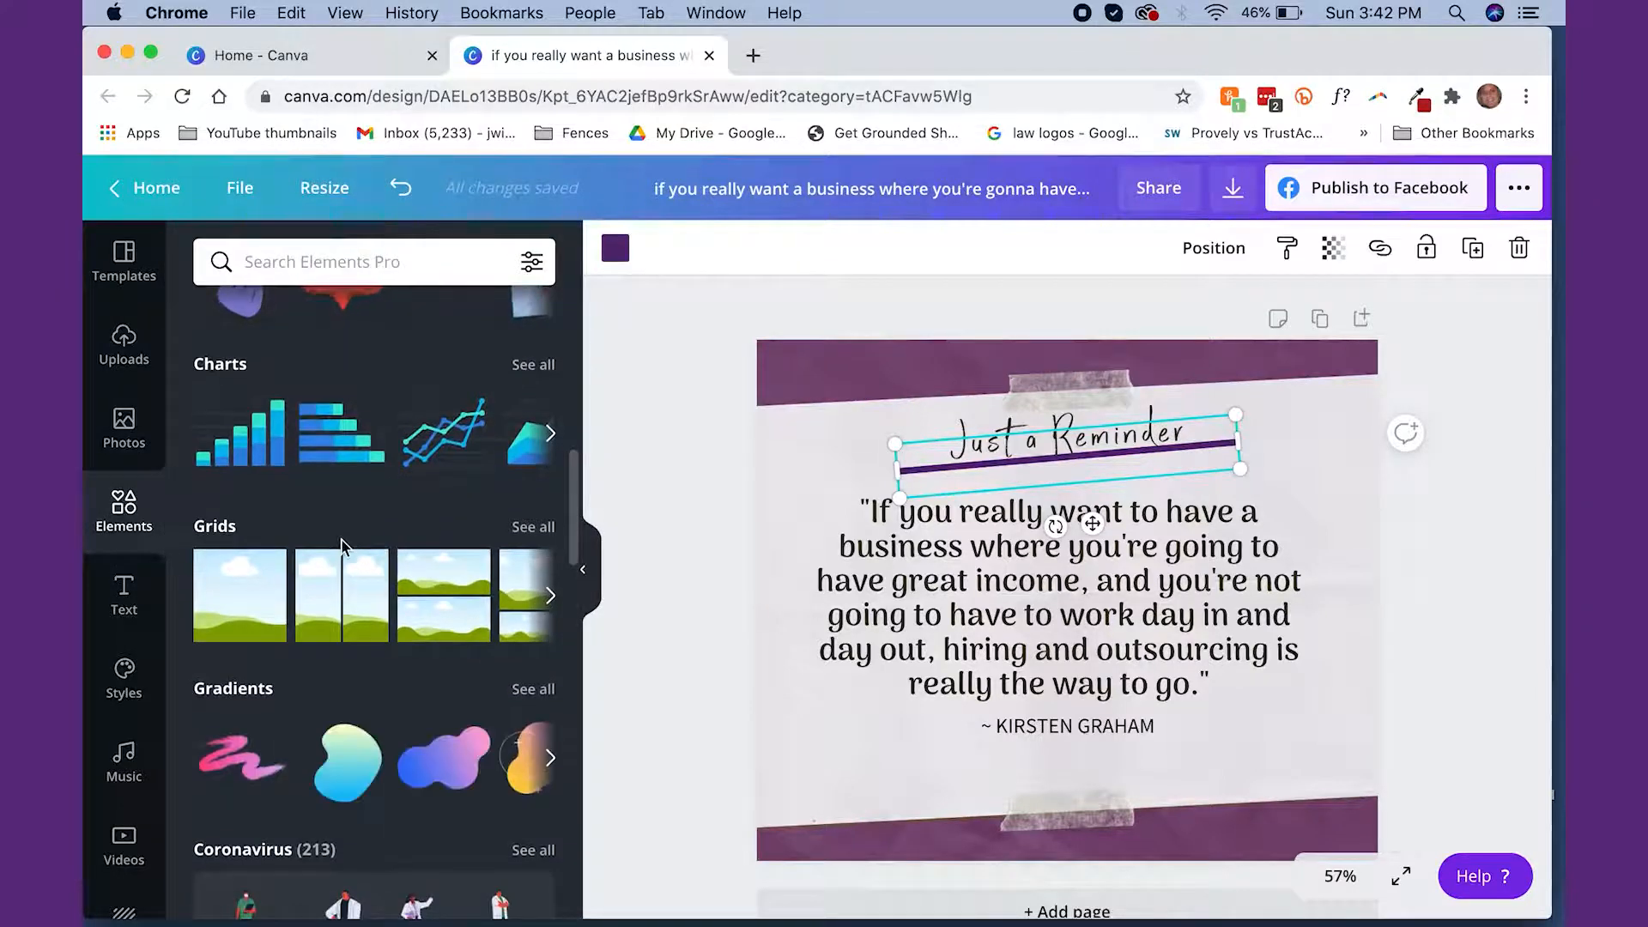
scroll(342, 539, up, 2)
click(378, 262)
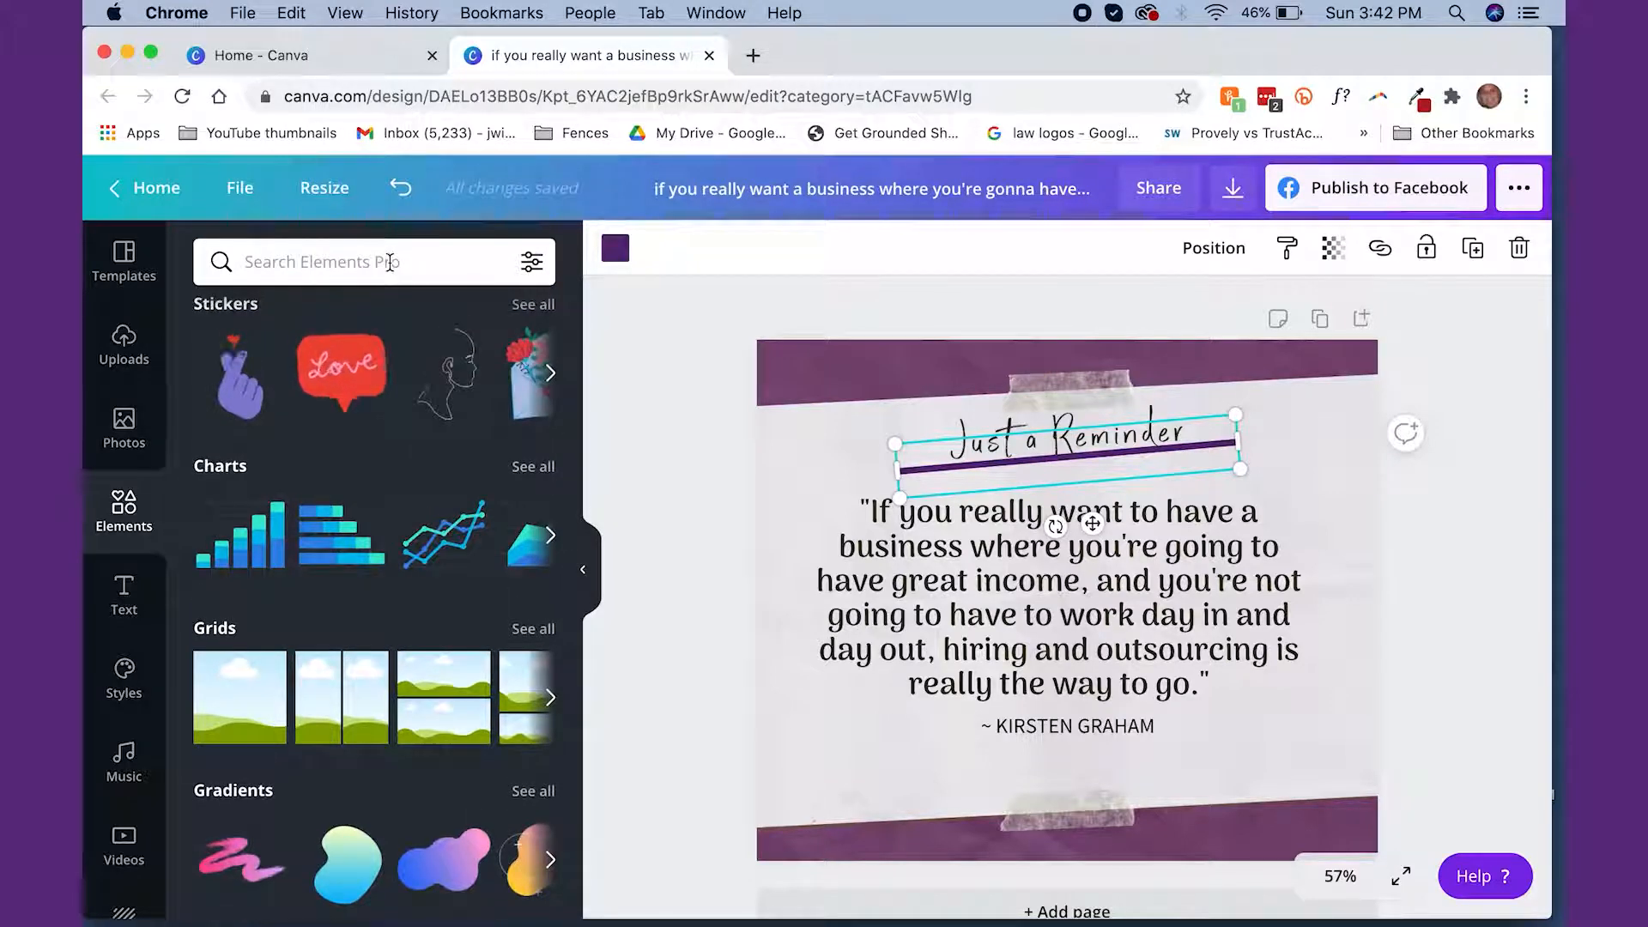
text(DOTS)
key(Return)
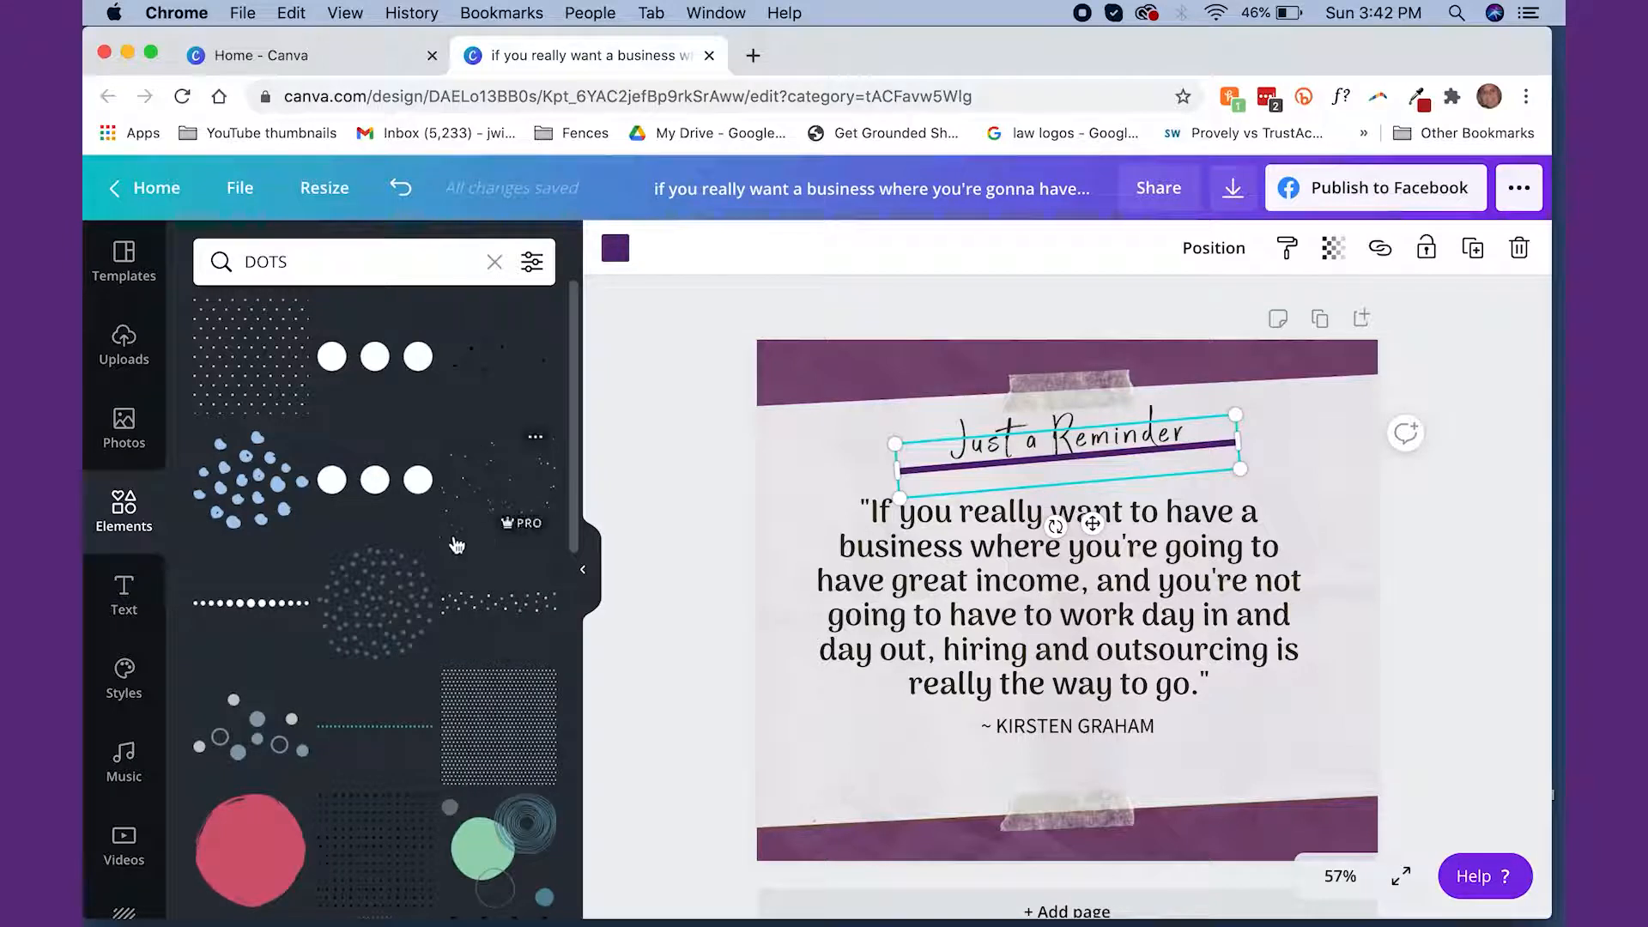
click(348, 636)
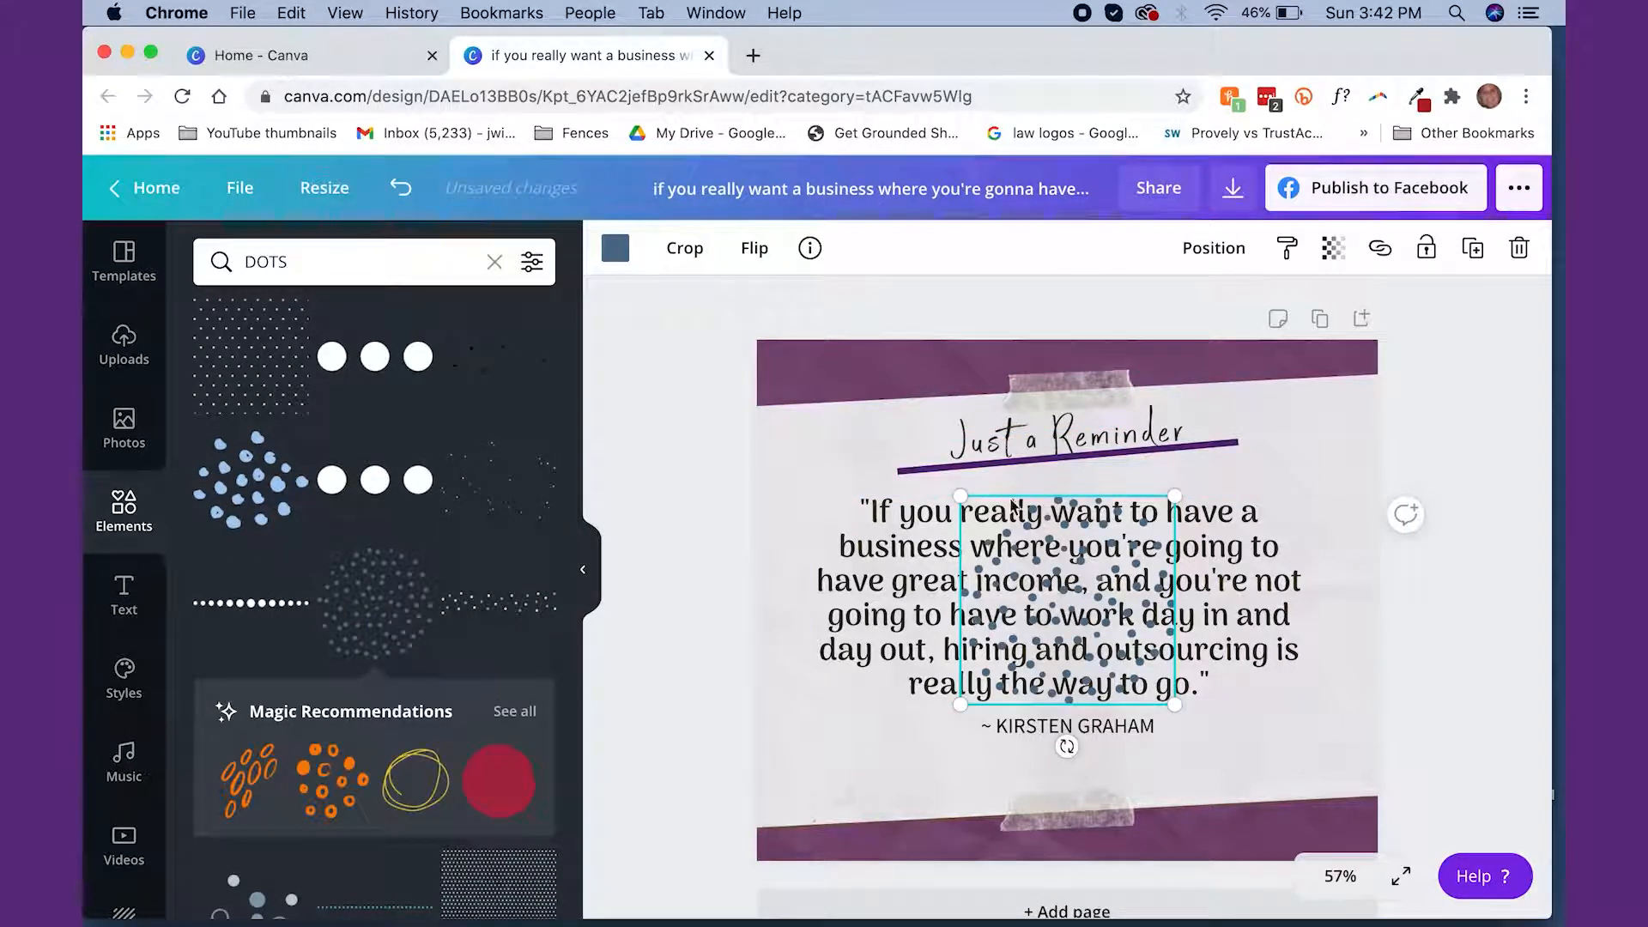
Color the dots graphic pale lavender from the brand palette, then move it to the design's upper-left corner and enlarge it
click(617, 248)
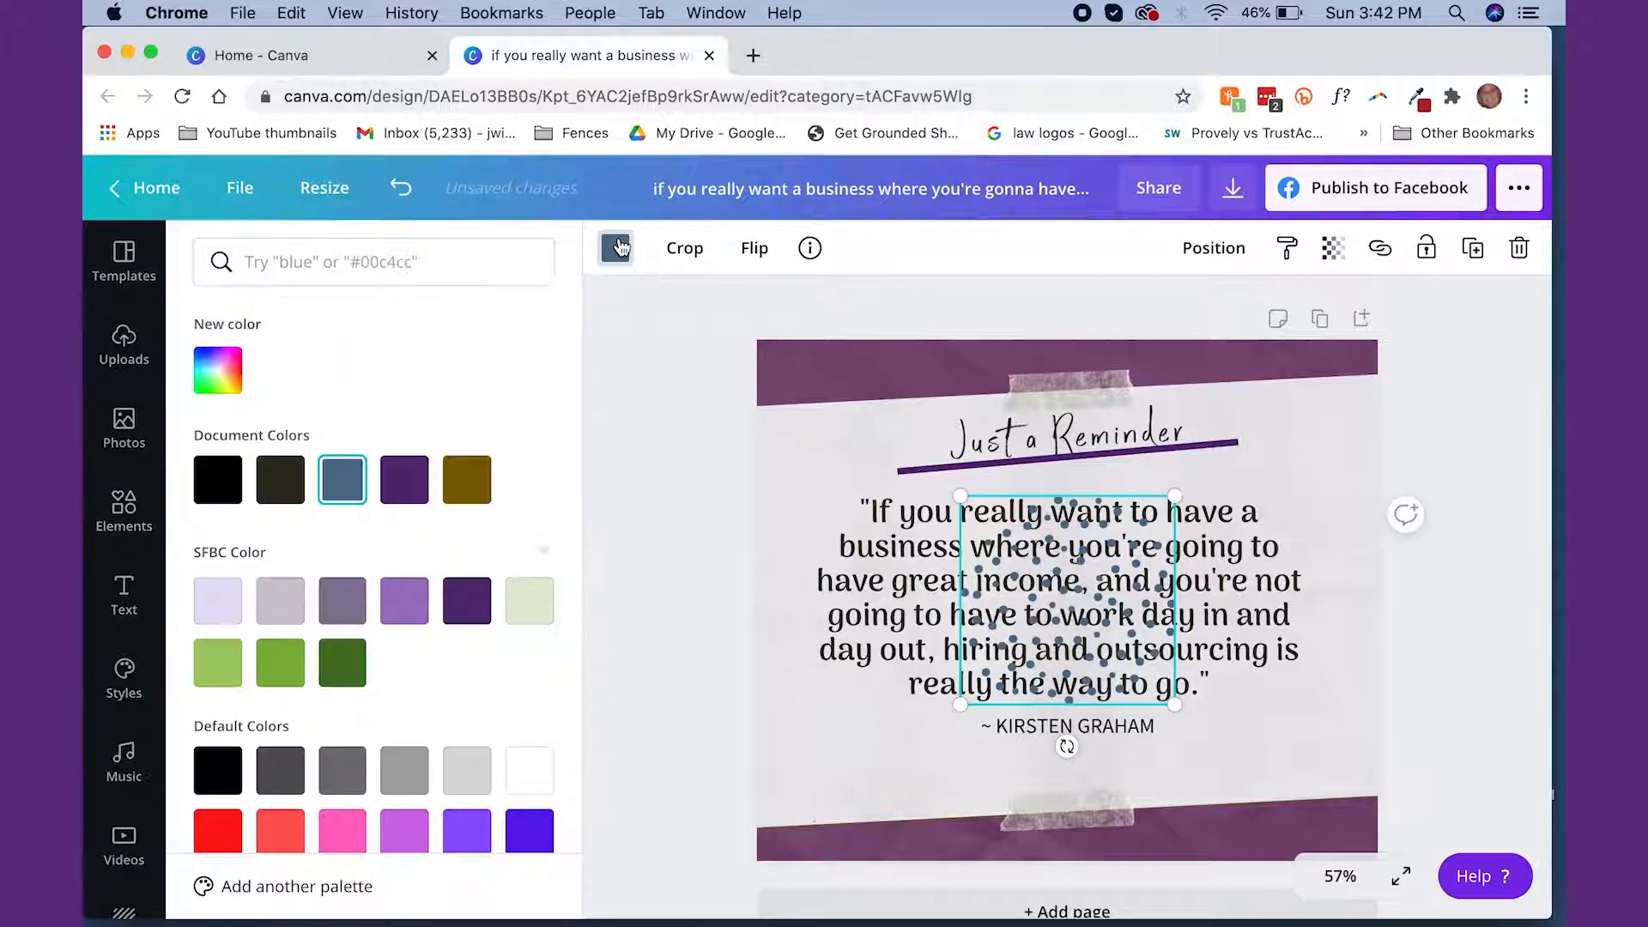
click(220, 601)
drag(1050, 500, 797, 294)
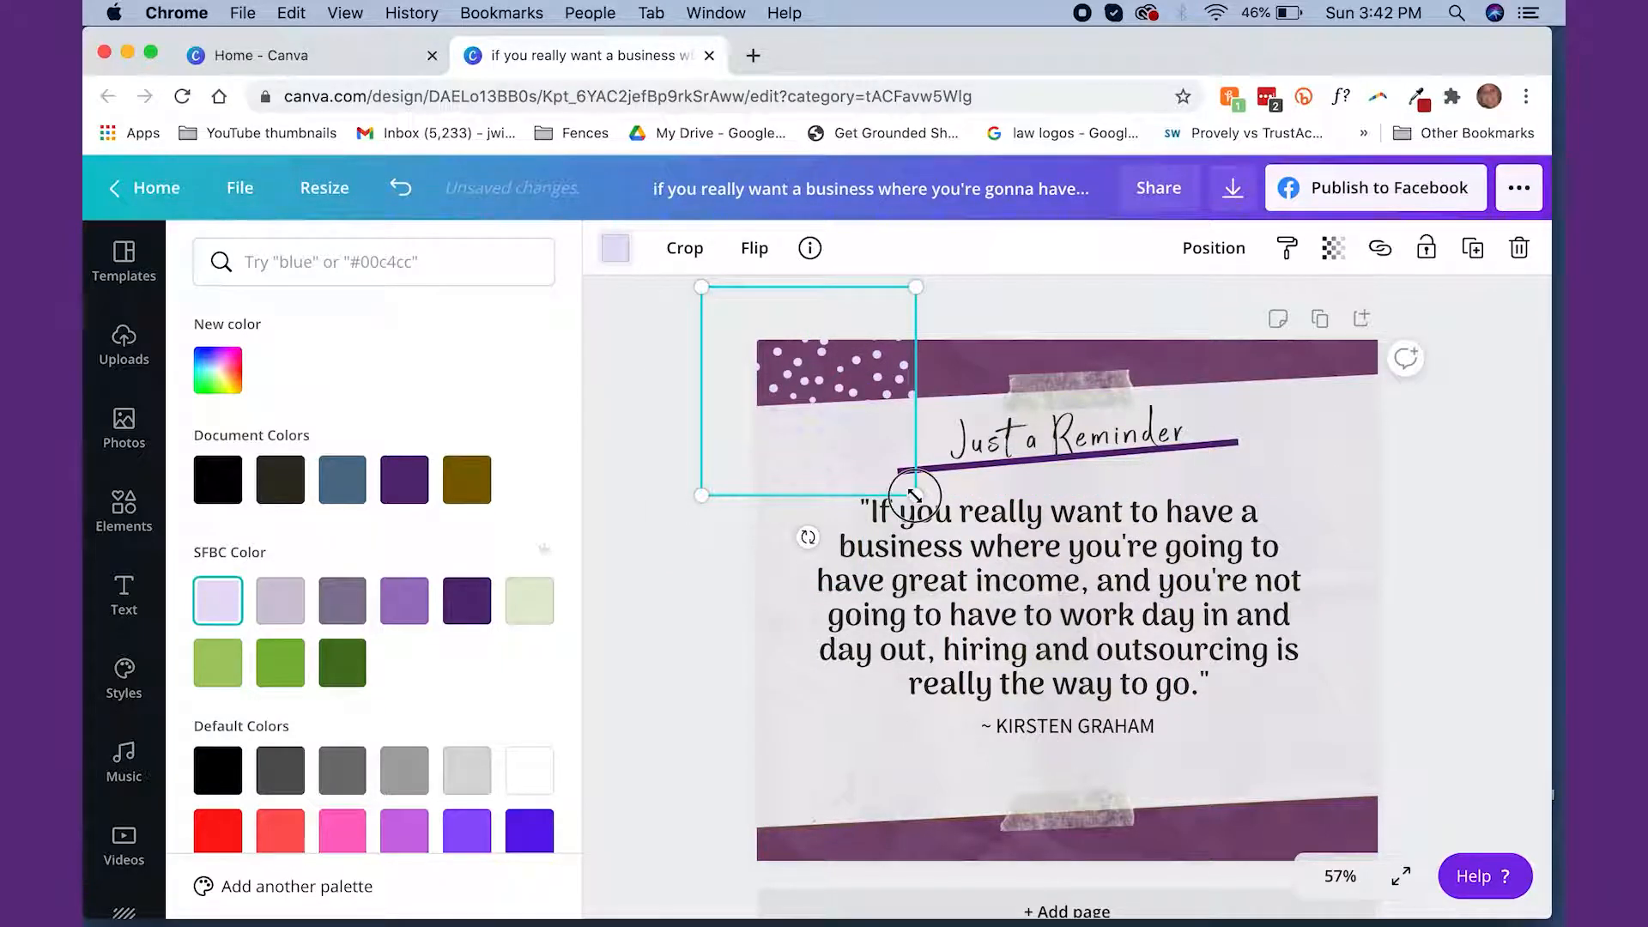
drag(916, 495, 971, 547)
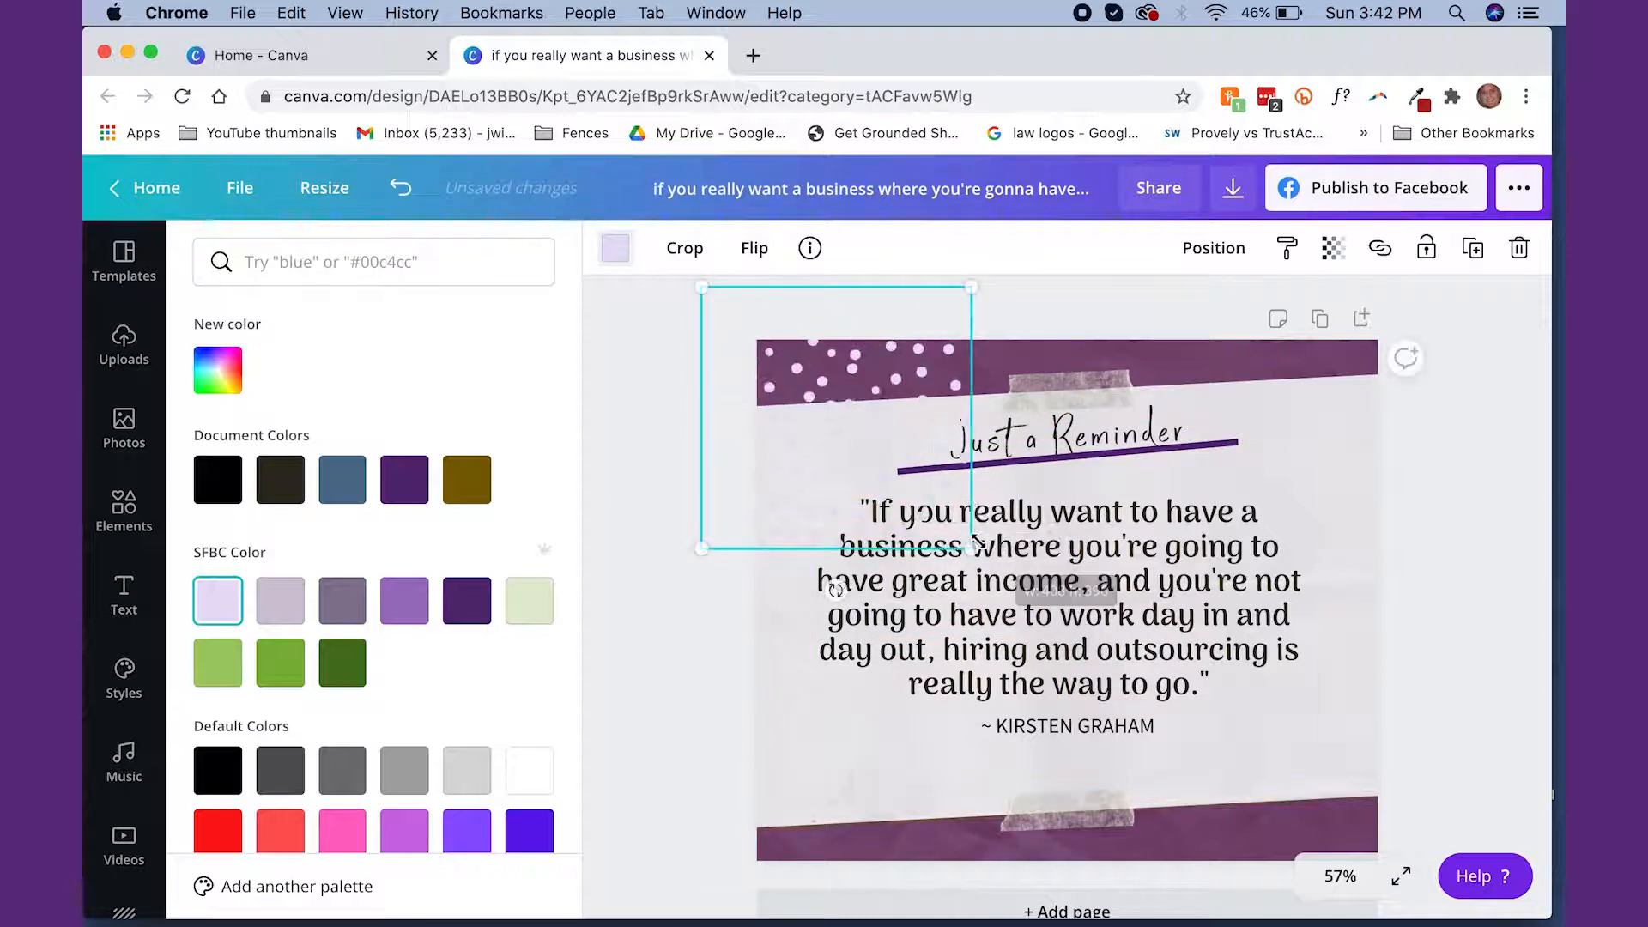
Try the brand greens on the dots graphic and settle on the light green from the SFBC palette
click(537, 604)
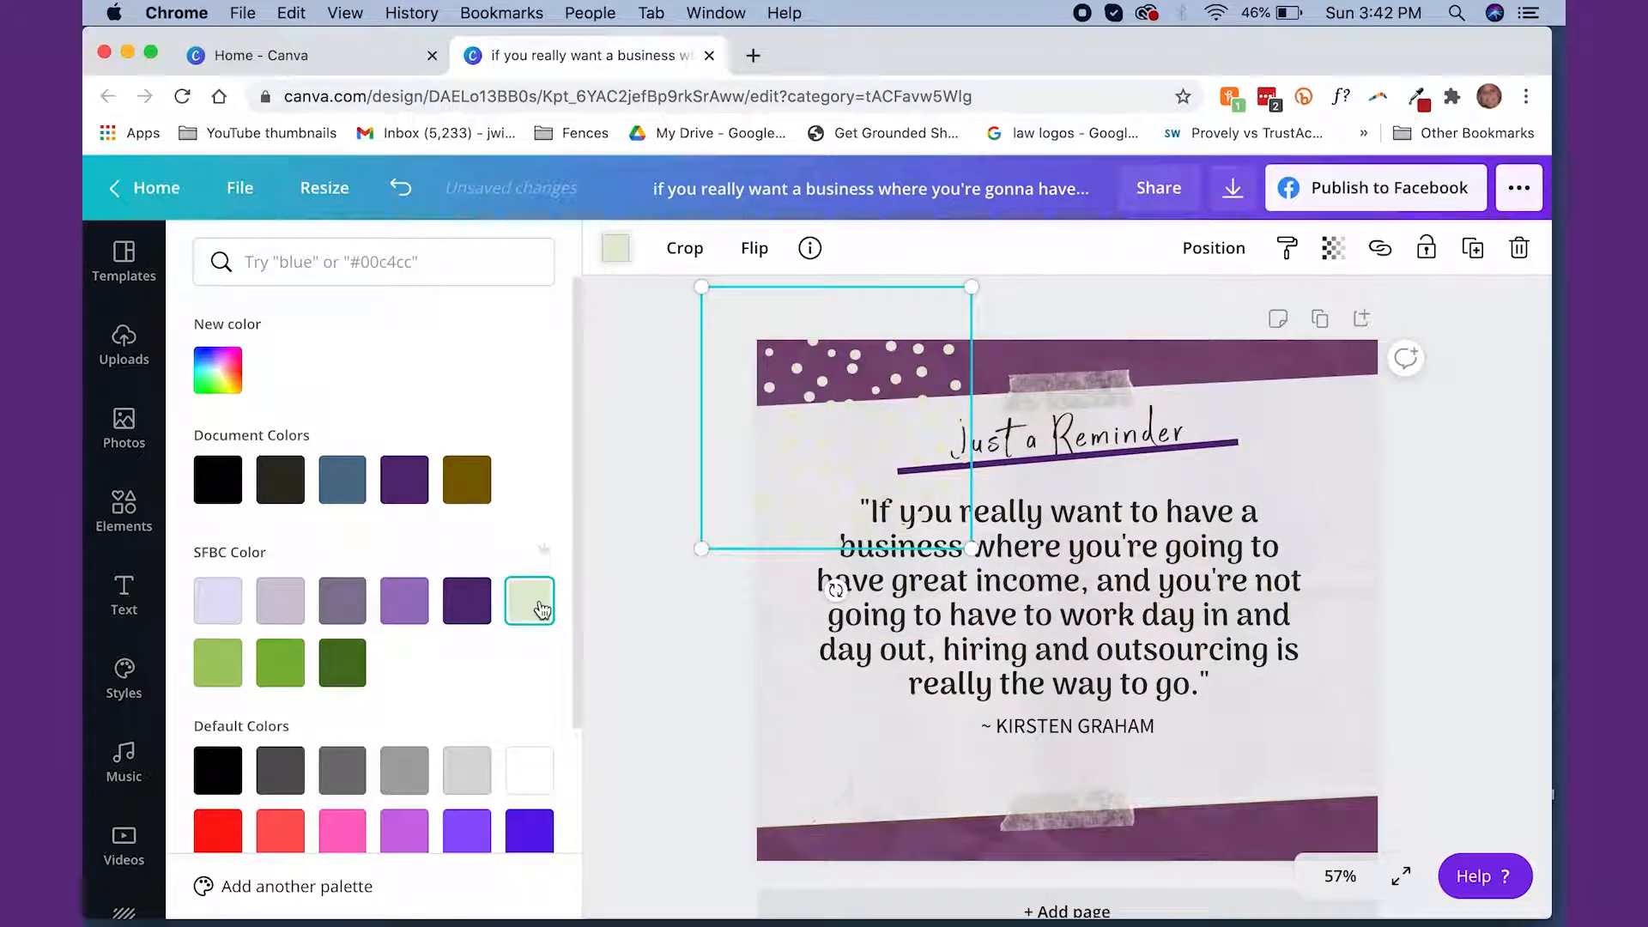
click(335, 668)
click(277, 665)
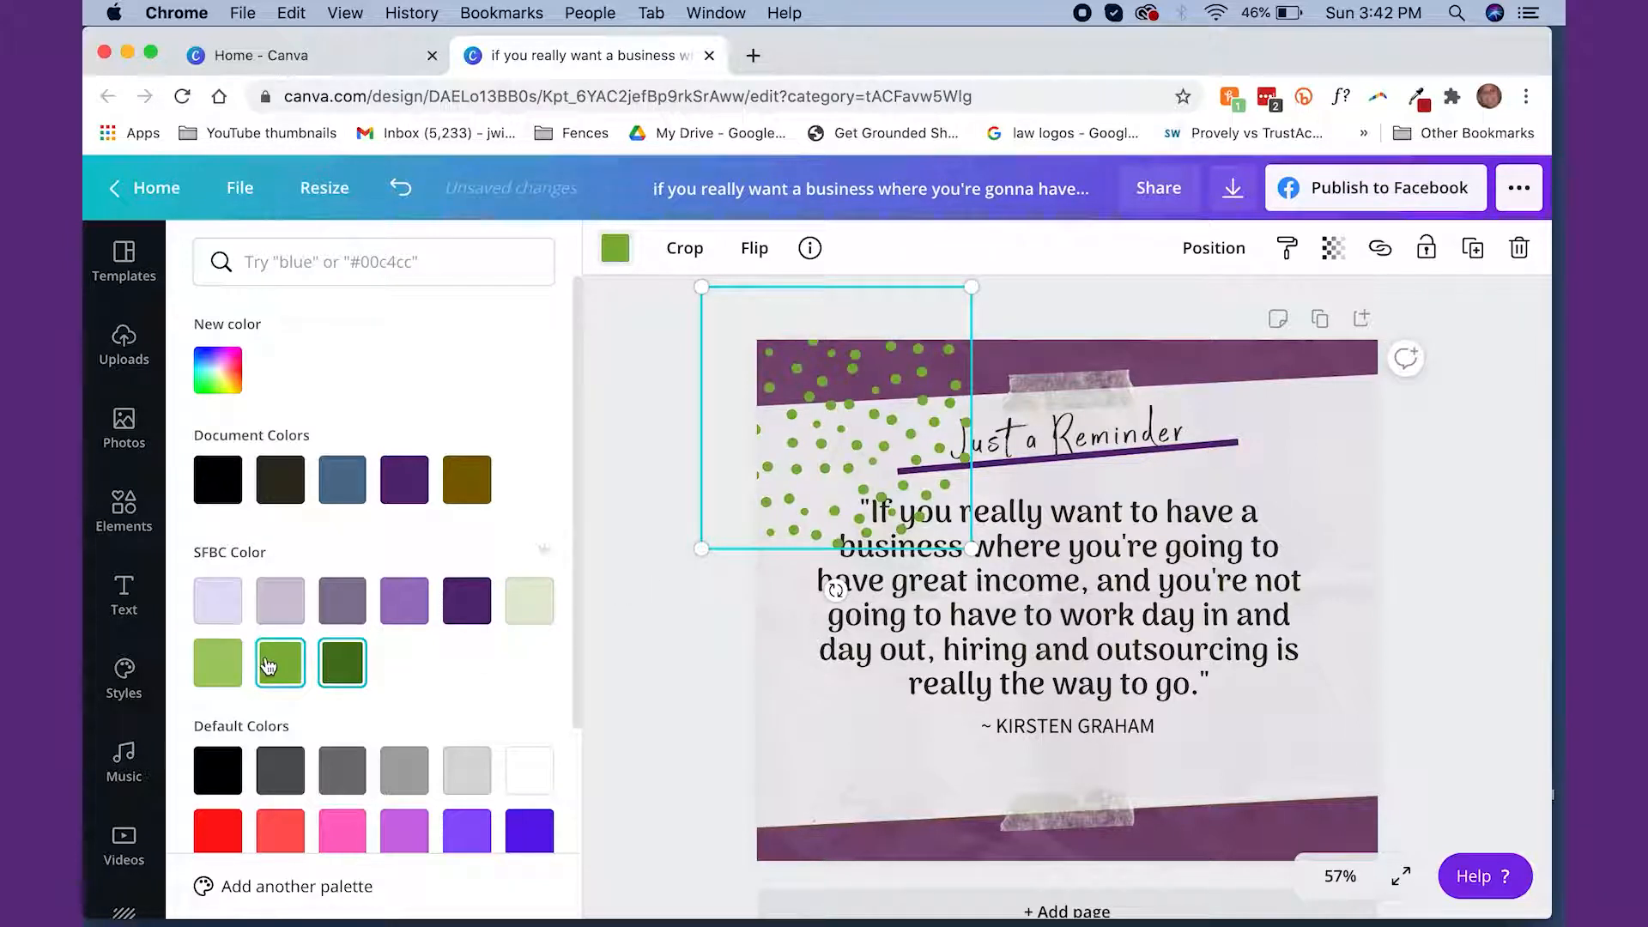
click(217, 663)
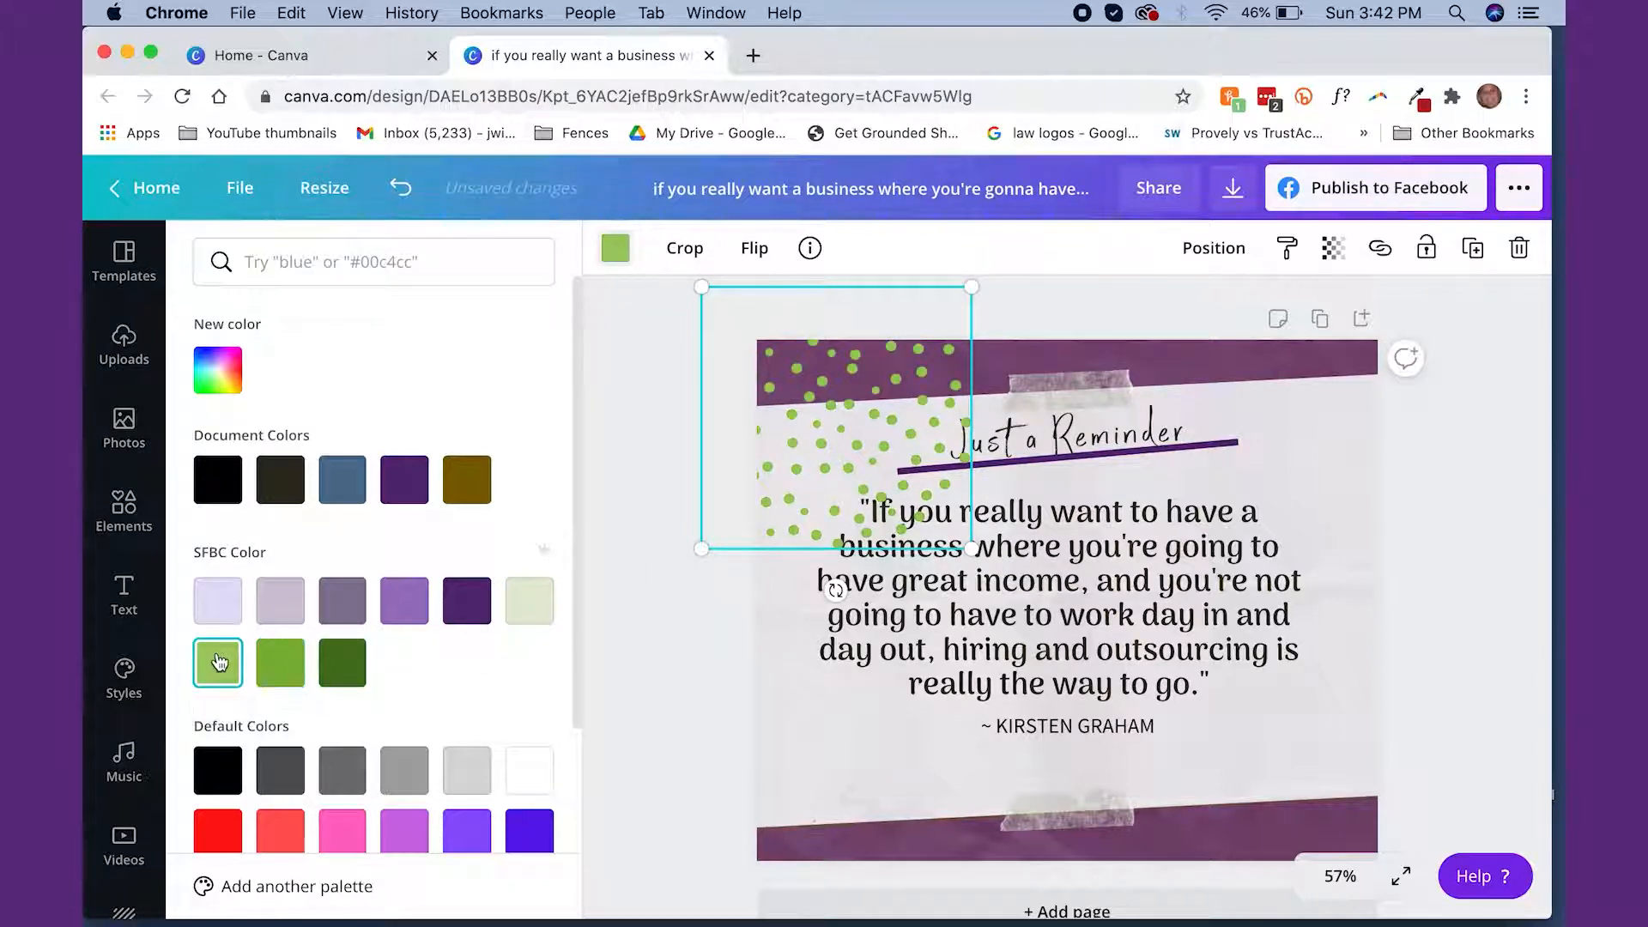
Enlarge the green dots further and shift them partly off the page so they cover only the upper-left corner
drag(849, 441, 786, 407)
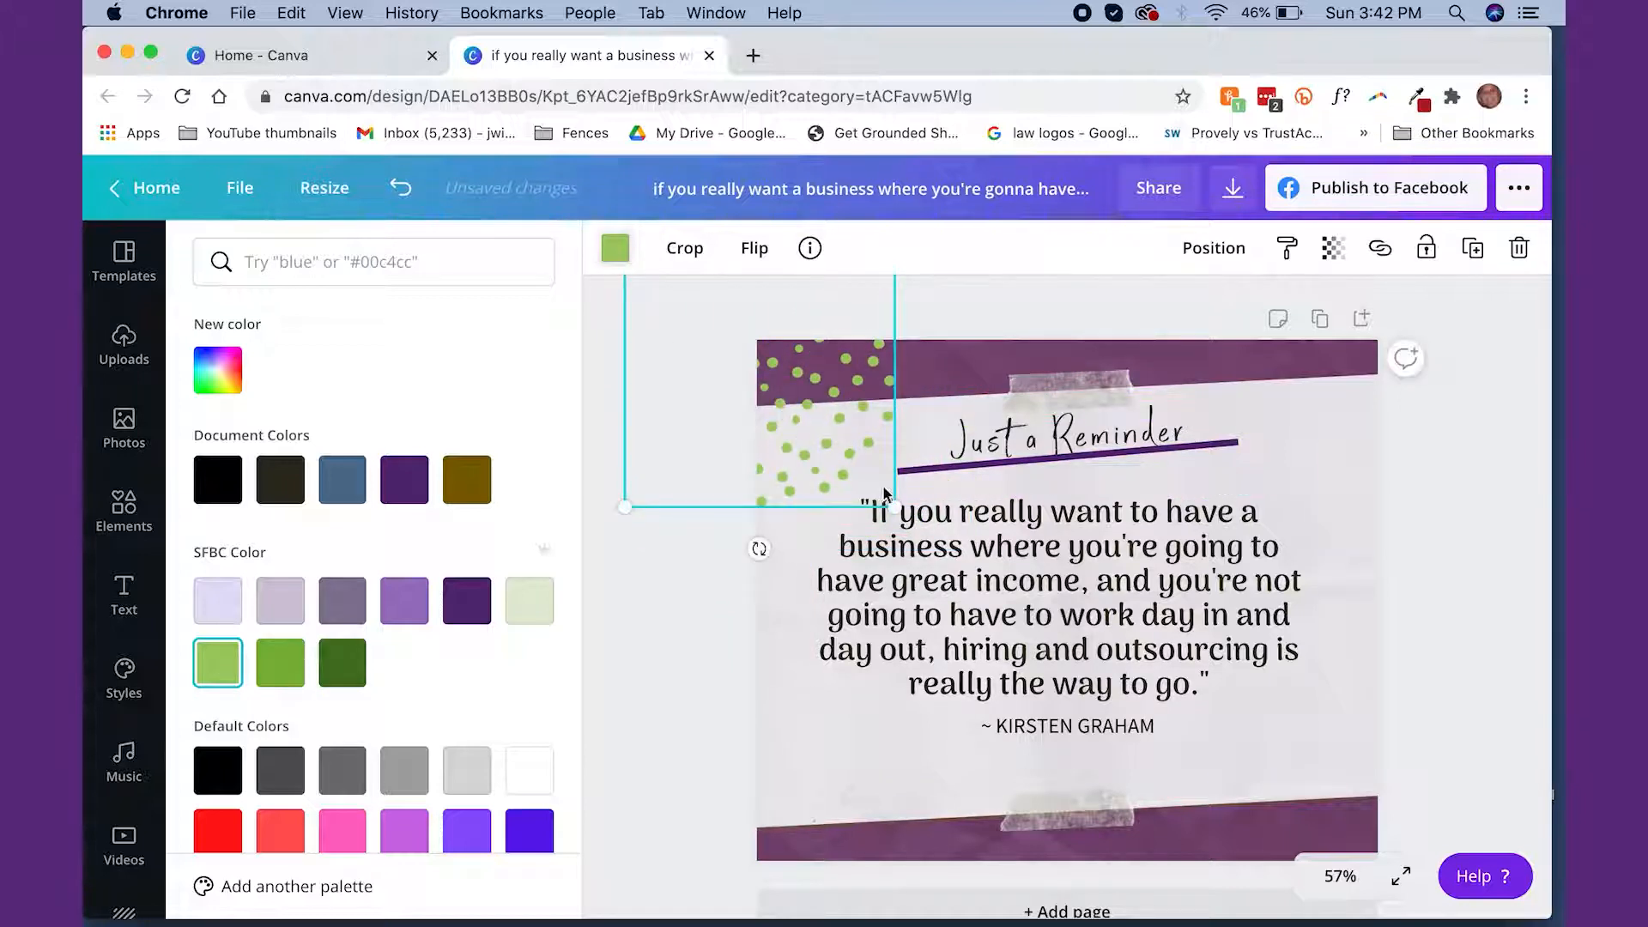
drag(894, 505, 1025, 634)
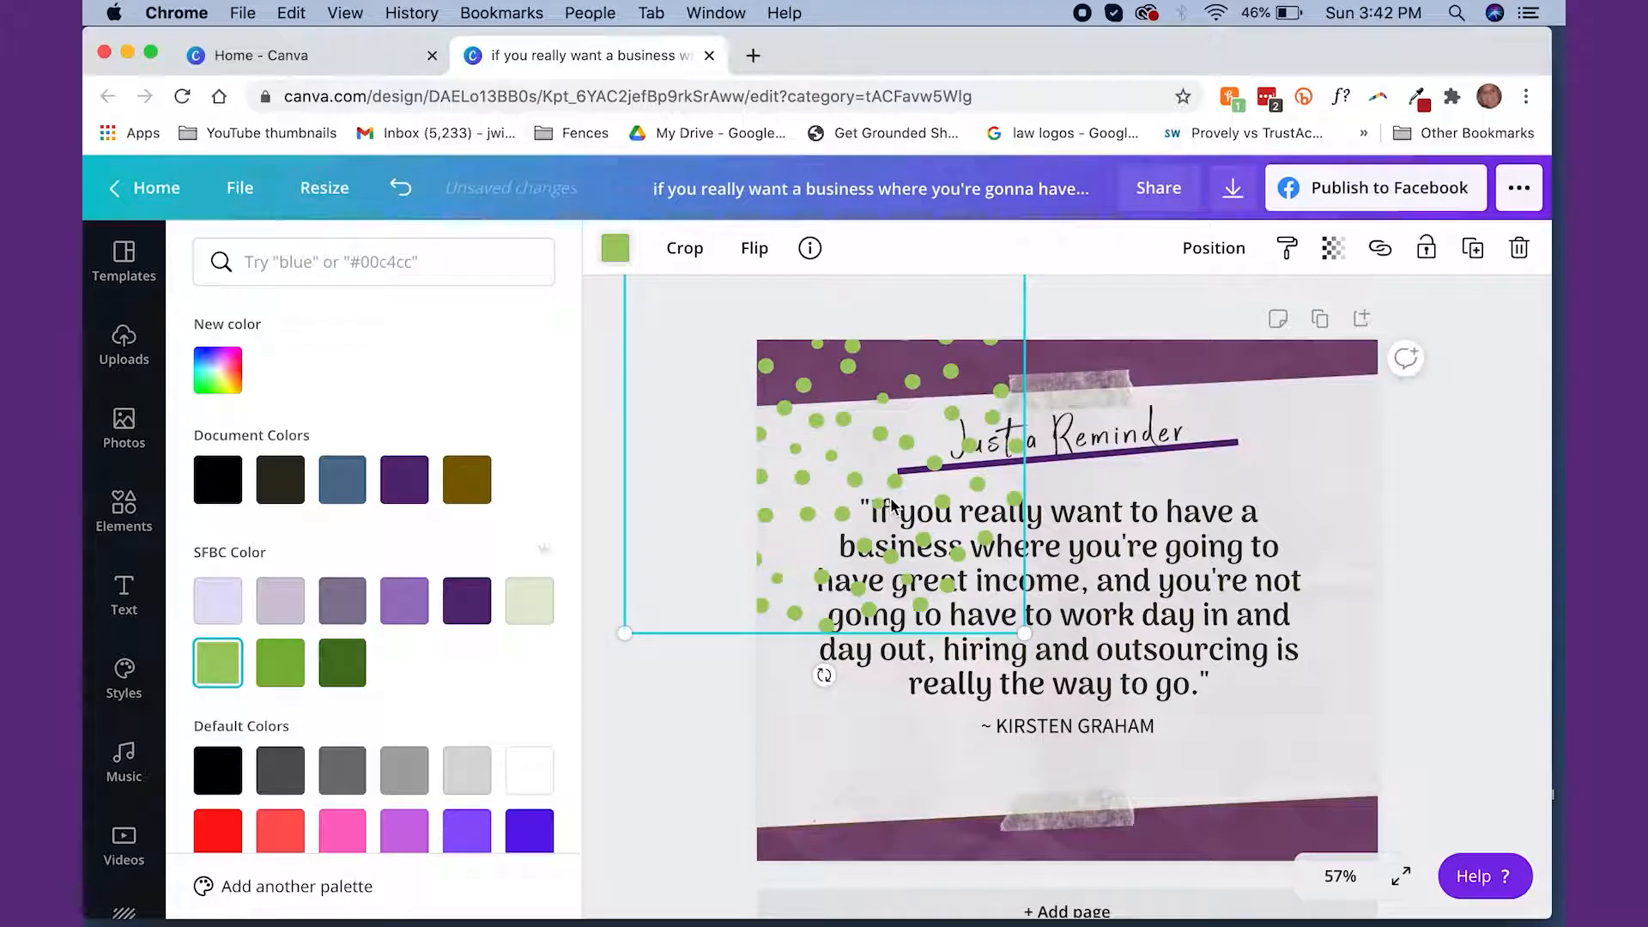
drag(891, 506, 777, 406)
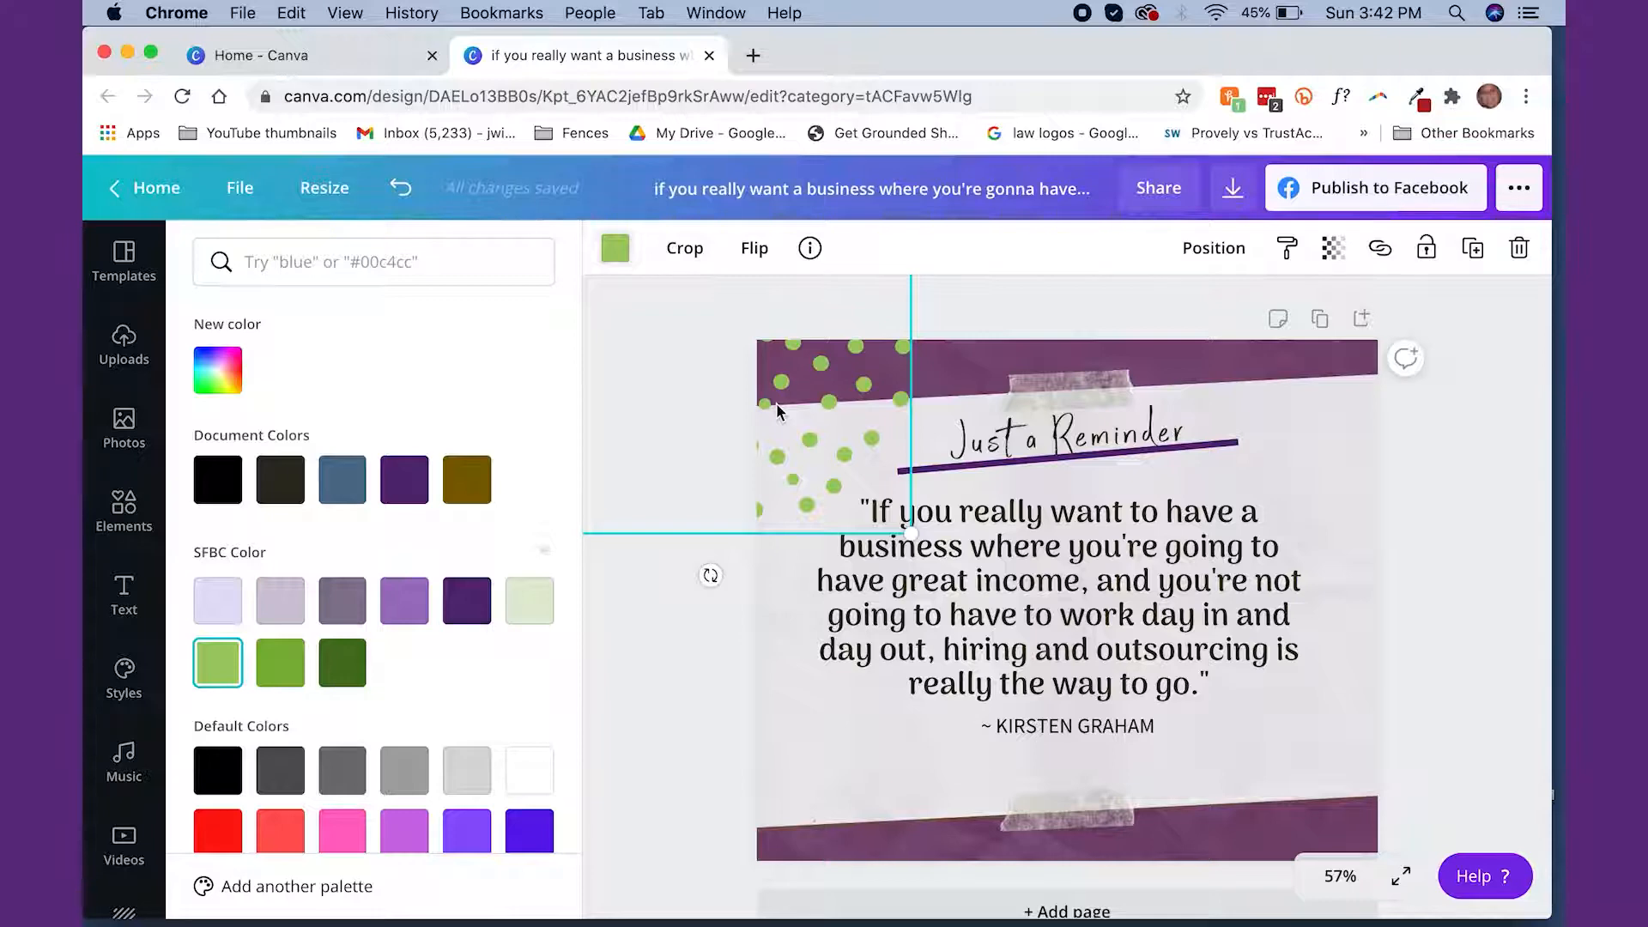
Duplicate the green dots graphic and place the copy in the design's lower-right corner, partly off the page
click(1333, 757)
key(super+c)
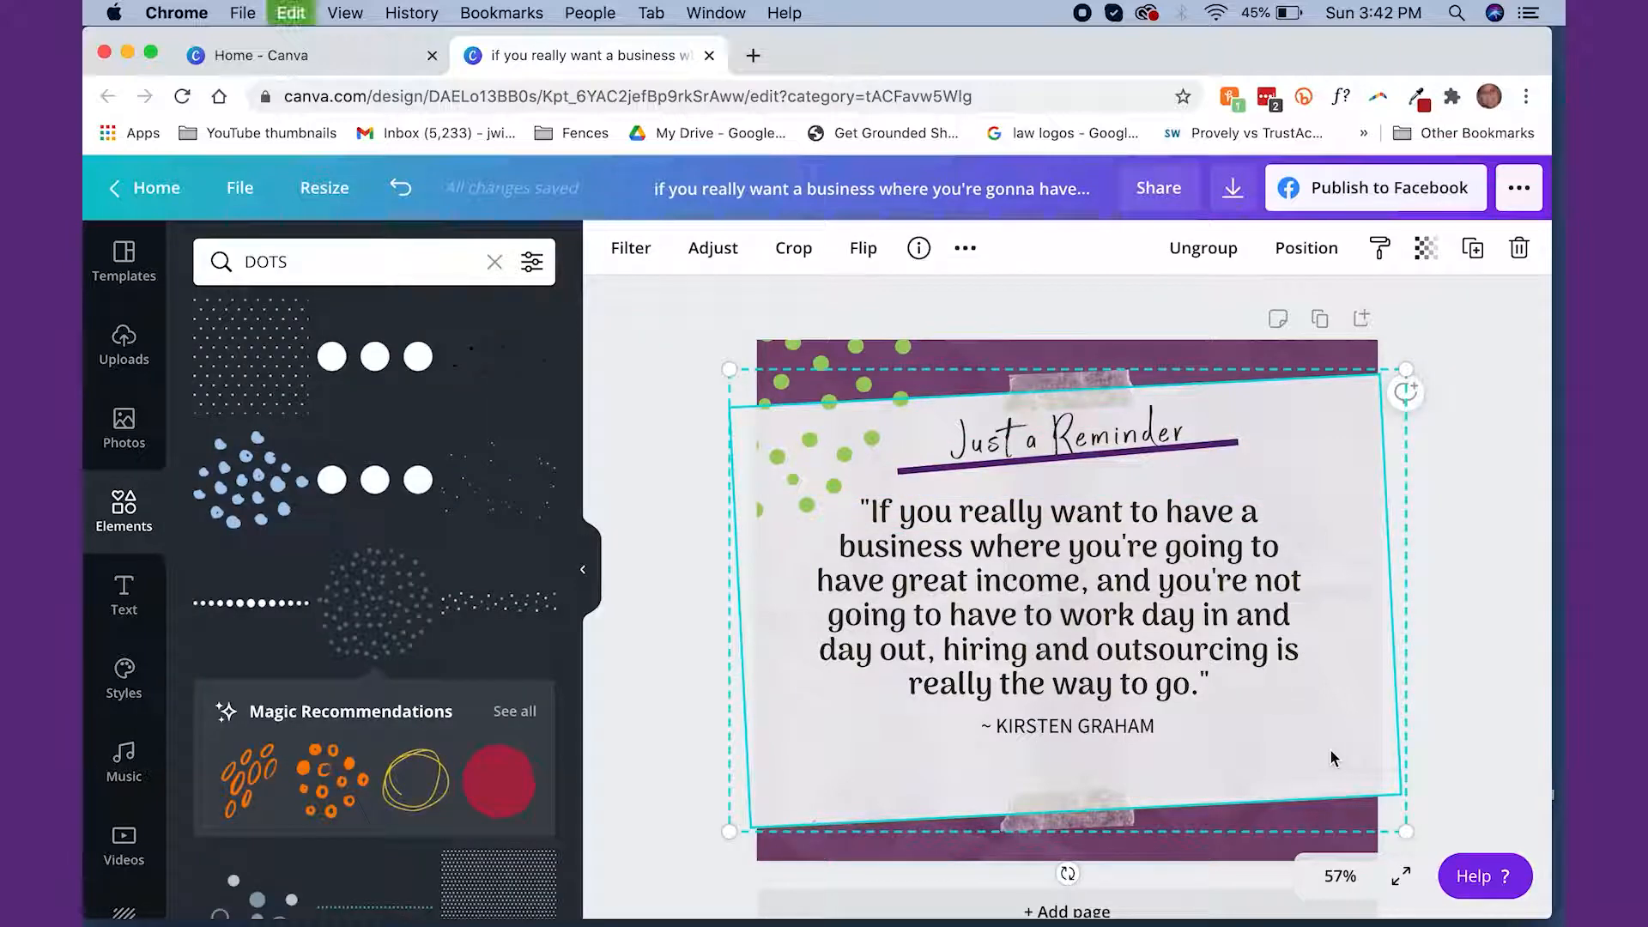
key(super+v)
drag(846, 471, 1550, 925)
click(1494, 536)
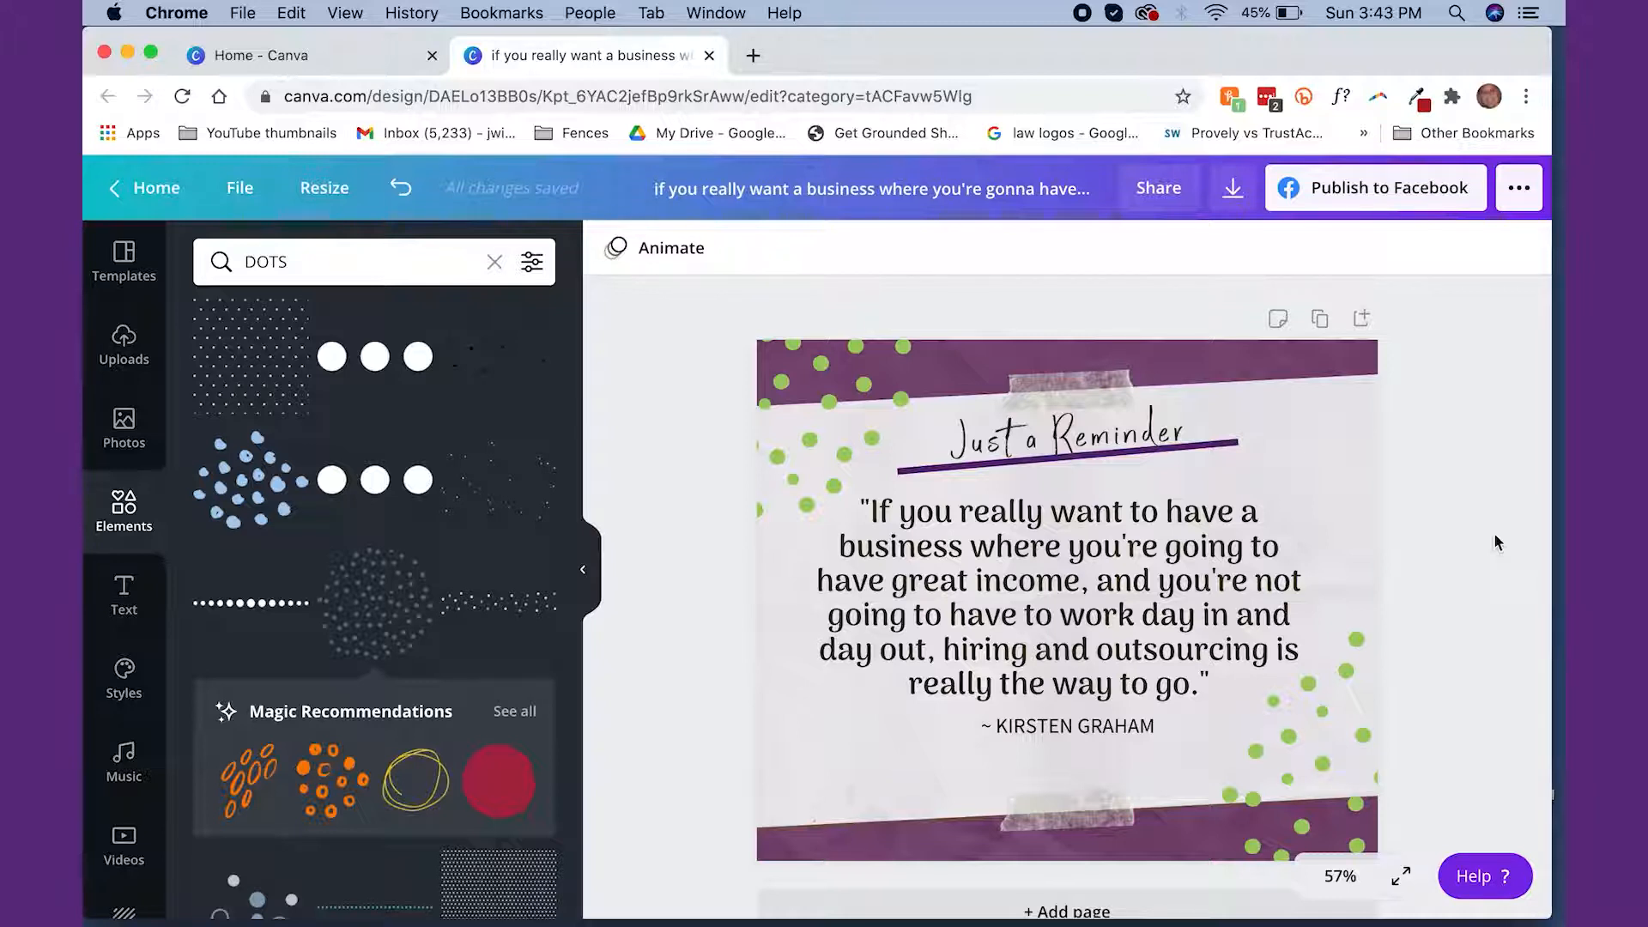
Search the elements for youtube and add the free square red icon with the white play button to the design
click(266, 262)
text(youtube)
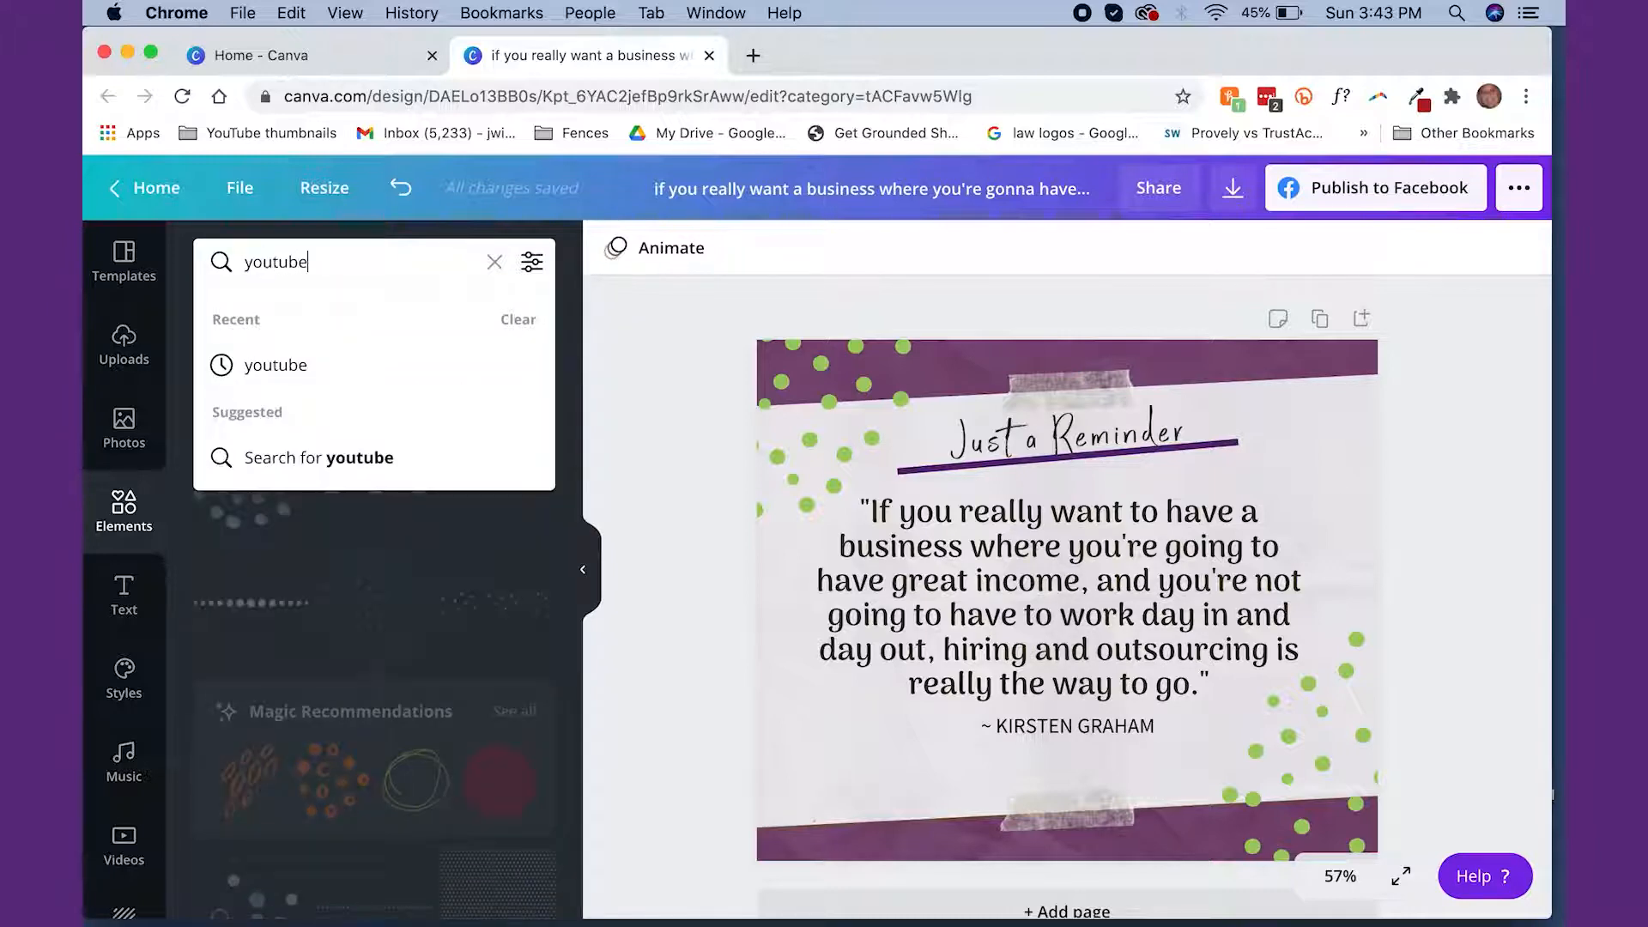
key(Return)
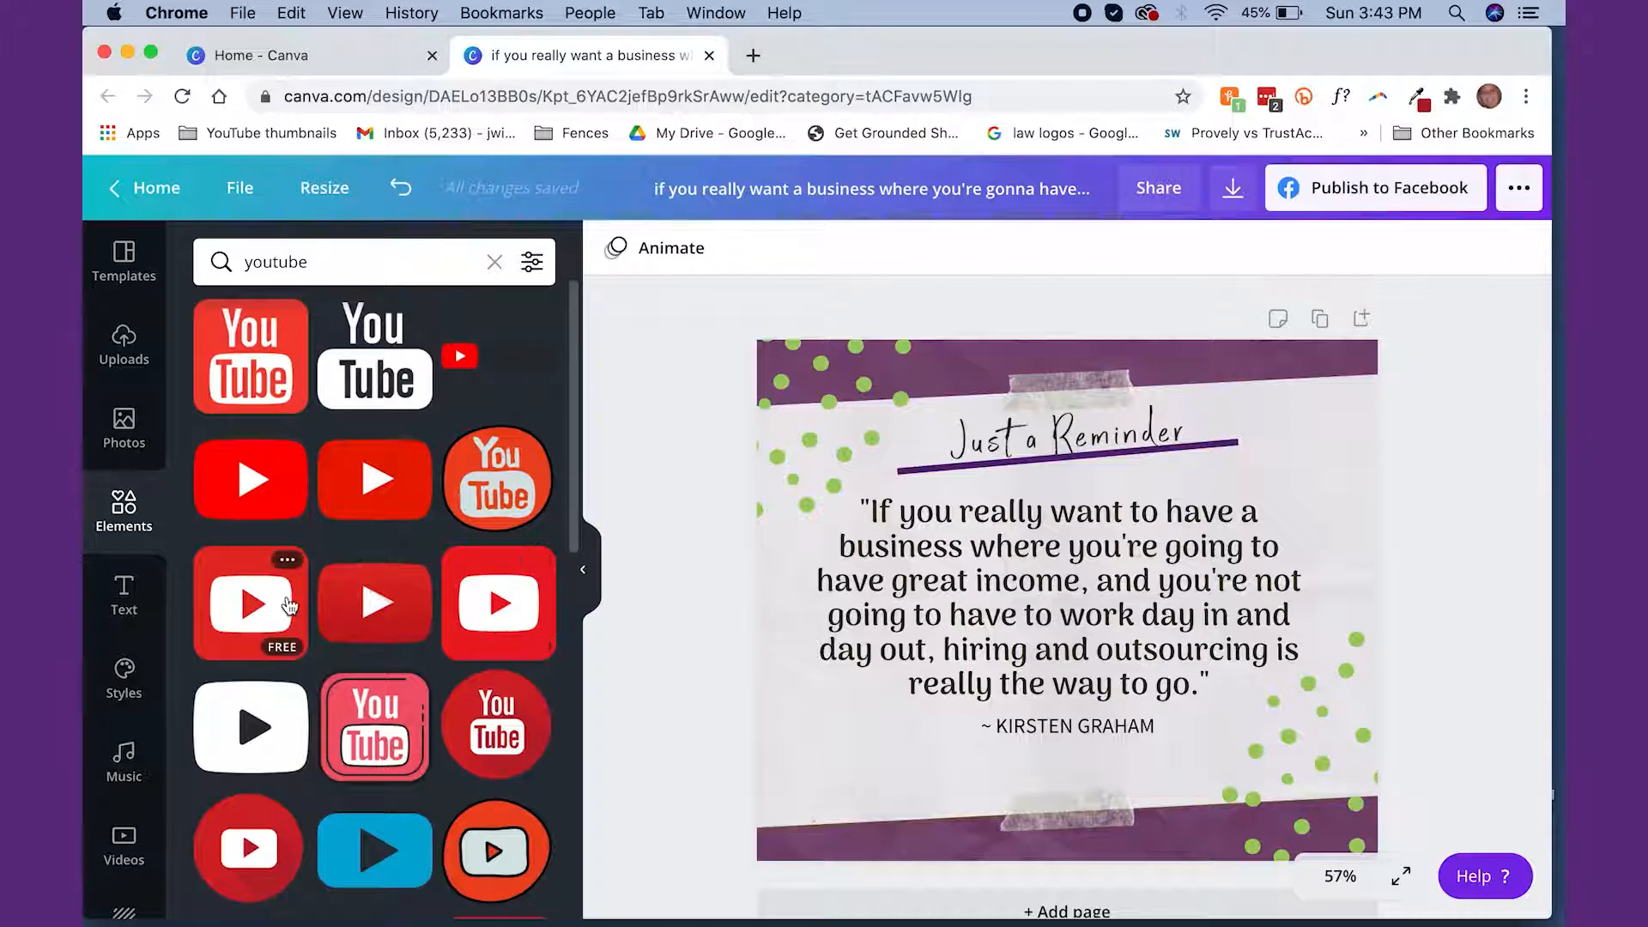
drag(276, 593, 965, 615)
Shrink the YouTube icon, tilt it slightly counterclockwise, and place it in the design's lower-left corner beside the author name
drag(1172, 496, 870, 755)
drag(837, 854, 869, 868)
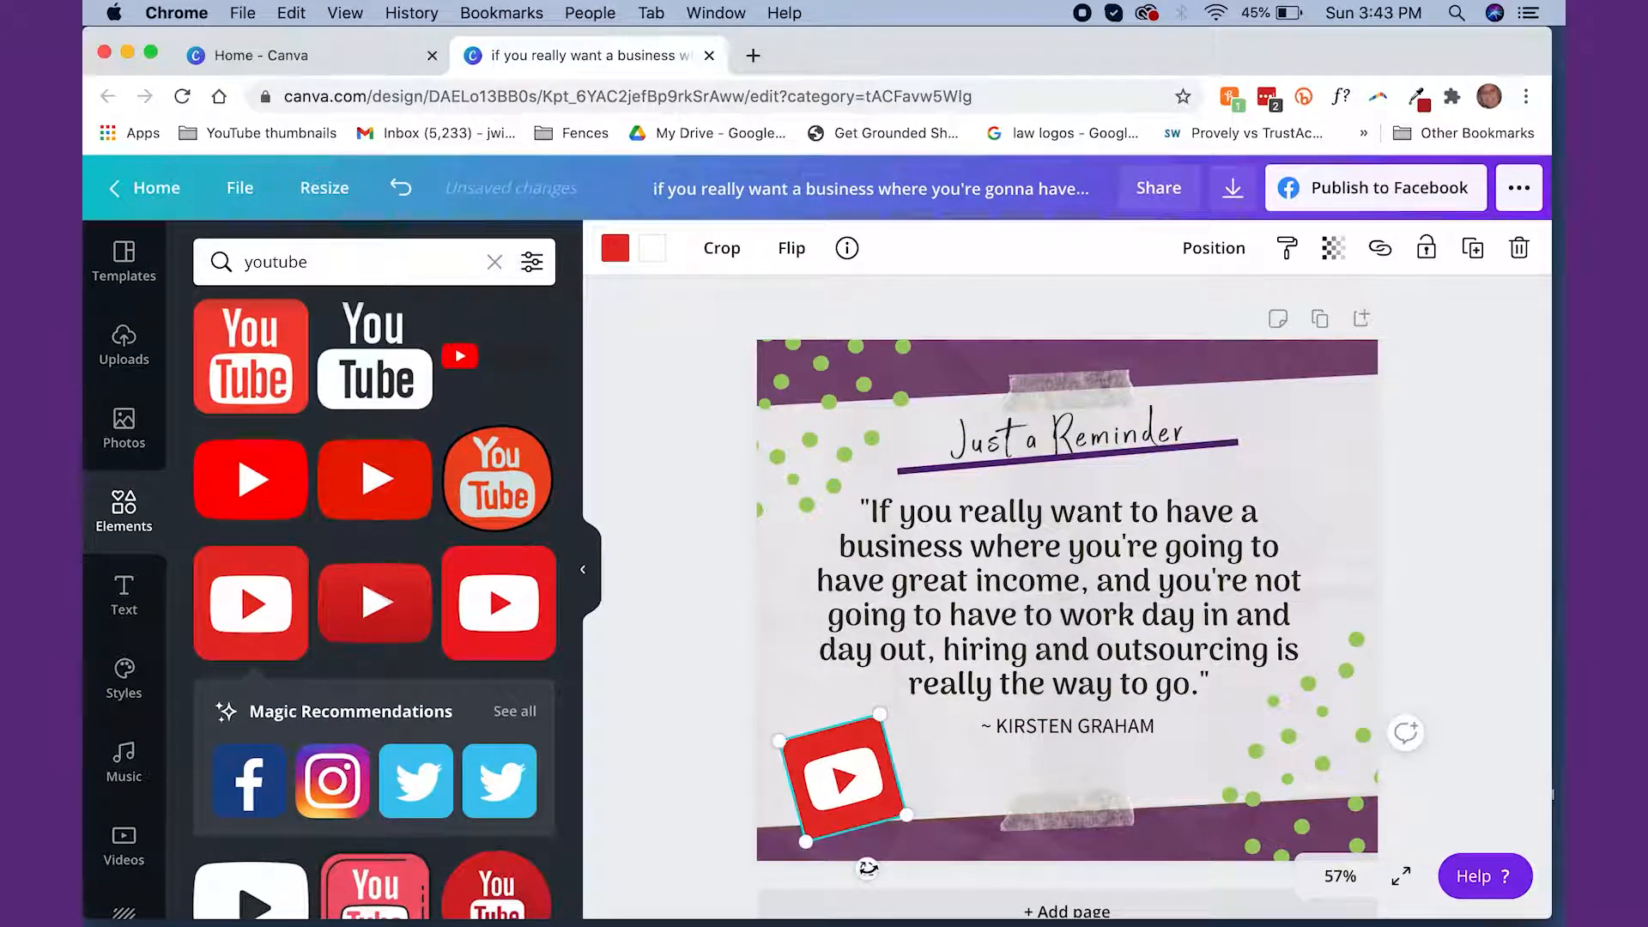
drag(857, 803, 874, 802)
click(1495, 512)
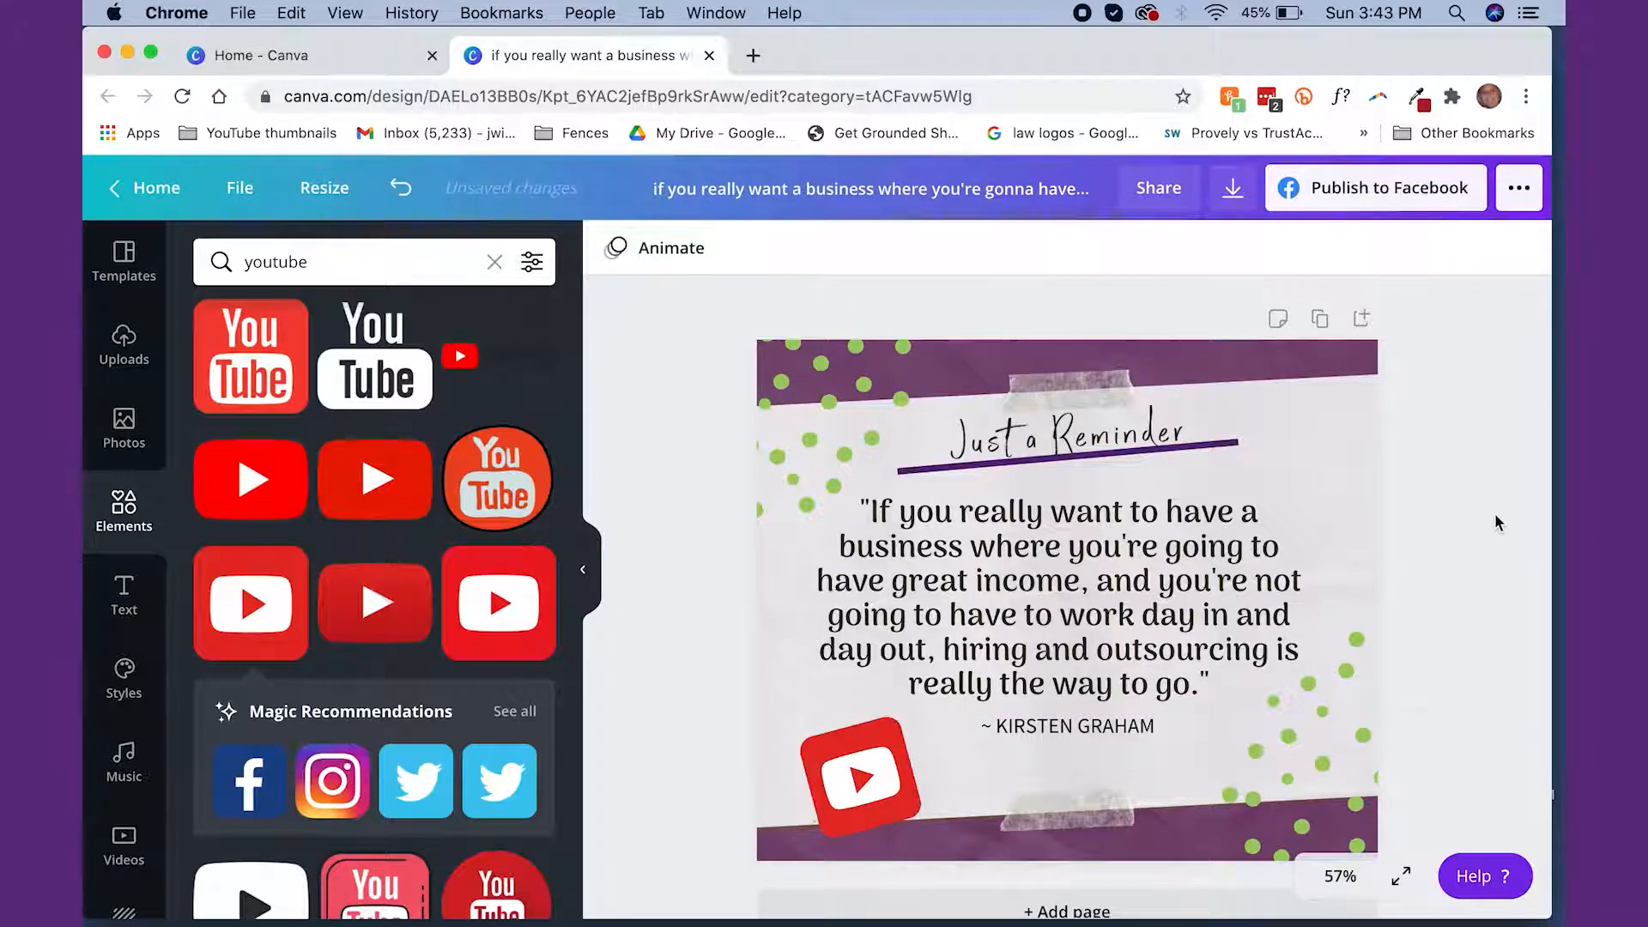